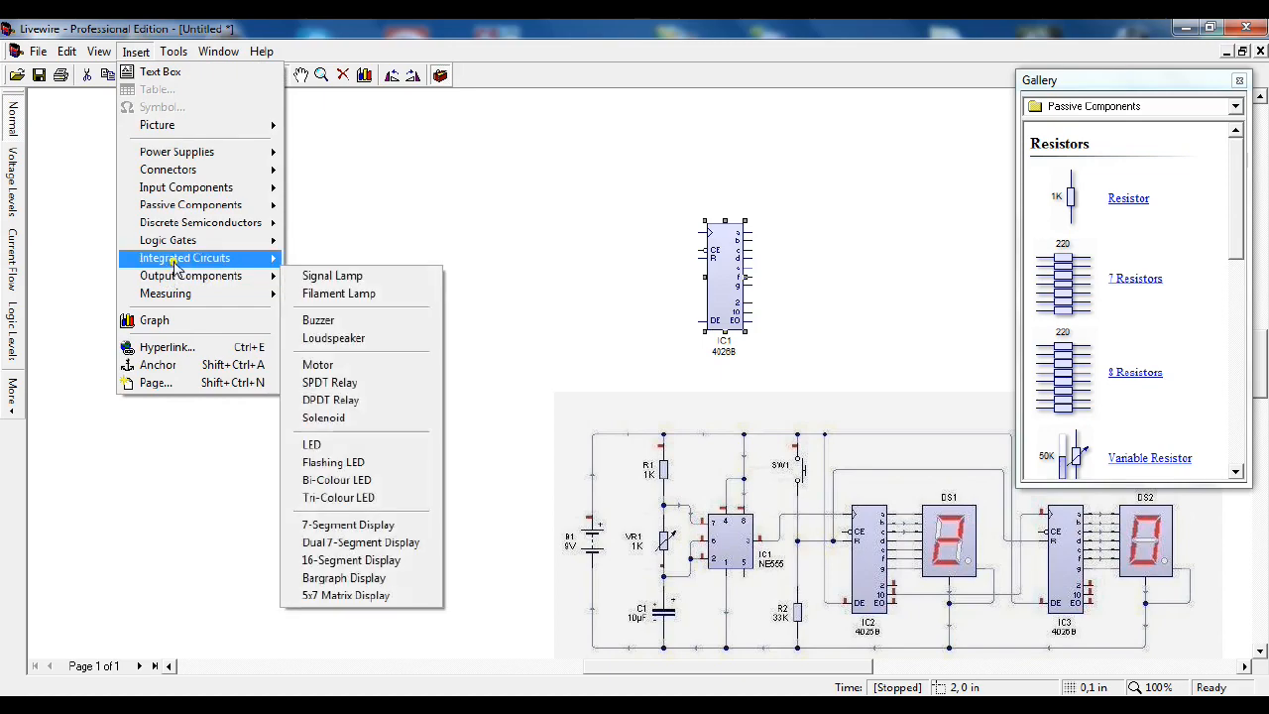
Step: Insert an NE555 timer left of the 4026B counter and paste a copy of the counter between them
{"action": "left_click", "coordinate": [337, 260]}
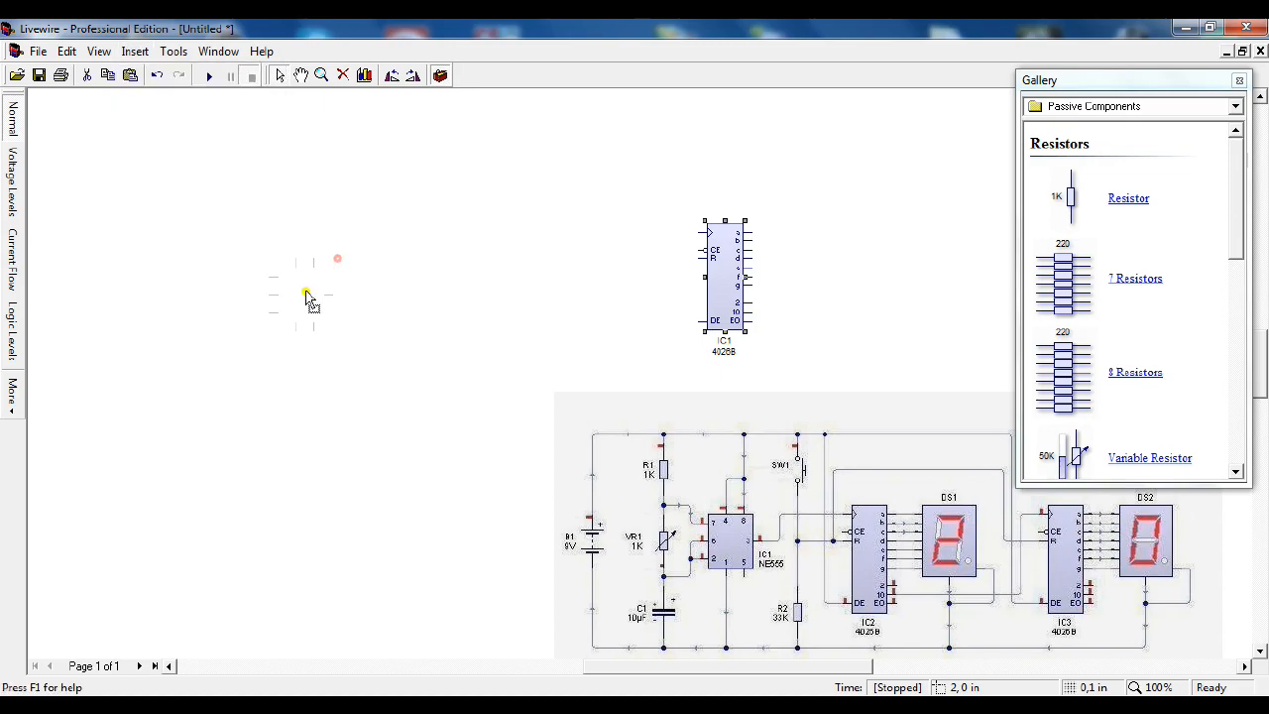
{"action": "left_click", "coordinate": [260, 276]}
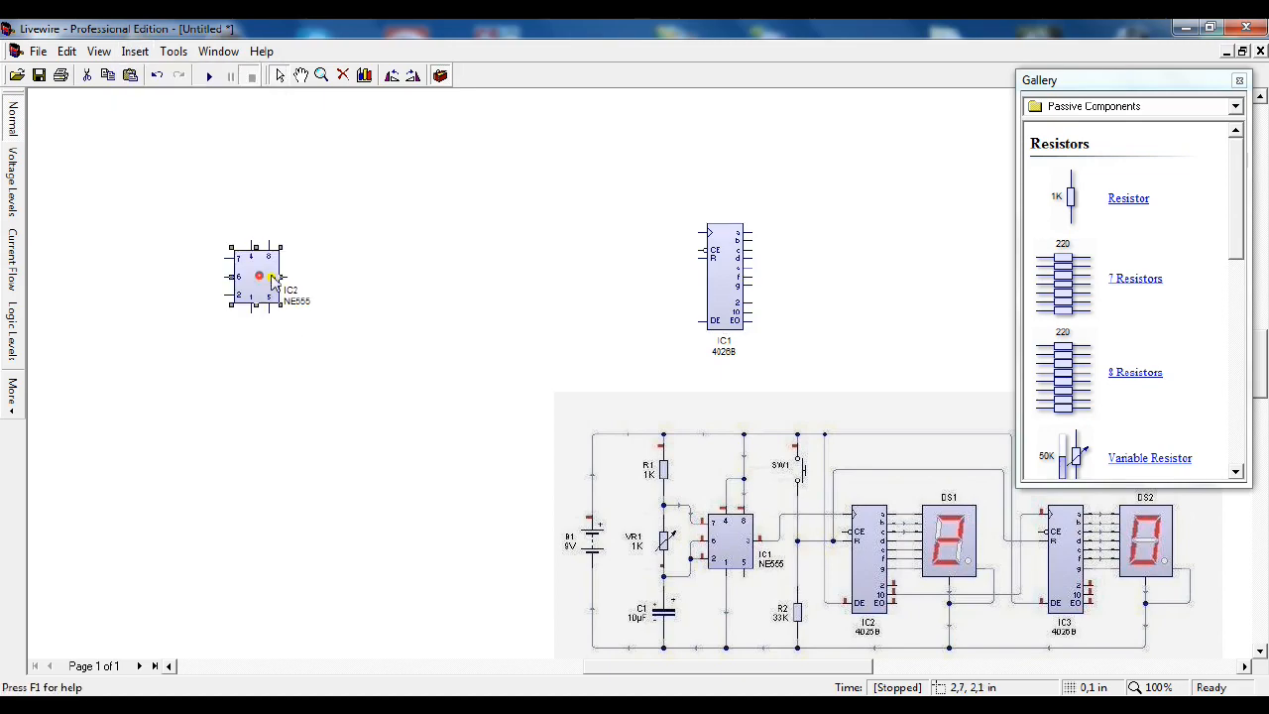
{"action": "right_click", "coordinate": [741, 272]}
{"action": "left_click", "coordinate": [775, 325]}
{"action": "right_click", "coordinate": [501, 232]}
{"action": "left_click", "coordinate": [536, 259]}
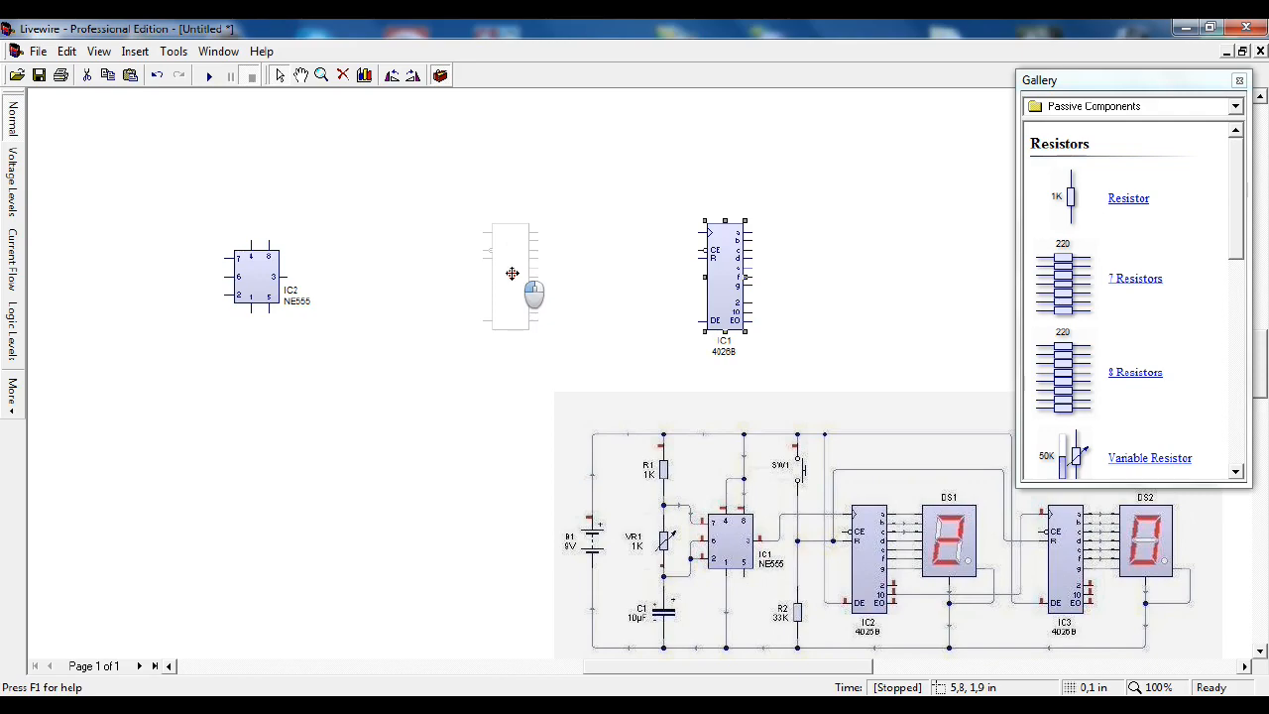
{"action": "left_click", "coordinate": [511, 281]}
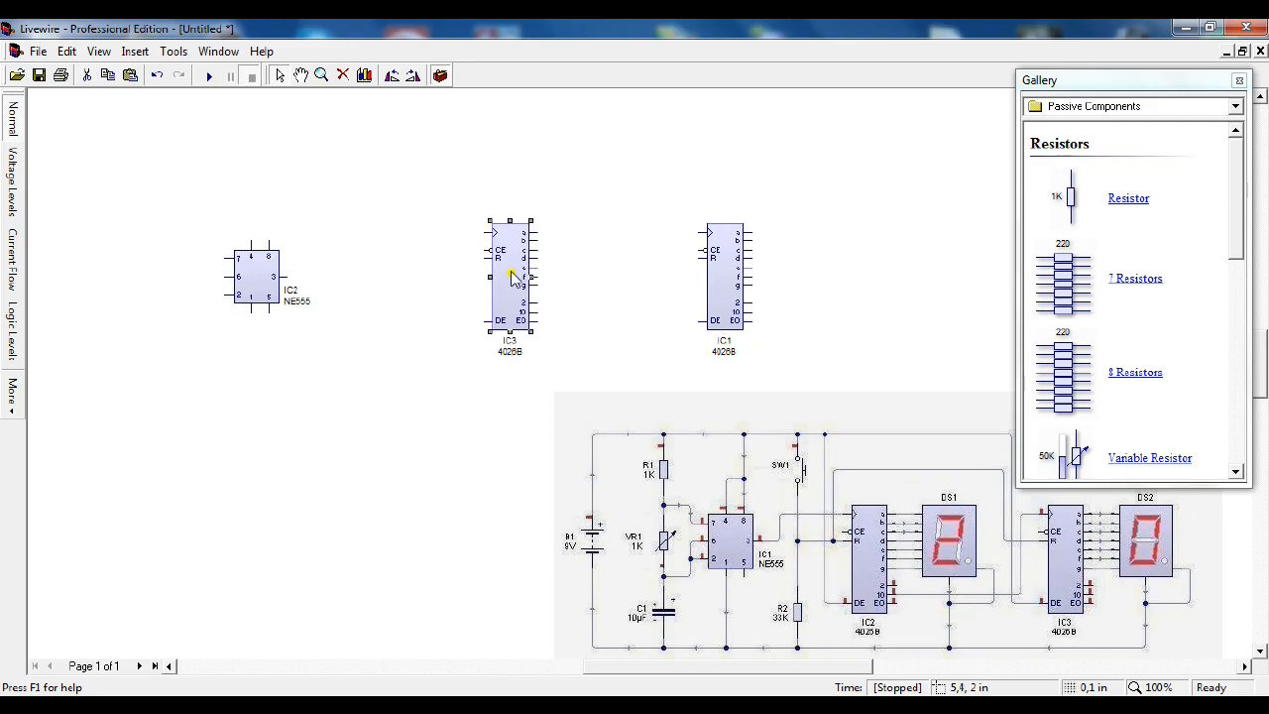
Step: Insert a 7-segment display to the right of counter IC1
{"action": "left_click", "coordinate": [136, 54]}
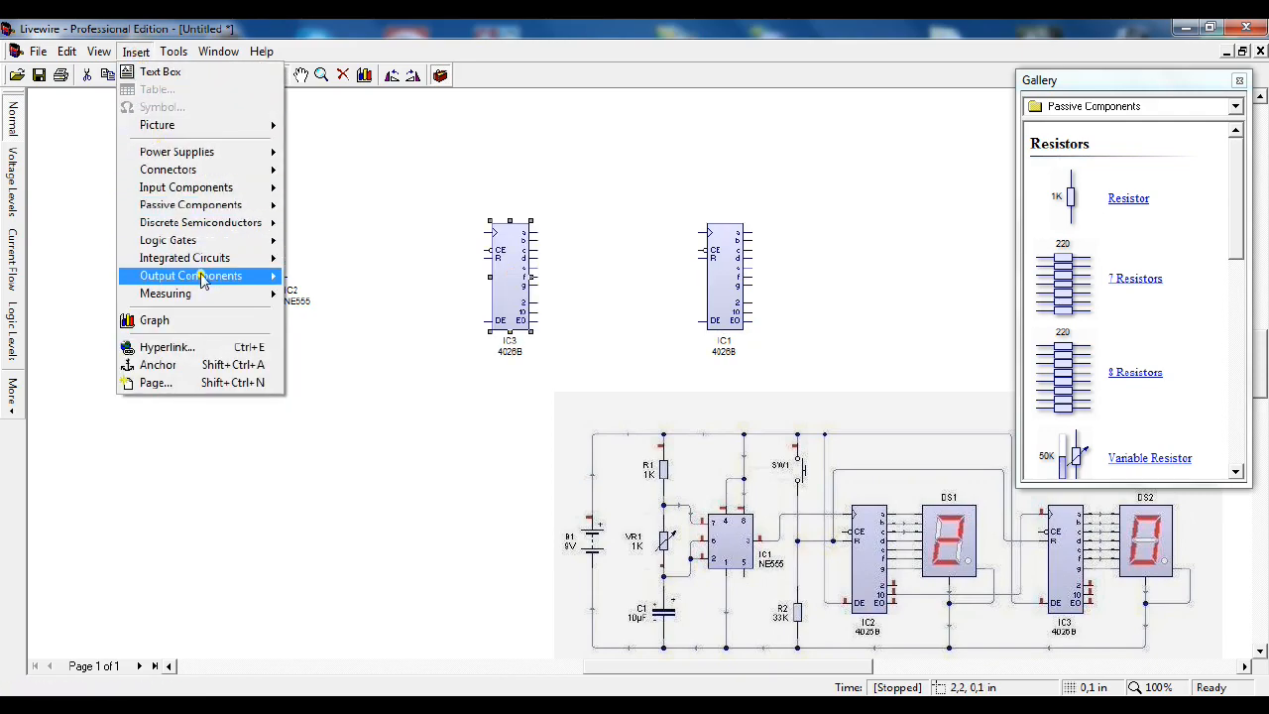
{"action": "mouse_move", "coordinate": [245, 278]}
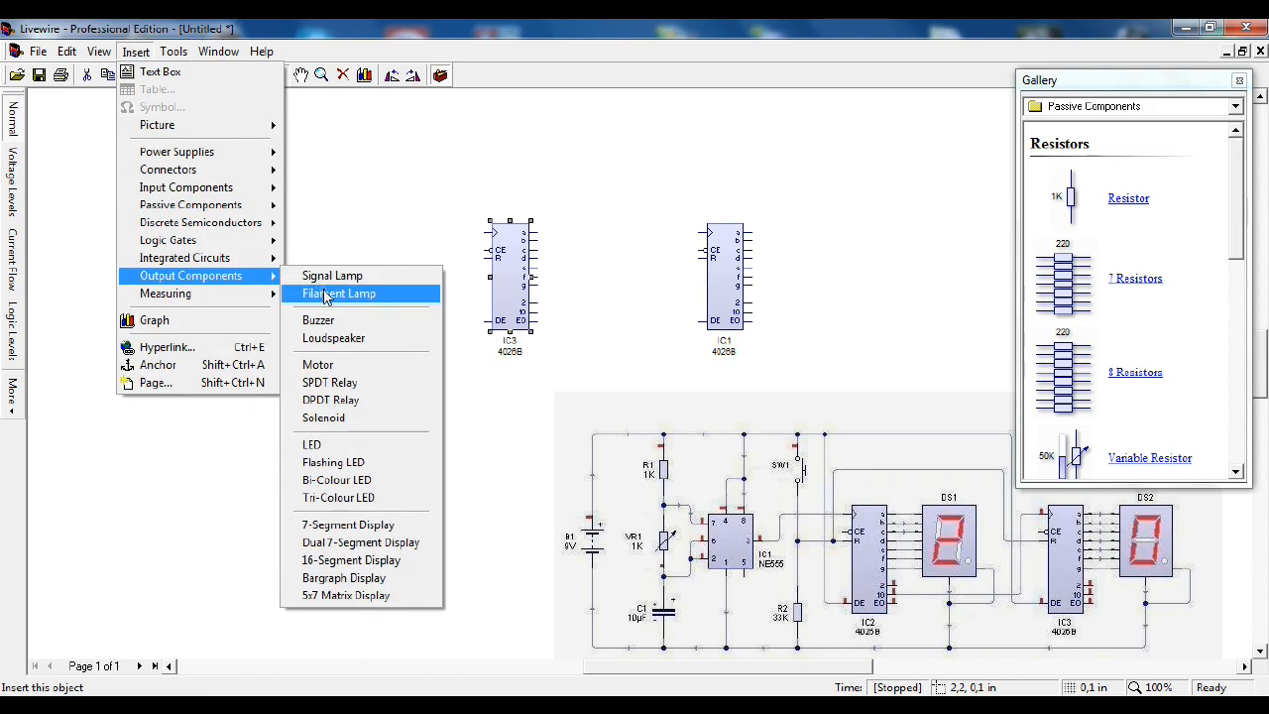
{"action": "left_click", "coordinate": [379, 525]}
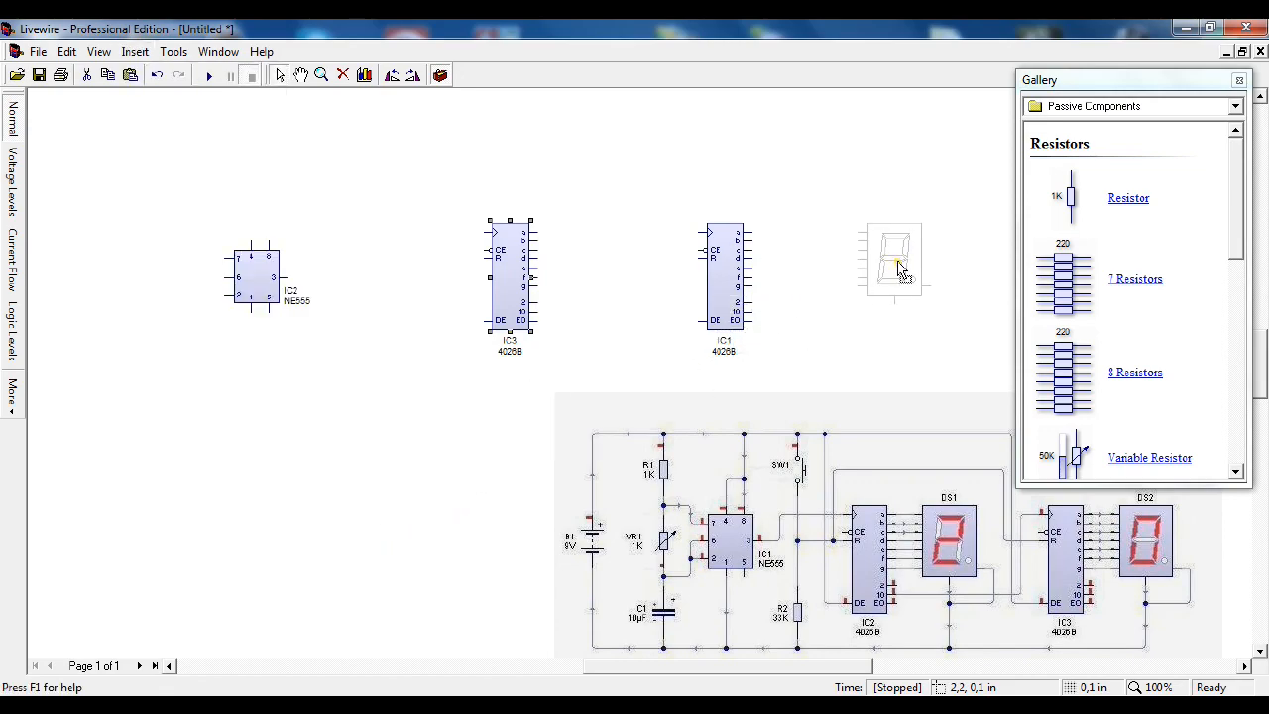
{"action": "left_click", "coordinate": [932, 266]}
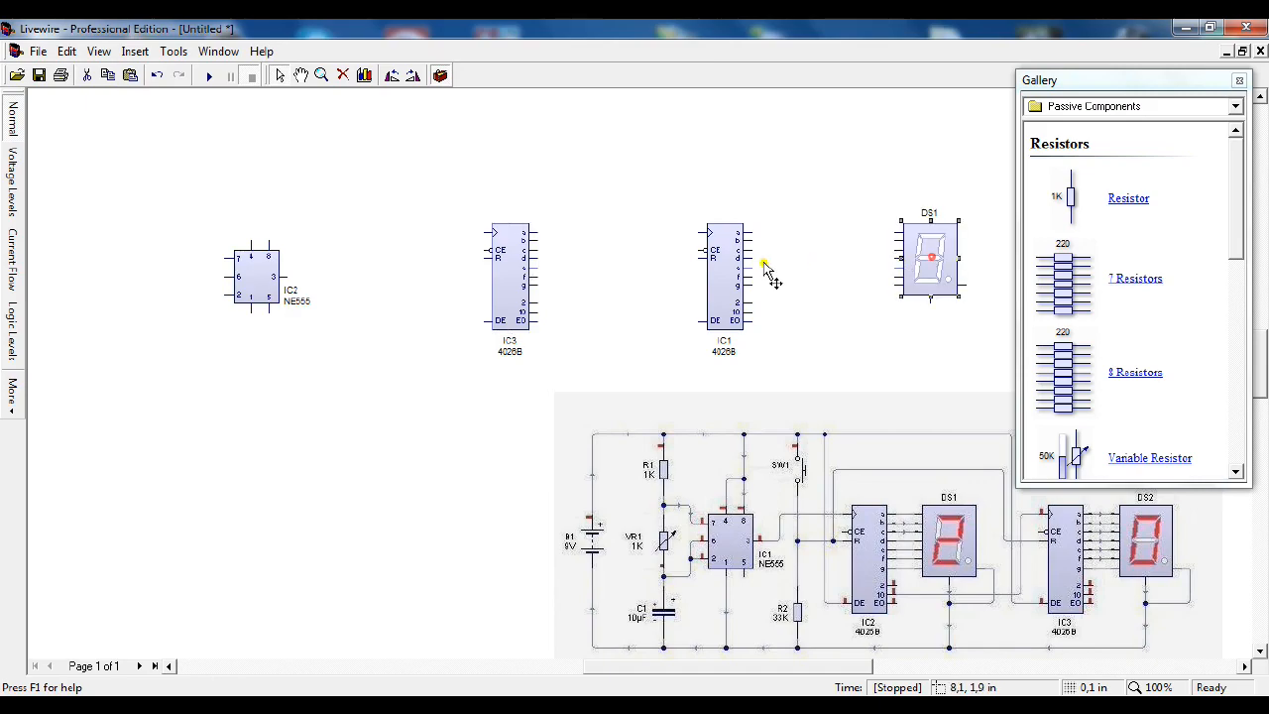
Step: Paste a copy of the 7-segment display beside counter IC3 and move counter IC1 closer to display DS1
{"action": "right_click", "coordinate": [932, 255]}
{"action": "left_click", "coordinate": [963, 305]}
{"action": "right_click", "coordinate": [641, 194]}
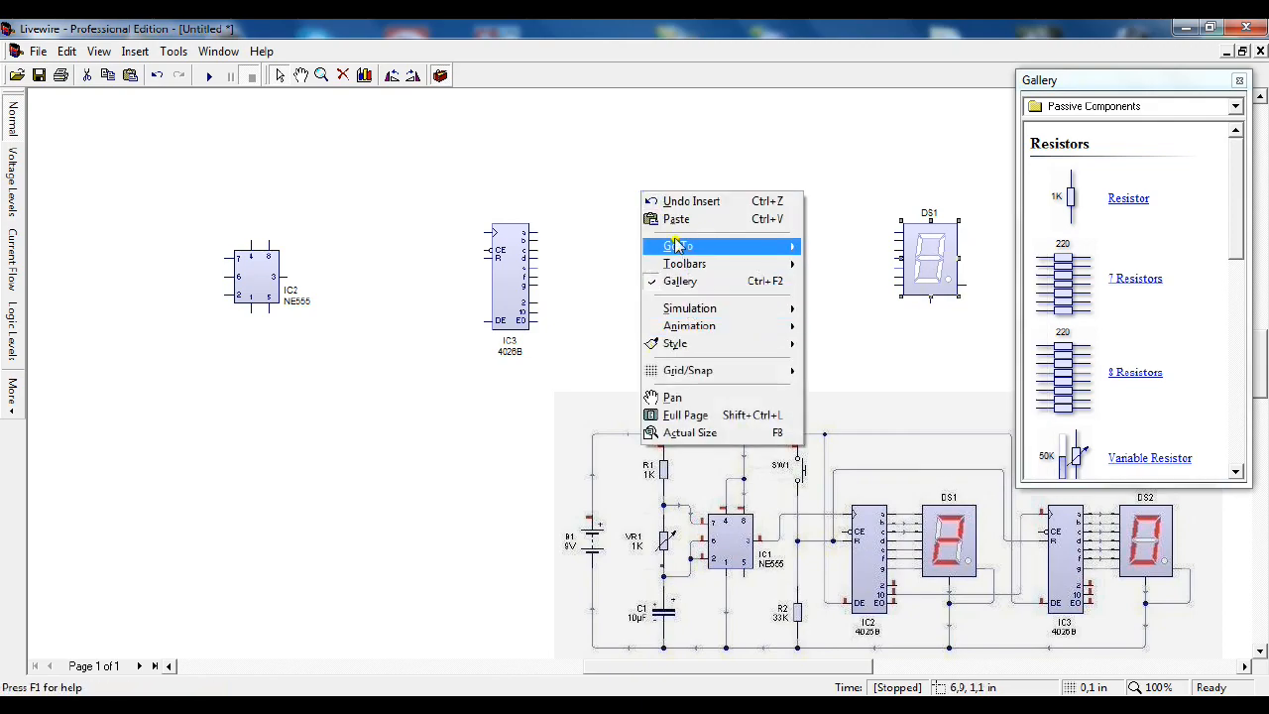
{"action": "left_click", "coordinate": [674, 219]}
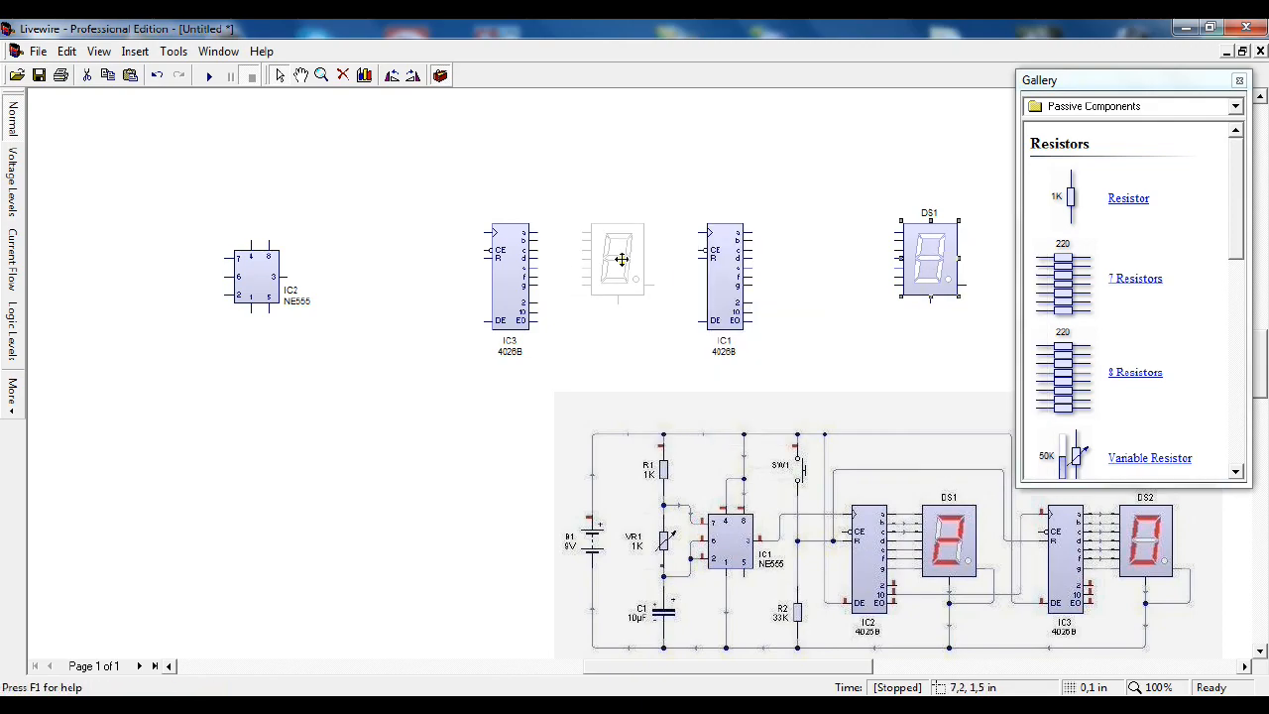
{"action": "left_click", "coordinate": [617, 256]}
{"action": "left_click_drag", "start_coordinate": [728, 265], "coordinate": [834, 265]}
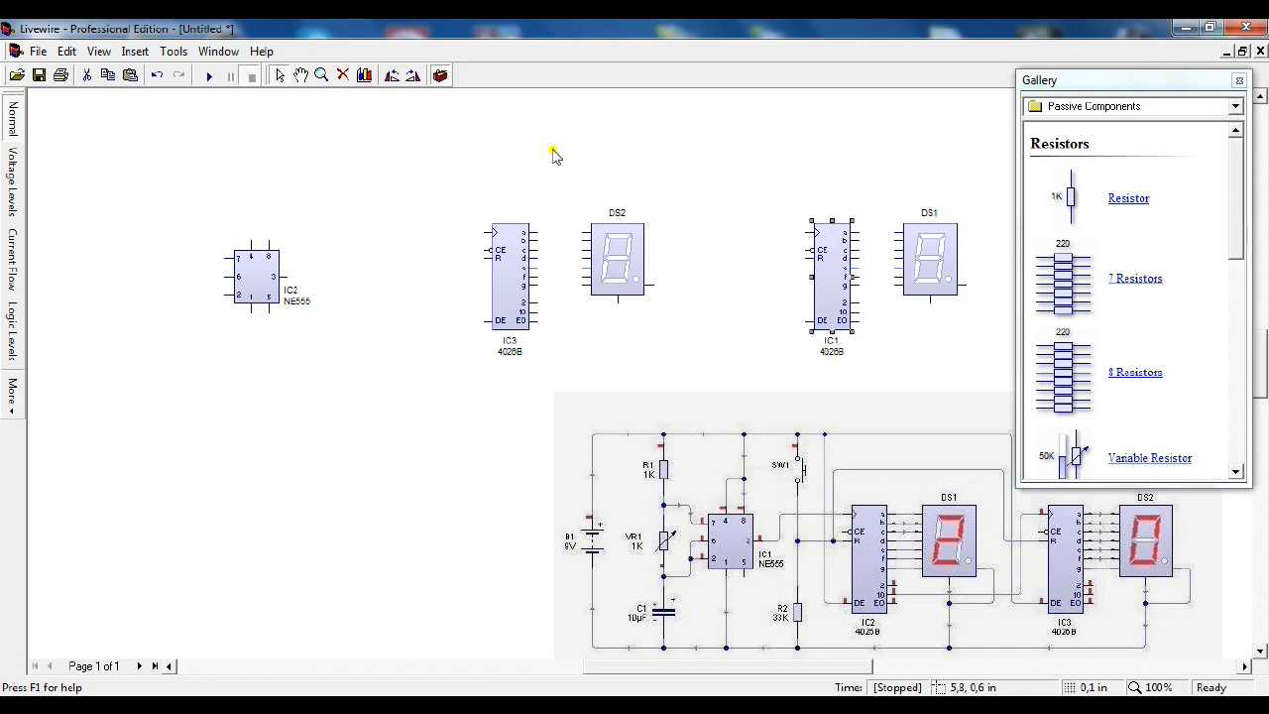
Step: Wire outputs a to g of both 4026B counters to the matching segment inputs of their adjacent 7-segment displays
{"action": "left_click", "coordinate": [321, 76]}
{"action": "left_click", "coordinate": [873, 259]}
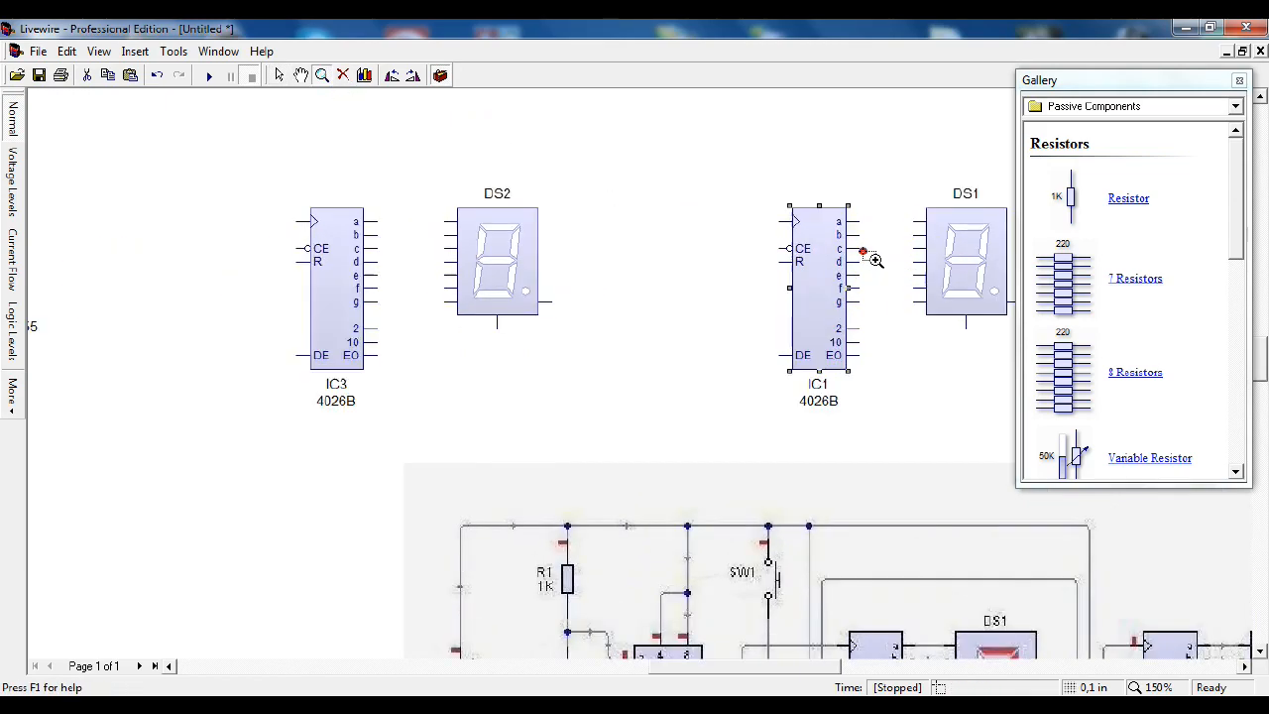
{"action": "right_click", "coordinate": [854, 254]}
{"action": "left_click", "coordinate": [844, 253]}
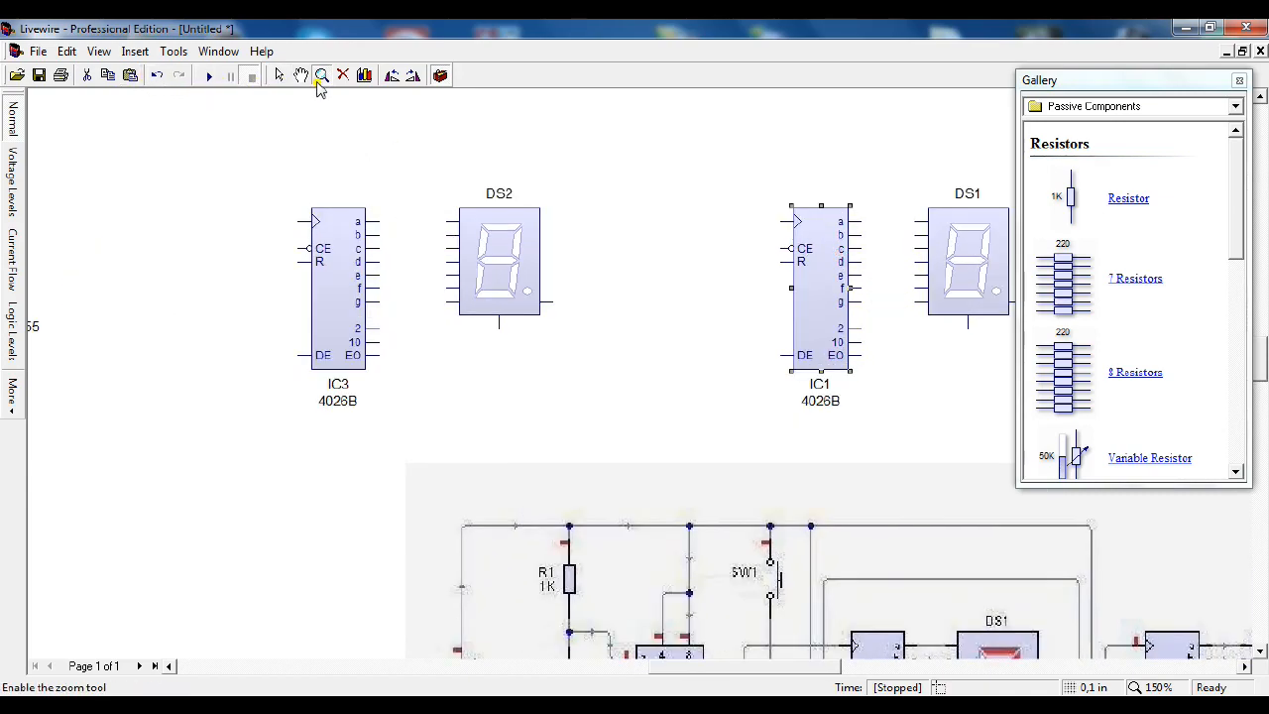
{"action": "left_click", "coordinate": [280, 77]}
{"action": "mouse_move", "coordinate": [862, 218]}
{"action": "left_mouse_down"}
{"action": "mouse_move", "coordinate": [914, 220]}
{"action": "mouse_move", "coordinate": [866, 234]}
{"action": "mouse_move", "coordinate": [878, 280]}
{"action": "mouse_move", "coordinate": [856, 262]}
{"action": "mouse_move", "coordinate": [869, 276]}
{"action": "mouse_move", "coordinate": [858, 275]}
{"action": "mouse_move", "coordinate": [881, 288]}
{"action": "mouse_move", "coordinate": [852, 289]}
{"action": "mouse_move", "coordinate": [915, 286]}
{"action": "mouse_move", "coordinate": [850, 286]}
{"action": "mouse_move", "coordinate": [909, 288]}
{"action": "mouse_move", "coordinate": [862, 285]}
{"action": "left_mouse_up"}
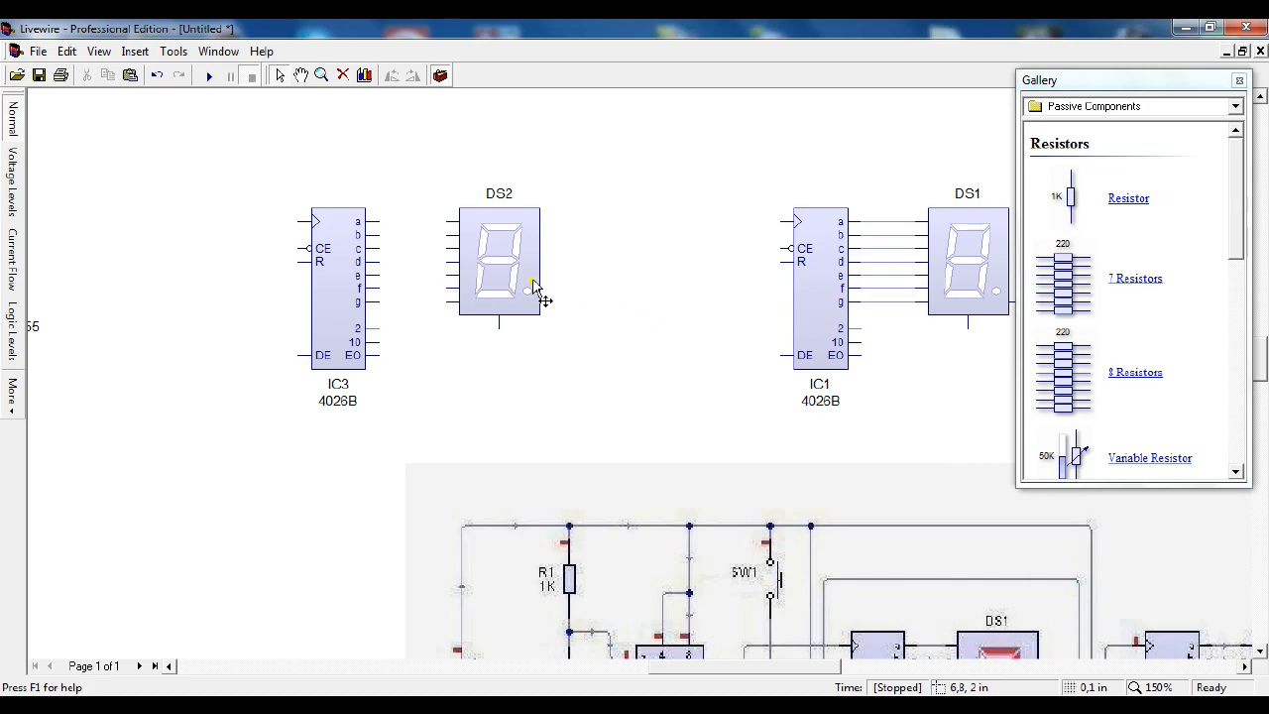
{"action": "mouse_move", "coordinate": [452, 226]}
{"action": "left_mouse_down"}
{"action": "mouse_move", "coordinate": [413, 238]}
{"action": "mouse_move", "coordinate": [384, 229]}
{"action": "mouse_move", "coordinate": [402, 248]}
{"action": "mouse_move", "coordinate": [383, 247]}
{"action": "mouse_move", "coordinate": [374, 287]}
{"action": "mouse_move", "coordinate": [444, 304]}
{"action": "mouse_move", "coordinate": [379, 303]}
{"action": "left_mouse_up"}
Step: Place a 9V battery and a ground symbol from the power supplies in the empty area below the NE555
{"action": "scroll", "coordinate": [453, 317], "scroll_direction": "down", "scroll_amount": 4}
{"action": "scroll", "coordinate": [448, 308], "scroll_direction": "up", "scroll_amount": 1}
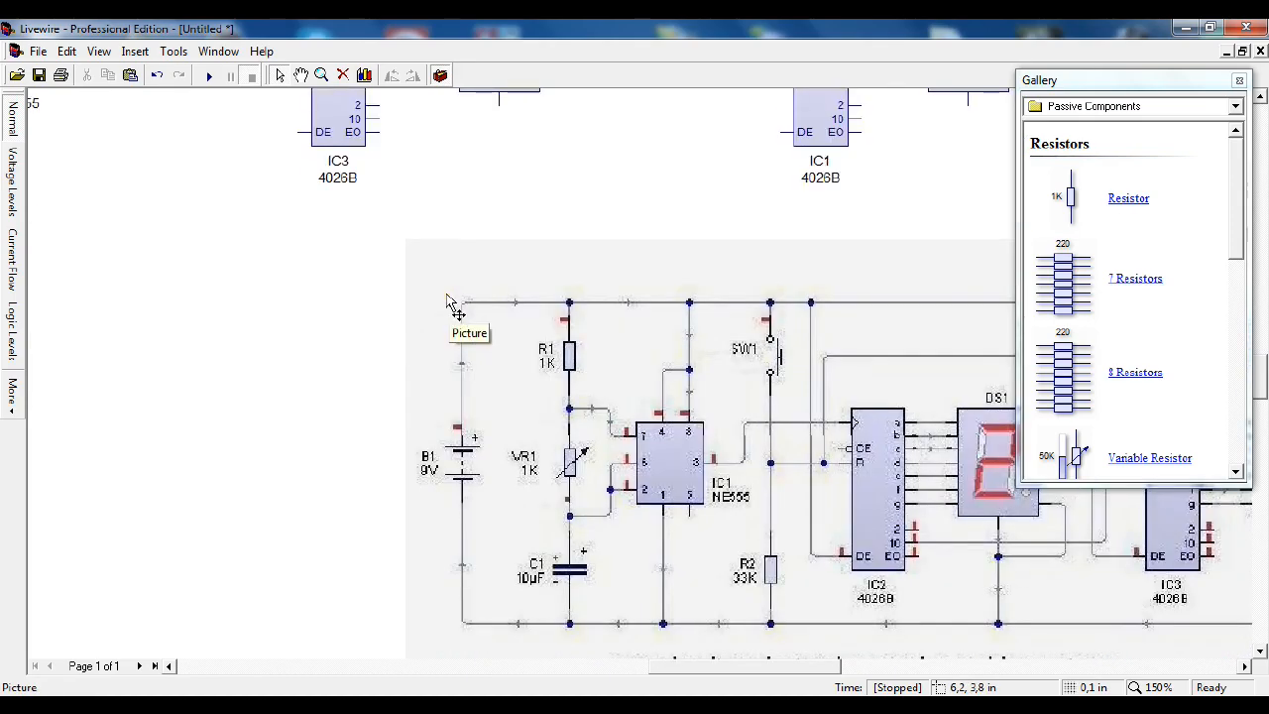
{"action": "left_click_drag", "start_coordinate": [756, 665], "coordinate": [818, 674]}
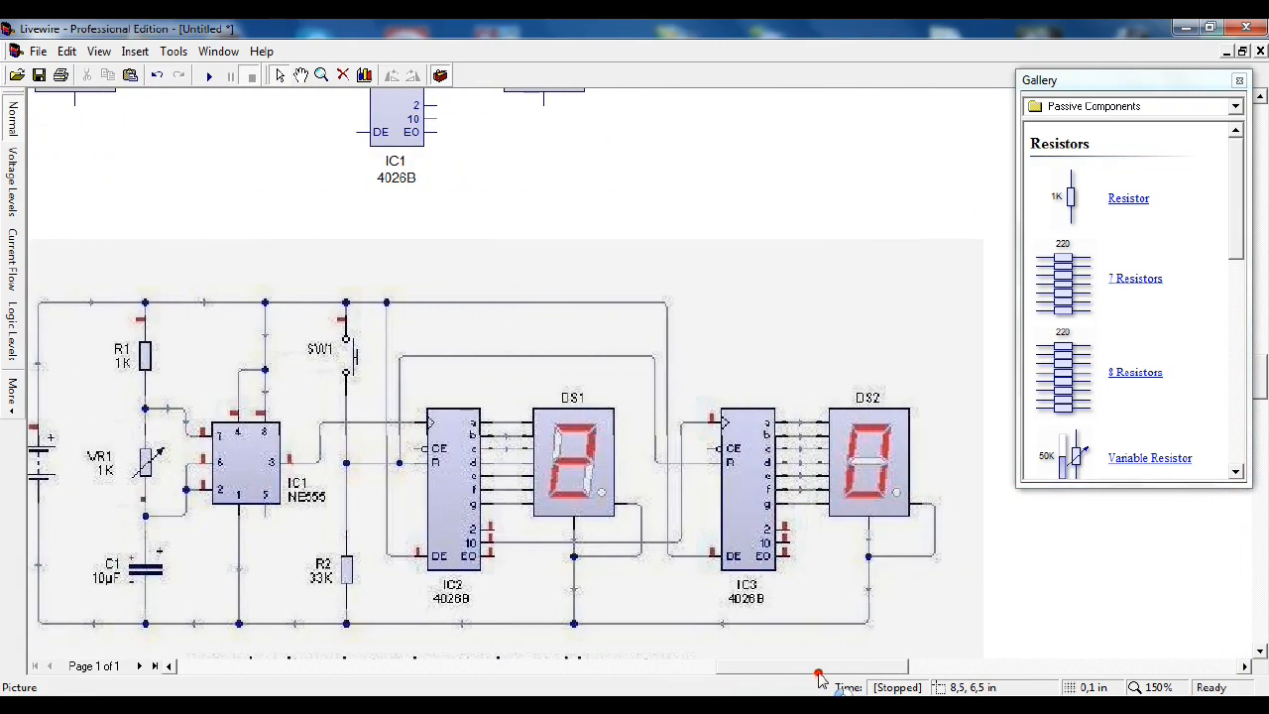
{"action": "scroll", "coordinate": [694, 313], "scroll_direction": "up", "scroll_amount": 1}
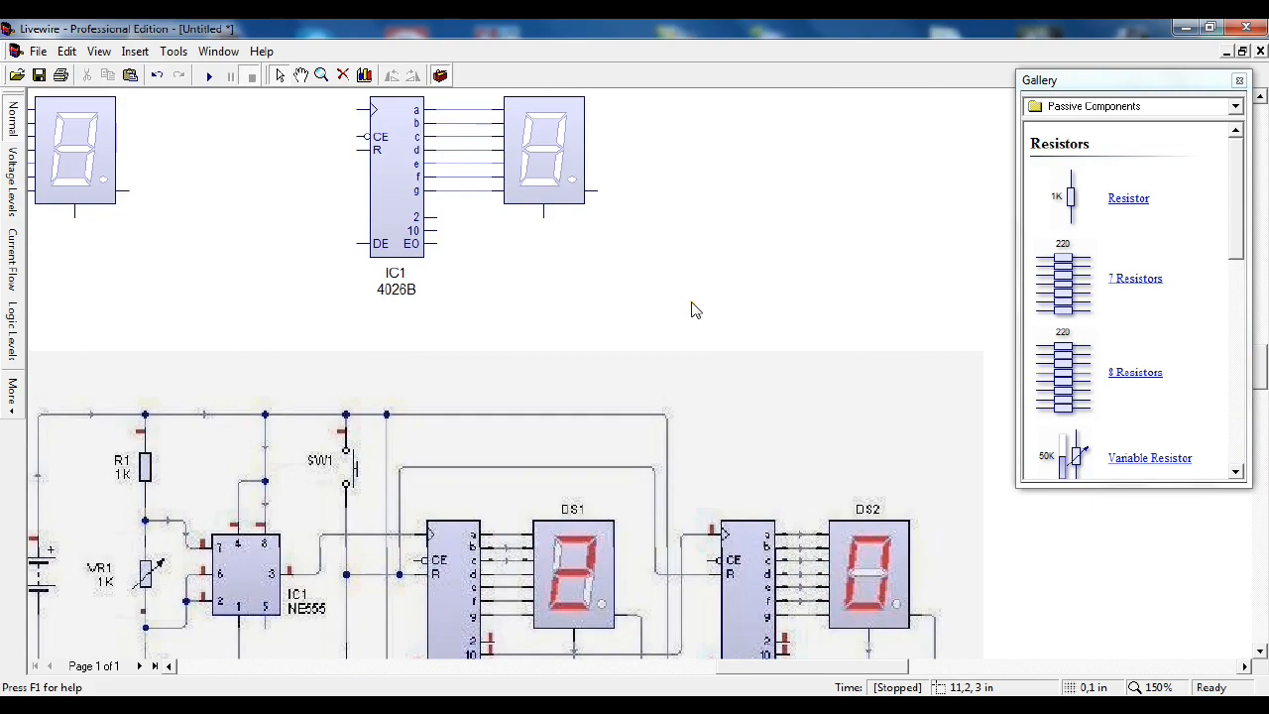
{"action": "scroll", "coordinate": [694, 310], "scroll_direction": "down", "scroll_amount": 1}
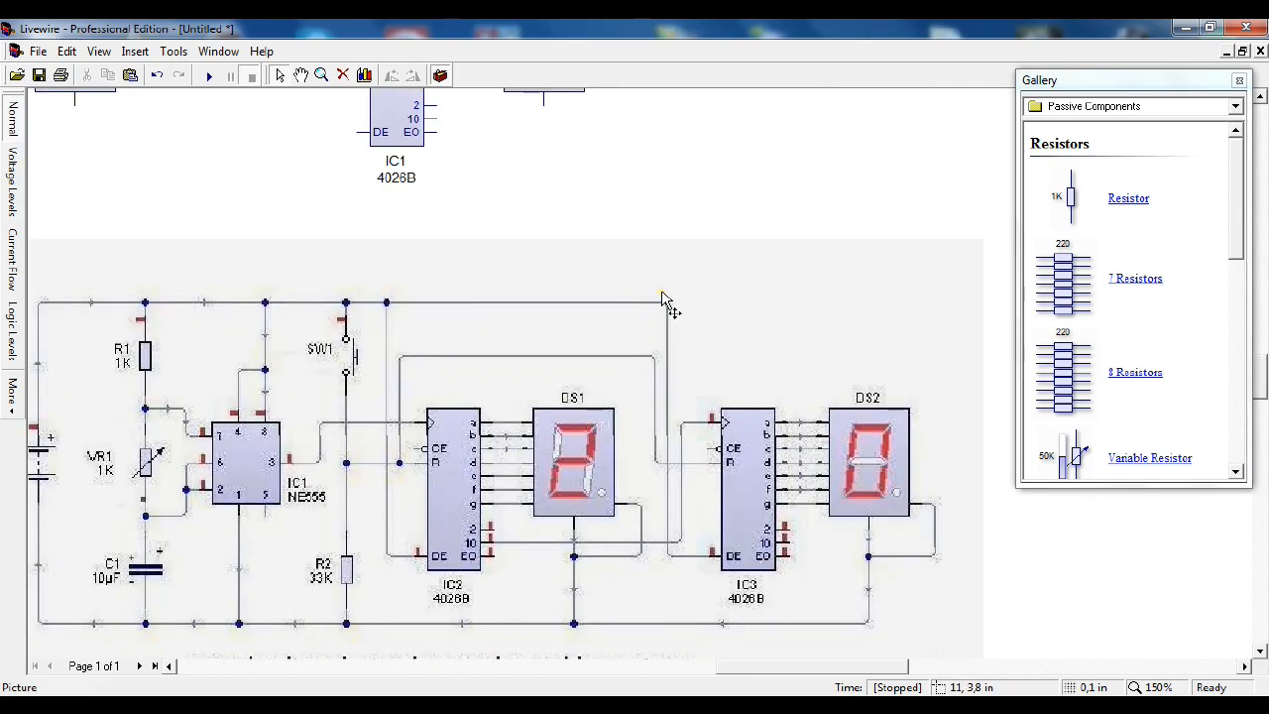
{"action": "left_click_drag", "start_coordinate": [763, 676], "coordinate": [662, 665]}
{"action": "left_click", "coordinate": [1165, 107]}
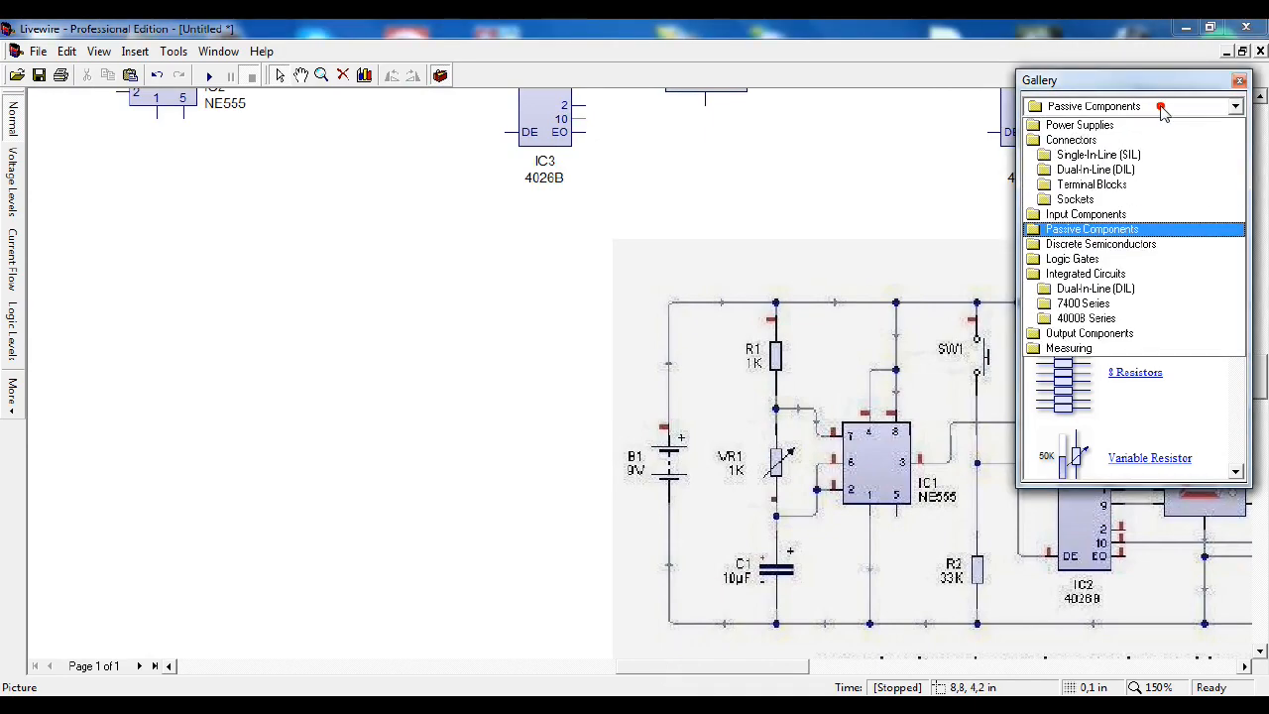
{"action": "left_click", "coordinate": [1145, 121]}
{"action": "left_click_drag", "start_coordinate": [1071, 203], "coordinate": [91, 240]}
{"action": "left_click_drag", "start_coordinate": [1062, 301], "coordinate": [289, 335]}
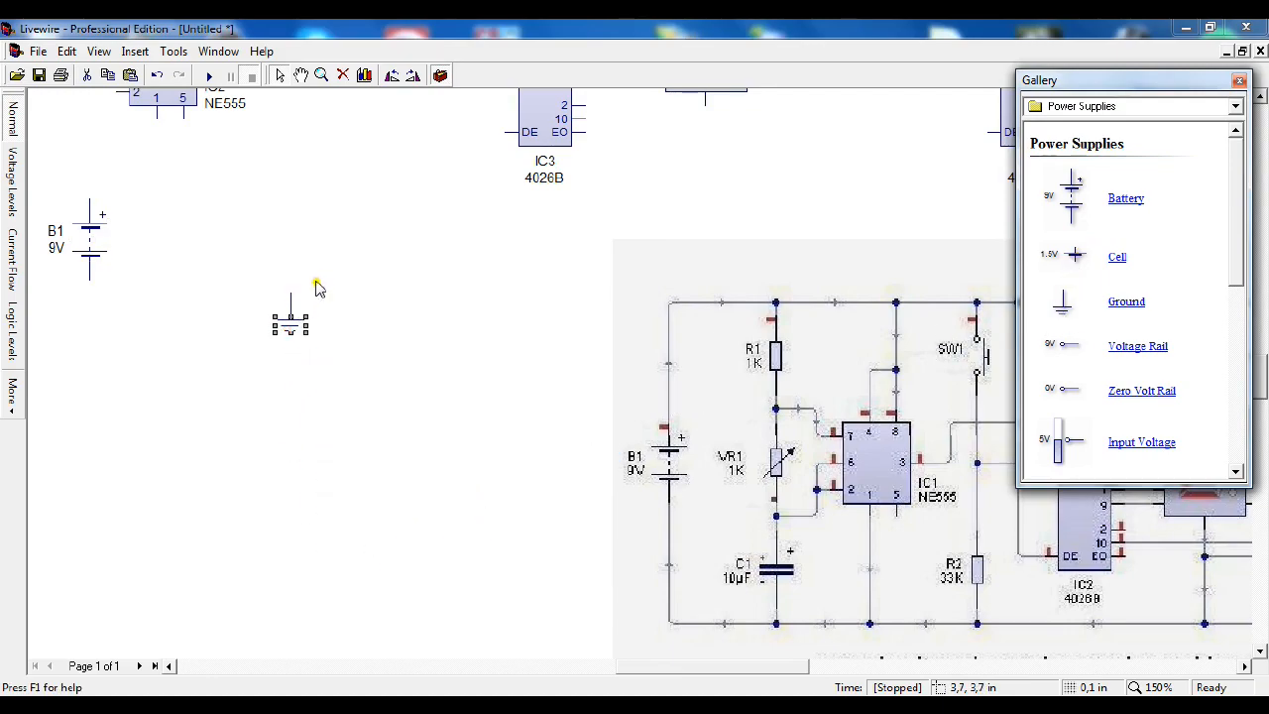
Step: Wire the right-side pin of display DS1 down and across to the ground symbol
{"action": "scroll", "coordinate": [317, 287], "scroll_direction": "up", "scroll_amount": 3}
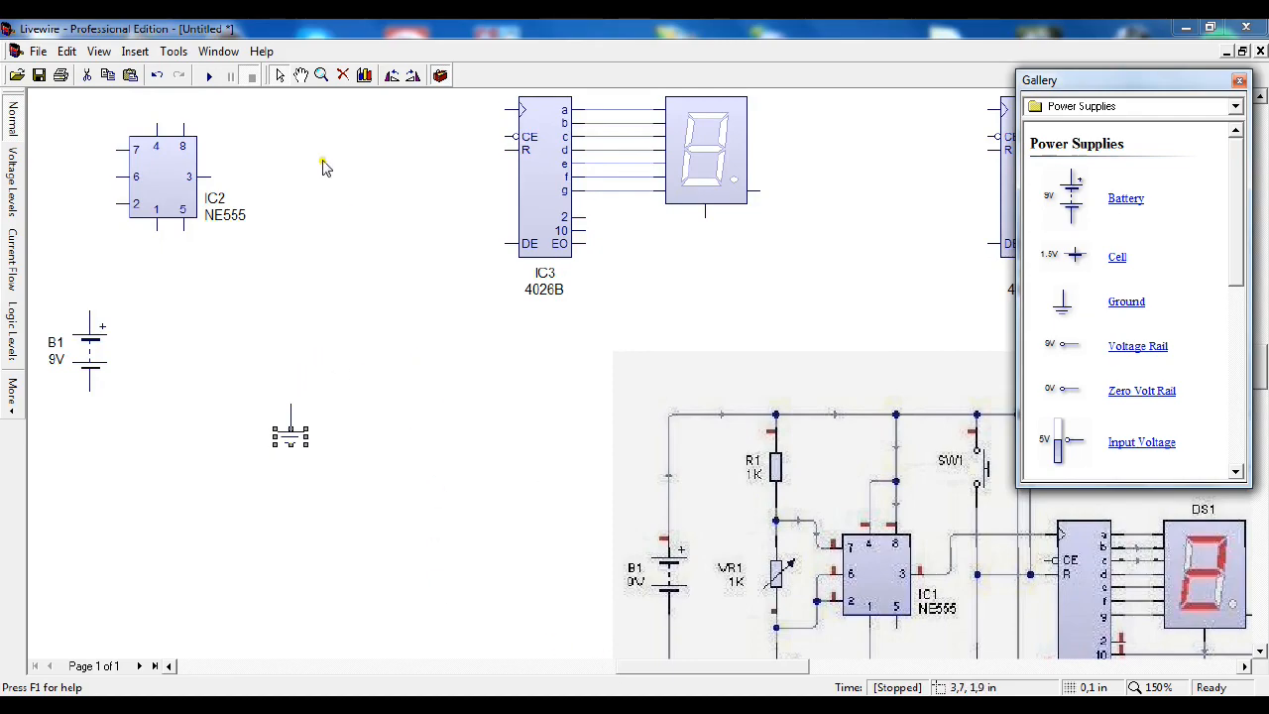
{"action": "left_click", "coordinate": [320, 77]}
{"action": "right_click", "coordinate": [406, 288]}
{"action": "right_click", "coordinate": [407, 288]}
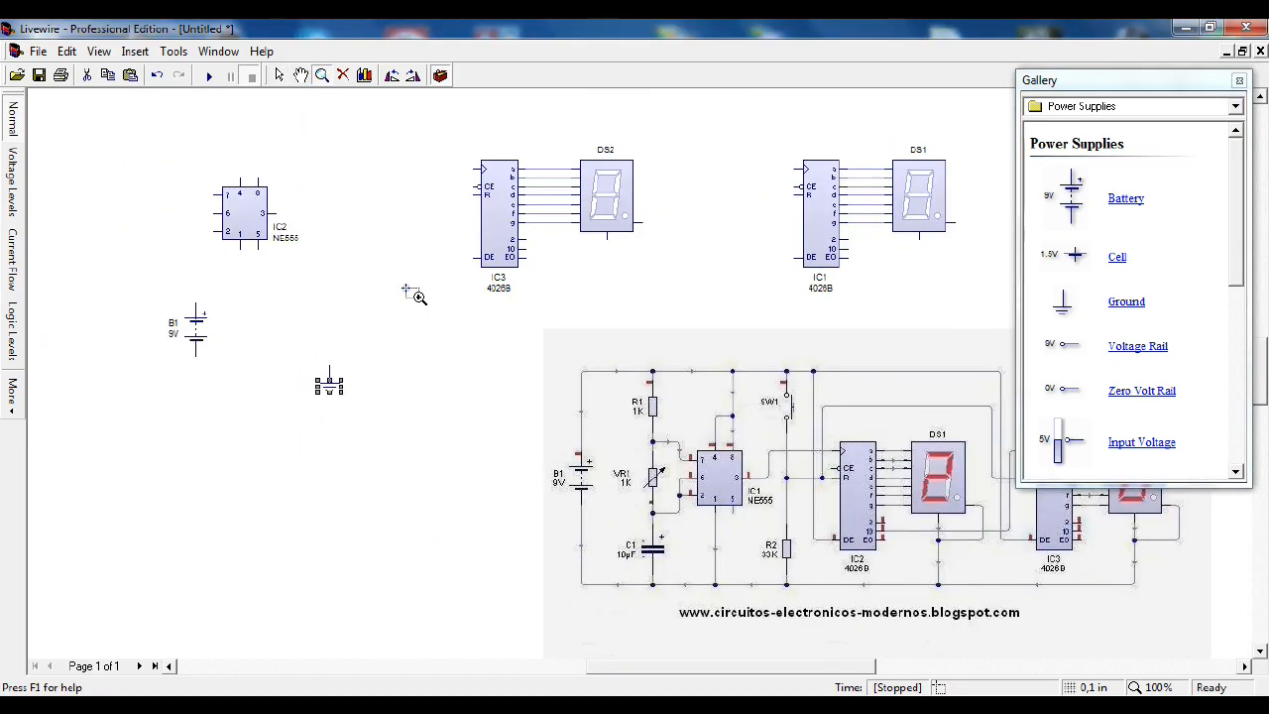
{"action": "left_click", "coordinate": [407, 296]}
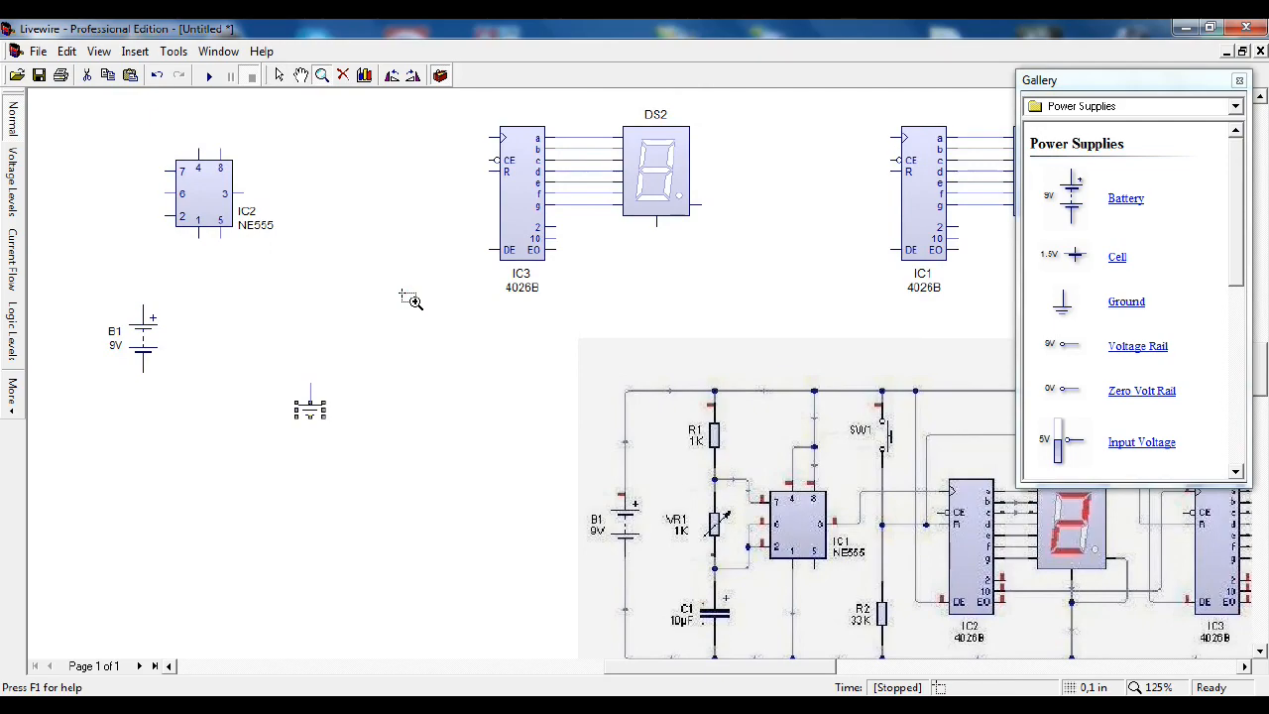
{"action": "right_click", "coordinate": [406, 296]}
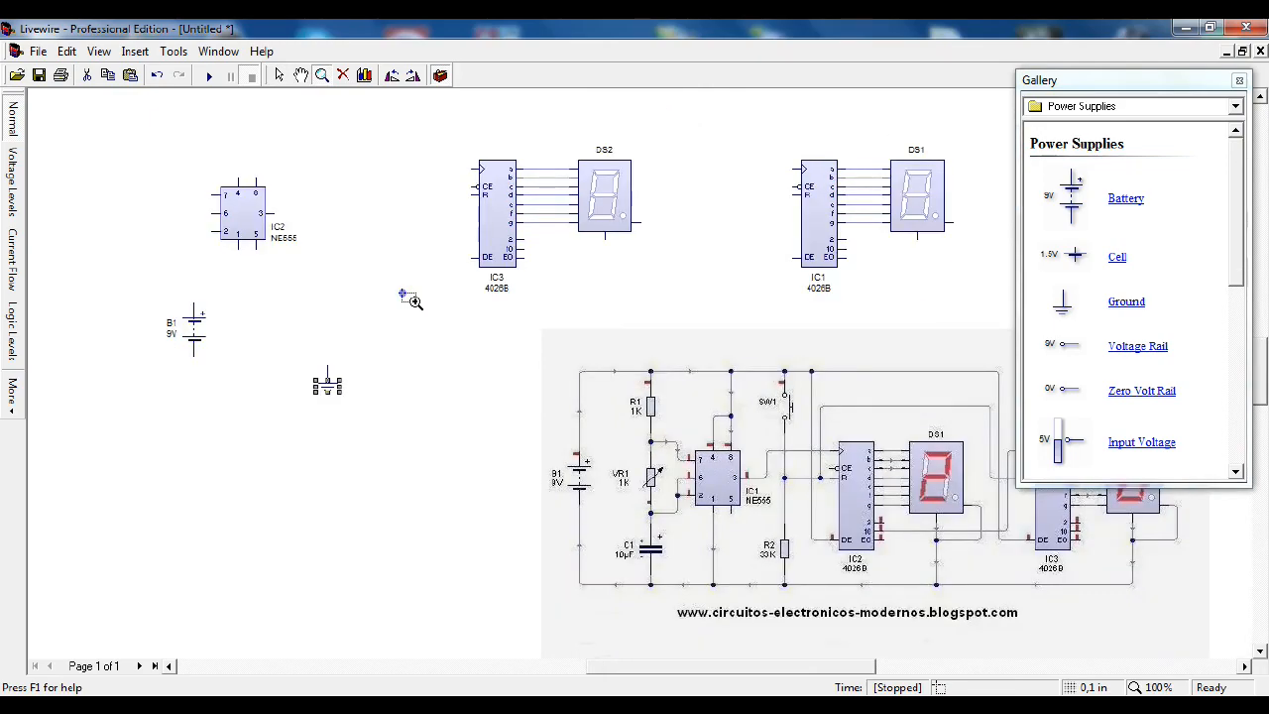
{"action": "left_click", "coordinate": [278, 75]}
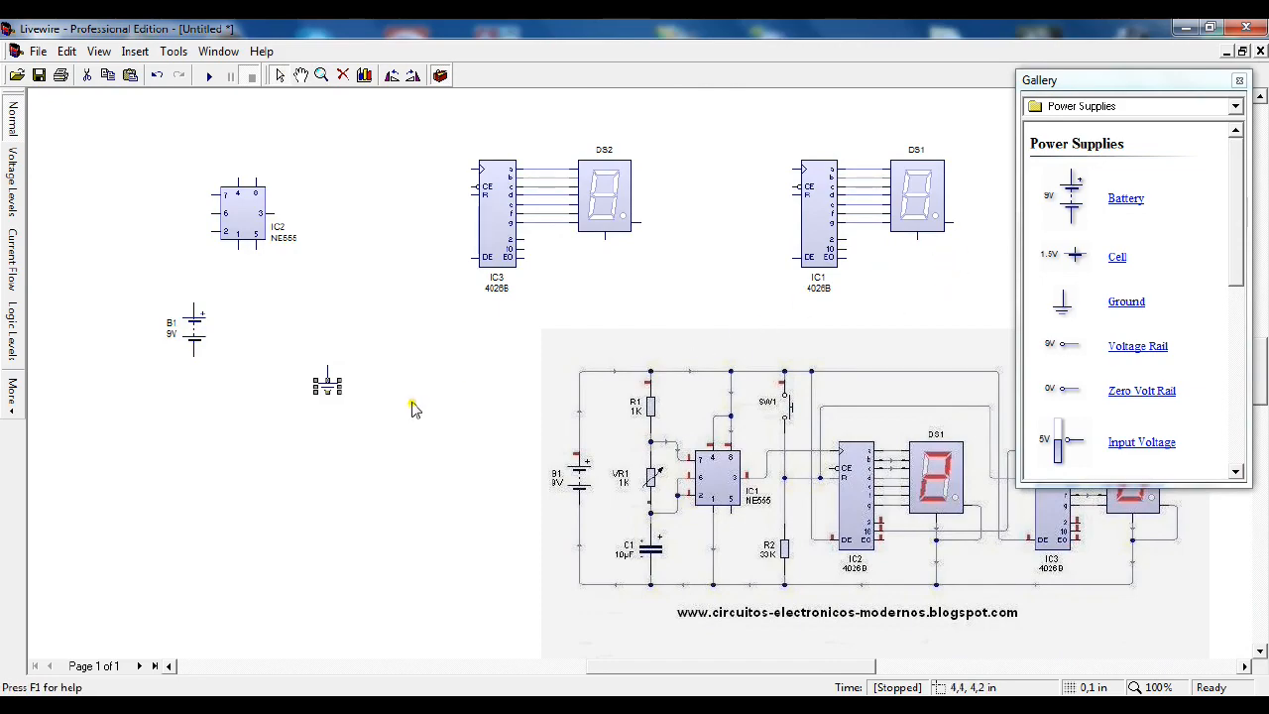
{"action": "mouse_move", "coordinate": [954, 224]}
{"action": "left_mouse_down"}
{"action": "mouse_move", "coordinate": [969, 231]}
{"action": "mouse_move", "coordinate": [988, 295]}
{"action": "mouse_move", "coordinate": [983, 321]}
{"action": "mouse_move", "coordinate": [829, 329]}
{"action": "left_mouse_up"}
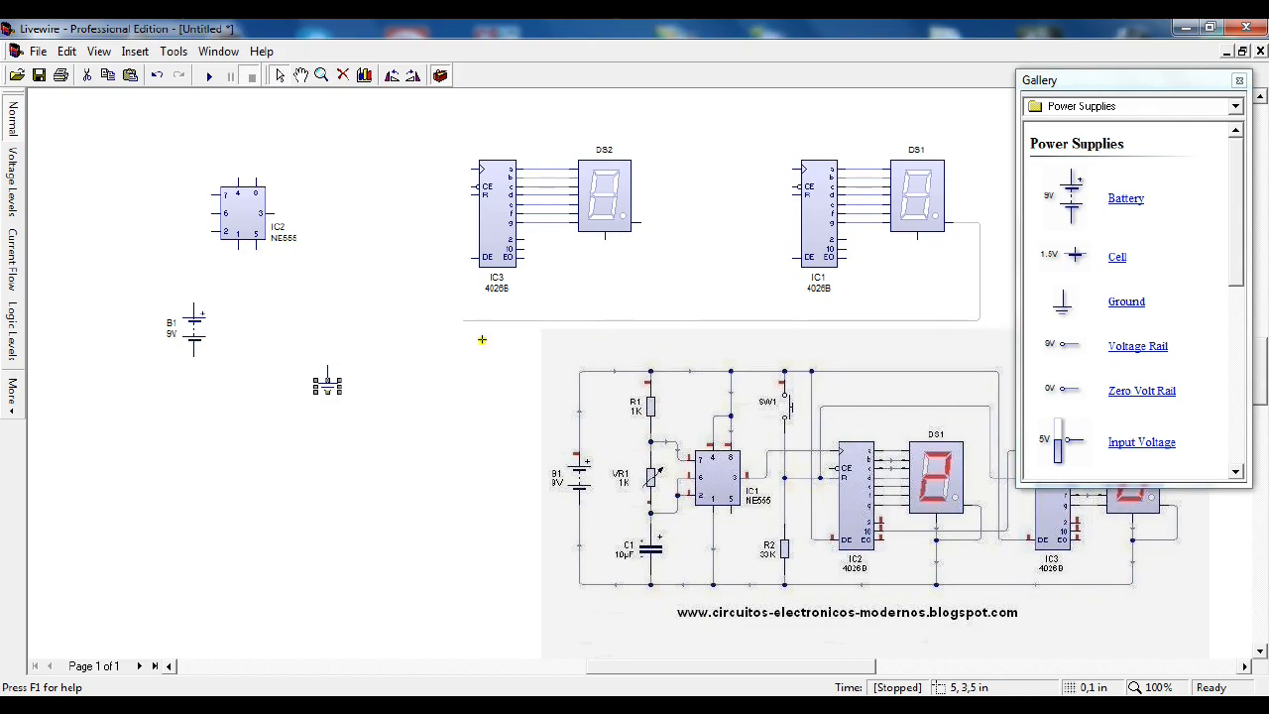
{"action": "left_click_drag", "start_coordinate": [327, 369], "coordinate": [327, 368]}
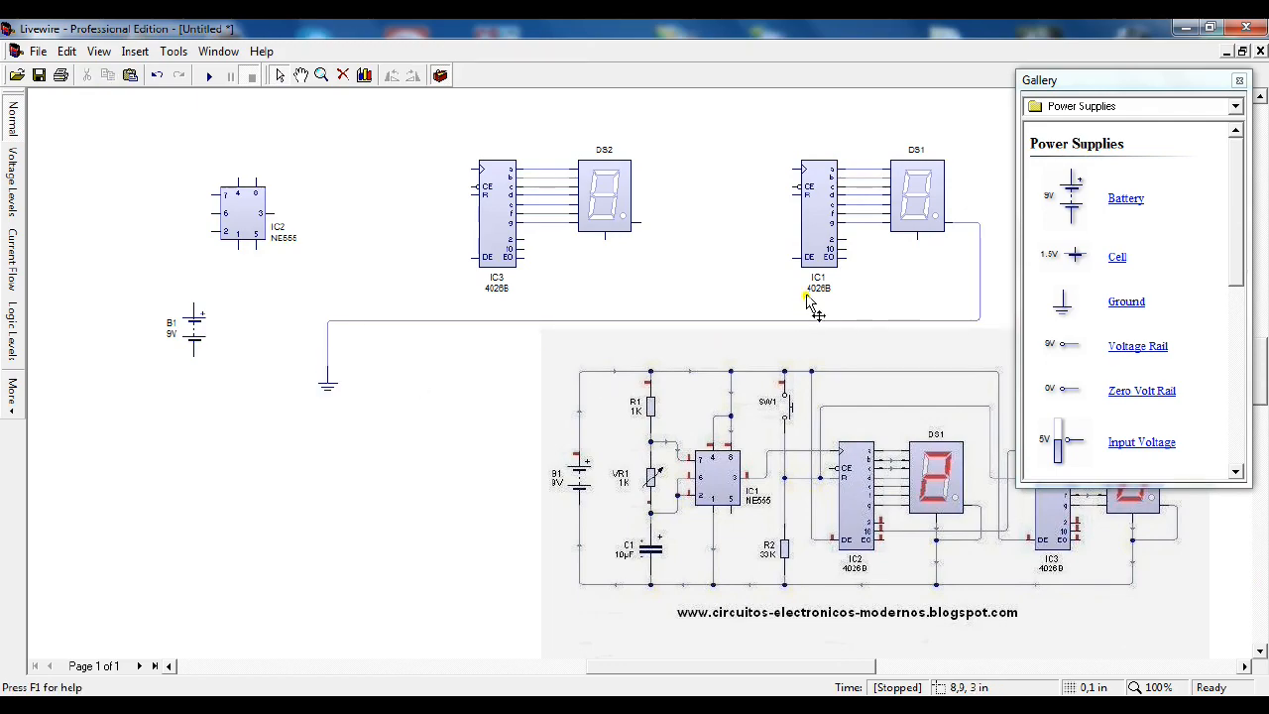
Step: Connect the bottom pins of both displays, the right-side pin of DS2 and pin 1 of the NE555 to the ground line
{"action": "left_click_drag", "start_coordinate": [913, 245], "coordinate": [918, 323]}
{"action": "left_click_drag", "start_coordinate": [614, 242], "coordinate": [605, 321]}
{"action": "left_click_drag", "start_coordinate": [640, 232], "coordinate": [659, 320]}
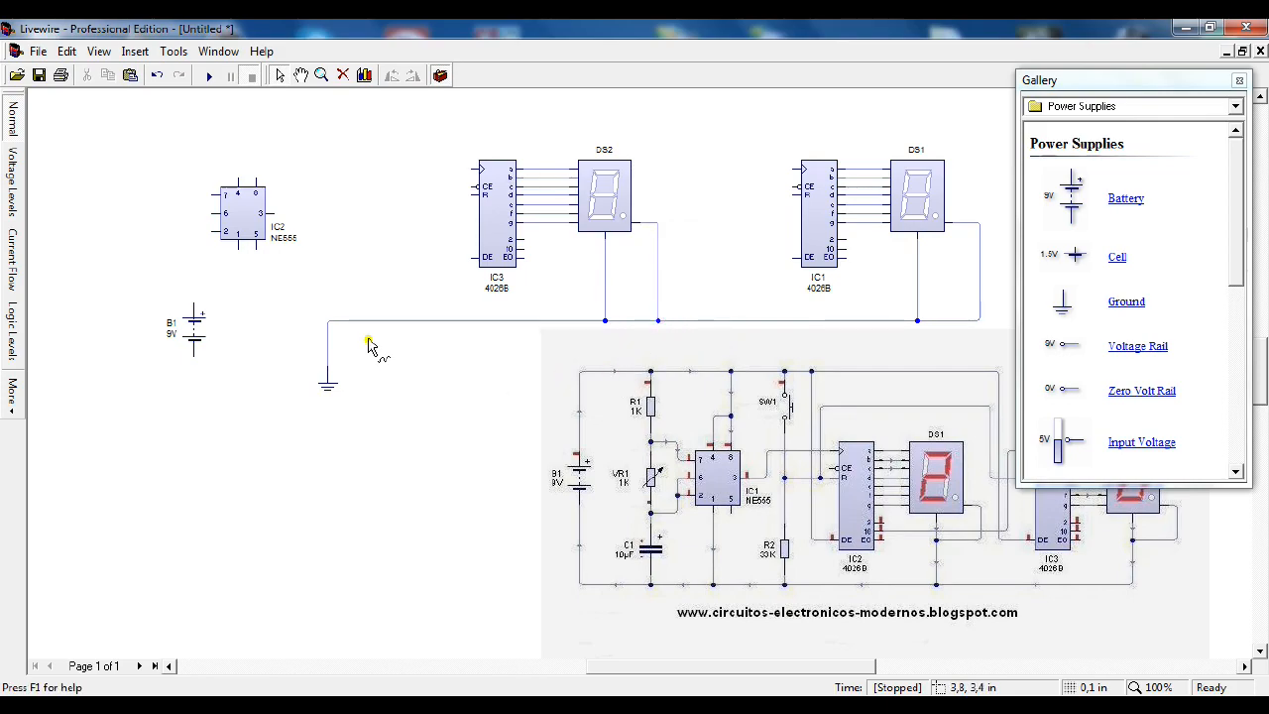
{"action": "left_click_drag", "start_coordinate": [241, 249], "coordinate": [330, 320]}
Step: Move the battery left of the NE555 and wire its positive terminal to timer pins 4 and 8 and its negative terminal to the ground line
{"action": "left_click", "coordinate": [212, 335]}
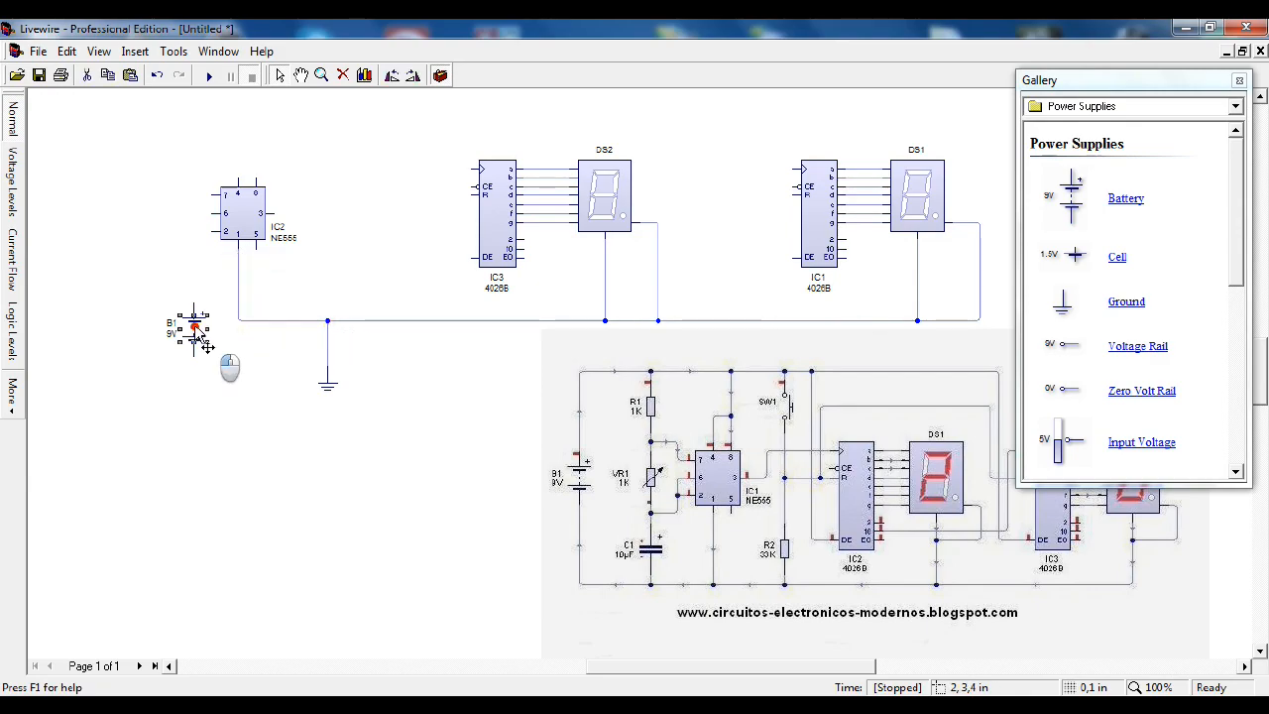
{"action": "left_click_drag", "start_coordinate": [70, 199], "coordinate": [70, 191]}
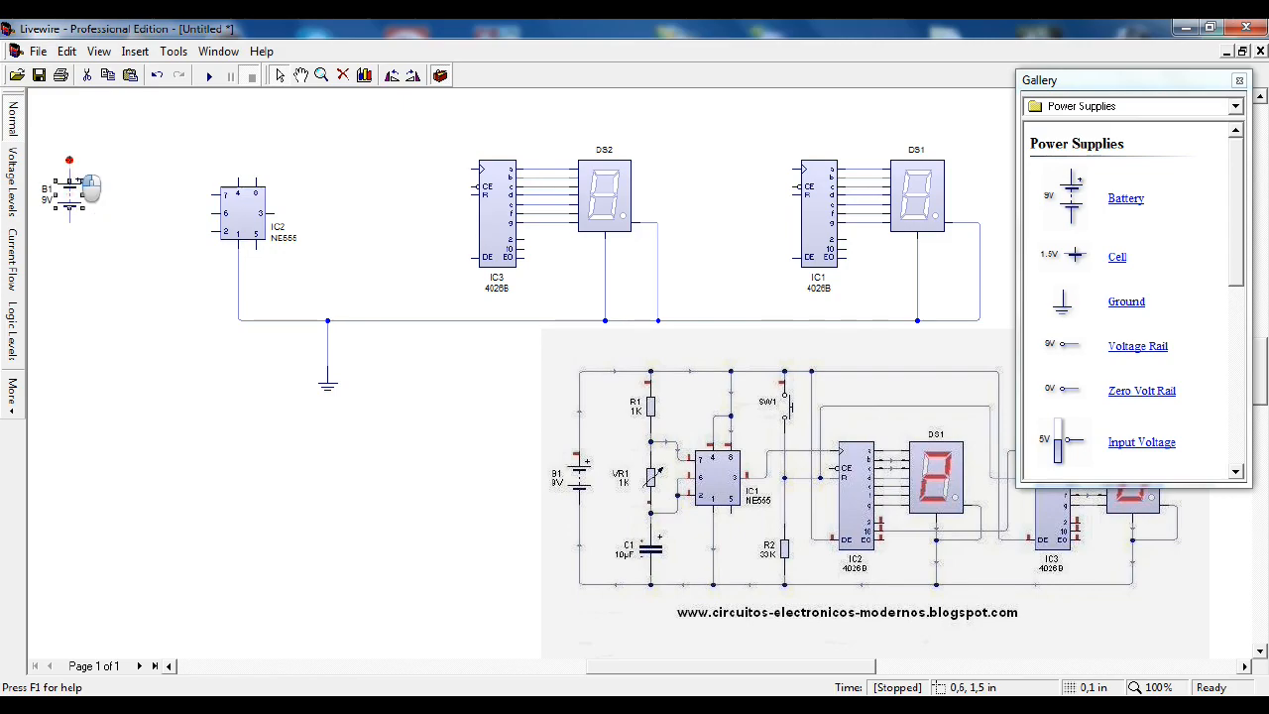
{"action": "left_click_drag", "start_coordinate": [67, 153], "coordinate": [179, 110]}
{"action": "left_click_drag", "start_coordinate": [69, 97], "coordinate": [246, 156]}
{"action": "left_click_drag", "start_coordinate": [255, 199], "coordinate": [237, 139]}
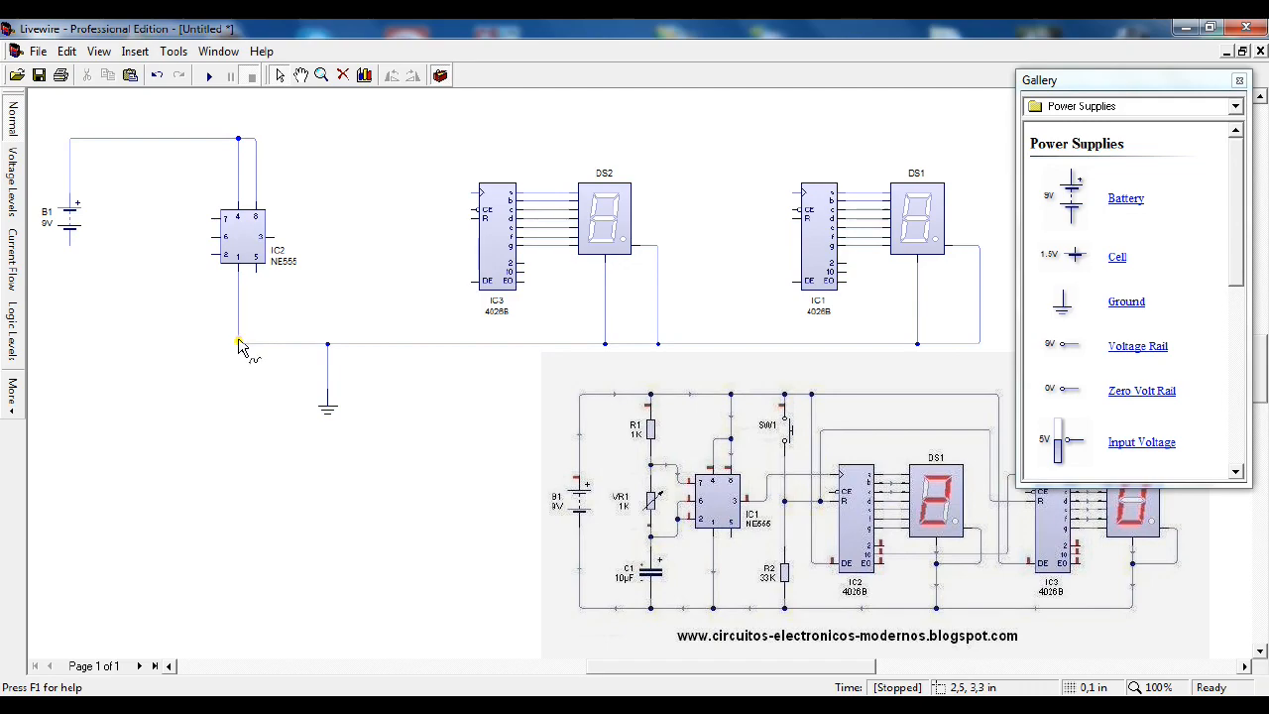
{"action": "left_click_drag", "start_coordinate": [67, 244], "coordinate": [237, 343]}
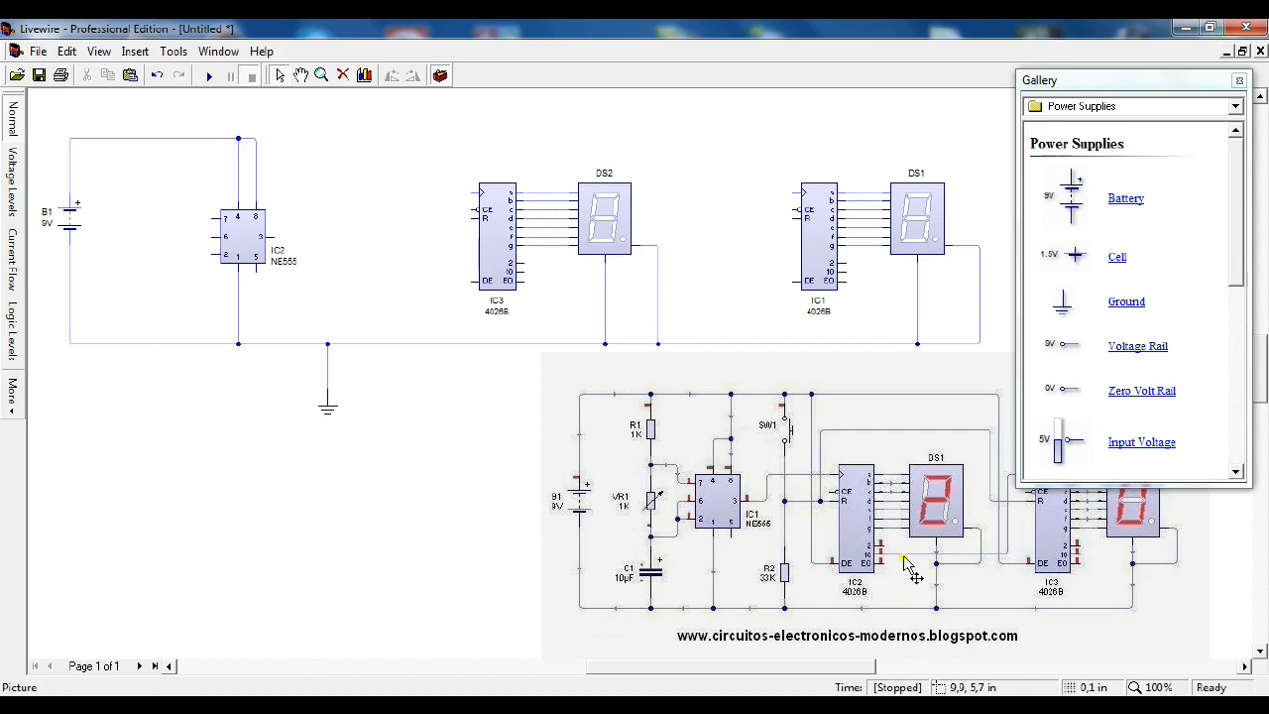
Step: Wire the clock input of counter IC1 to the 10 output of counter IC3
{"action": "left_click_drag", "start_coordinate": [861, 666], "coordinate": [897, 666]}
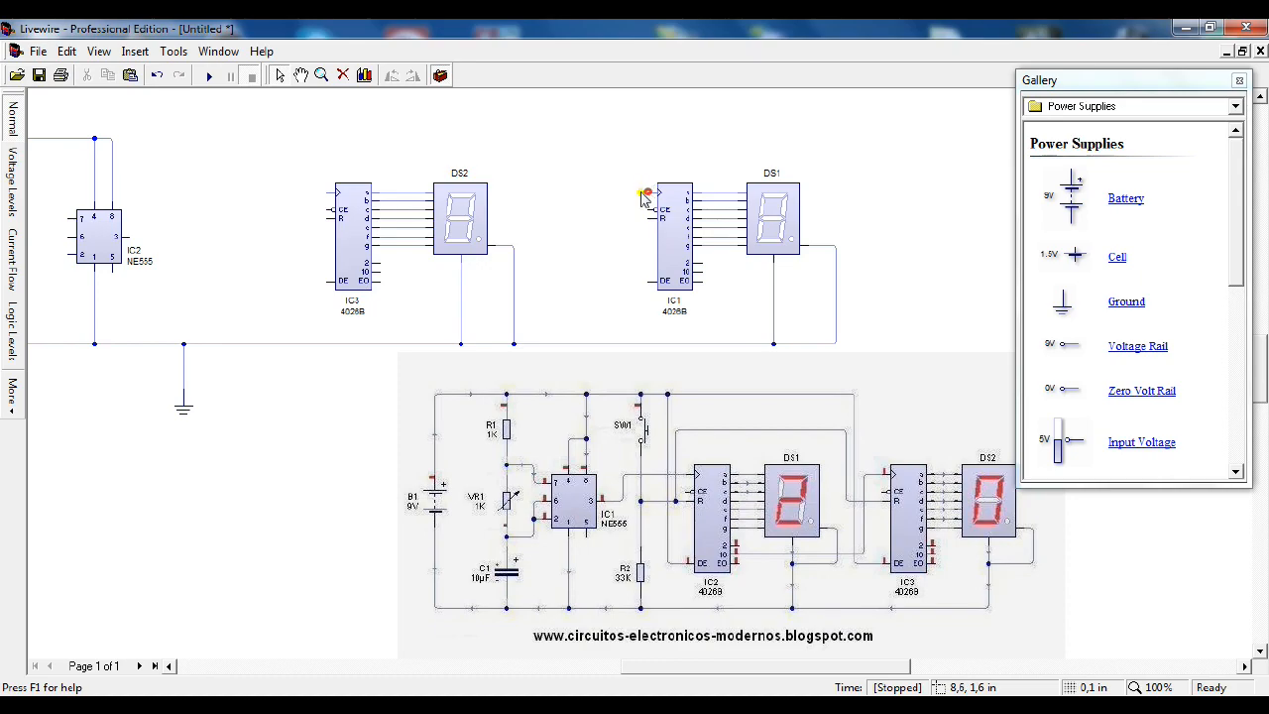
{"action": "mouse_move", "coordinate": [644, 198]}
{"action": "left_mouse_down"}
{"action": "mouse_move", "coordinate": [586, 268]}
{"action": "mouse_move", "coordinate": [597, 281]}
{"action": "left_mouse_up"}
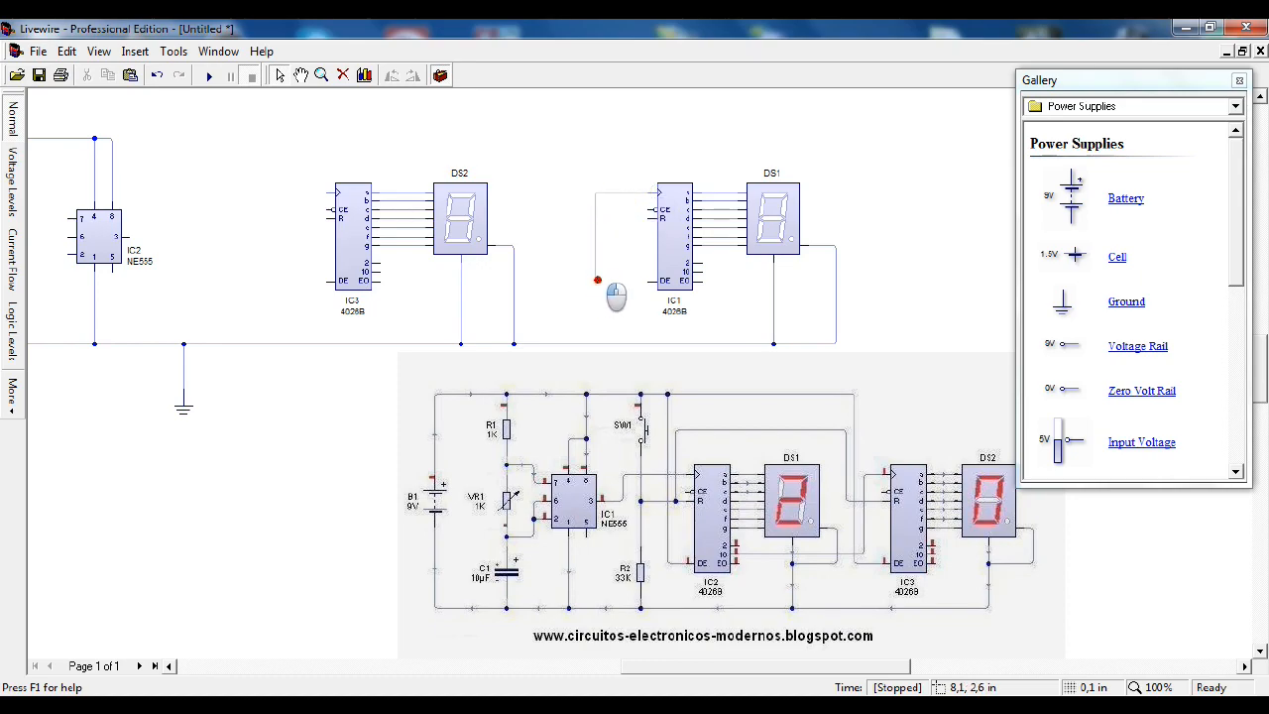
{"action": "left_click_drag", "start_coordinate": [596, 281], "coordinate": [563, 277]}
{"action": "left_click_drag", "start_coordinate": [381, 278], "coordinate": [380, 274]}
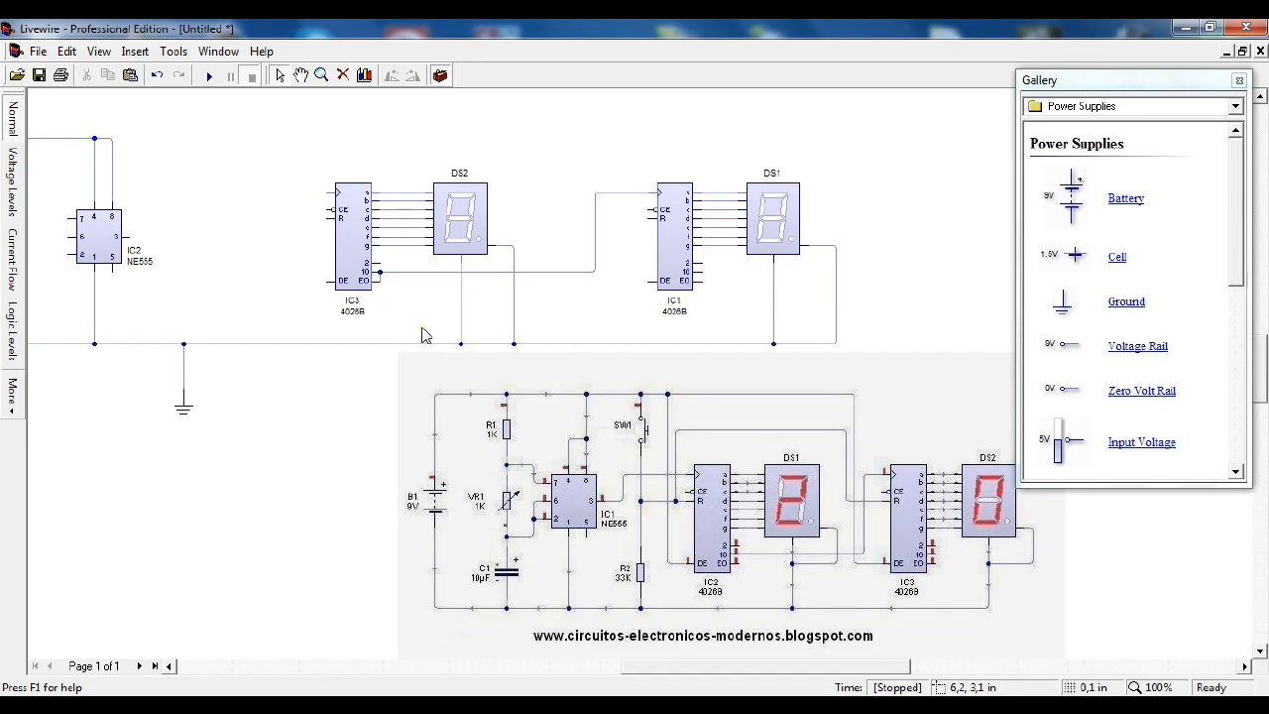
Step: Remove the stray wire stub joining the 10 and EO pins of counter IC3
{"action": "left_click", "coordinate": [321, 75]}
{"action": "left_click", "coordinate": [393, 295]}
{"action": "left_click", "coordinate": [394, 295]}
{"action": "left_click", "coordinate": [384, 283]}
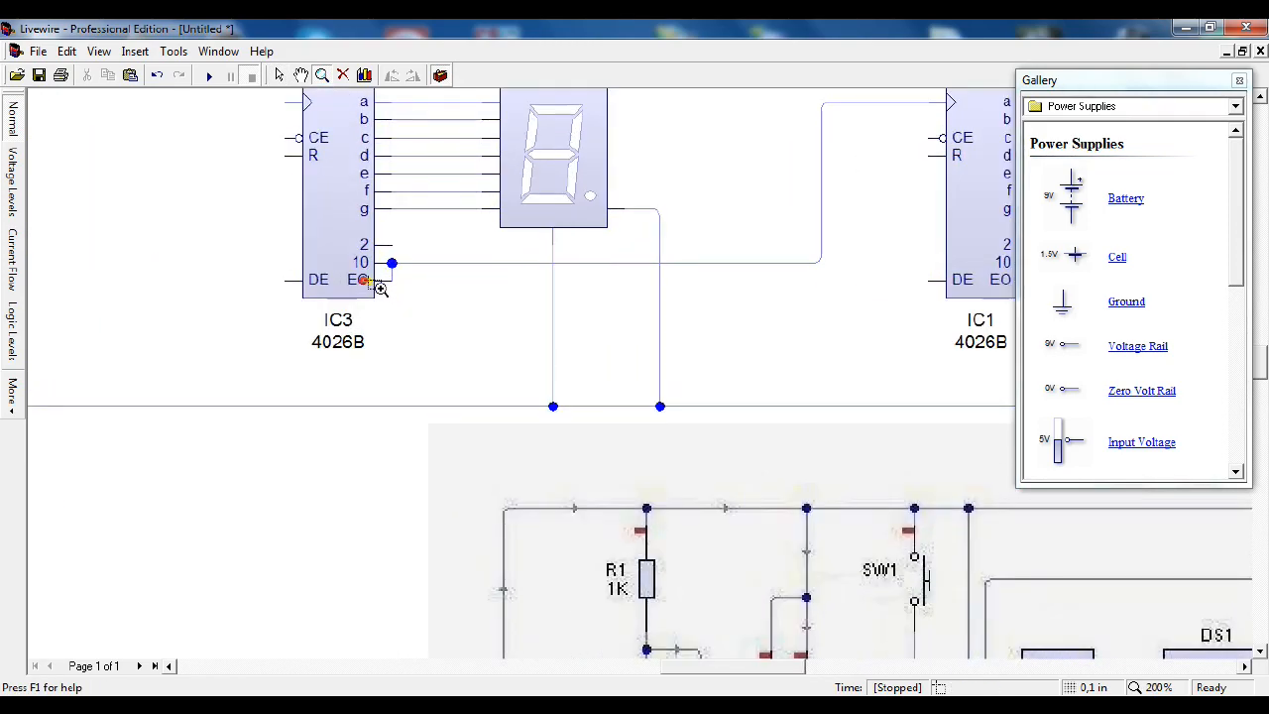
{"action": "left_click", "coordinate": [278, 74]}
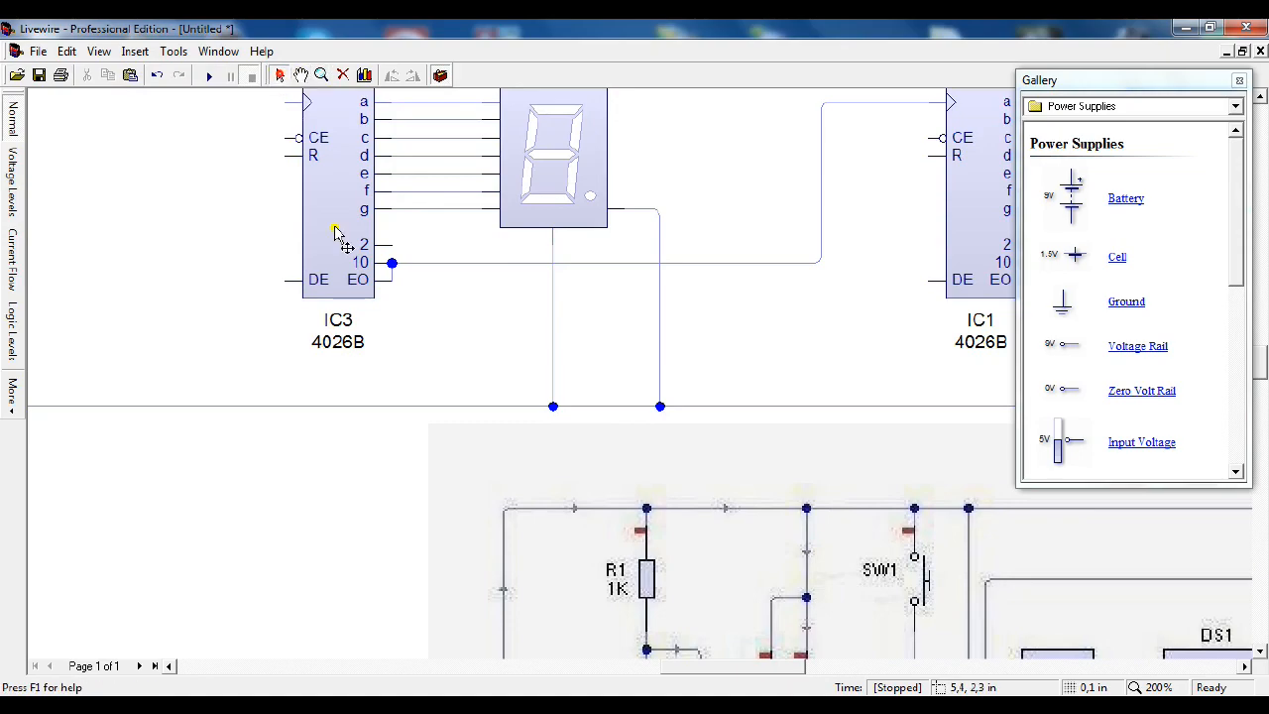
{"action": "left_click", "coordinate": [391, 274]}
{"action": "left_click", "coordinate": [401, 299]}
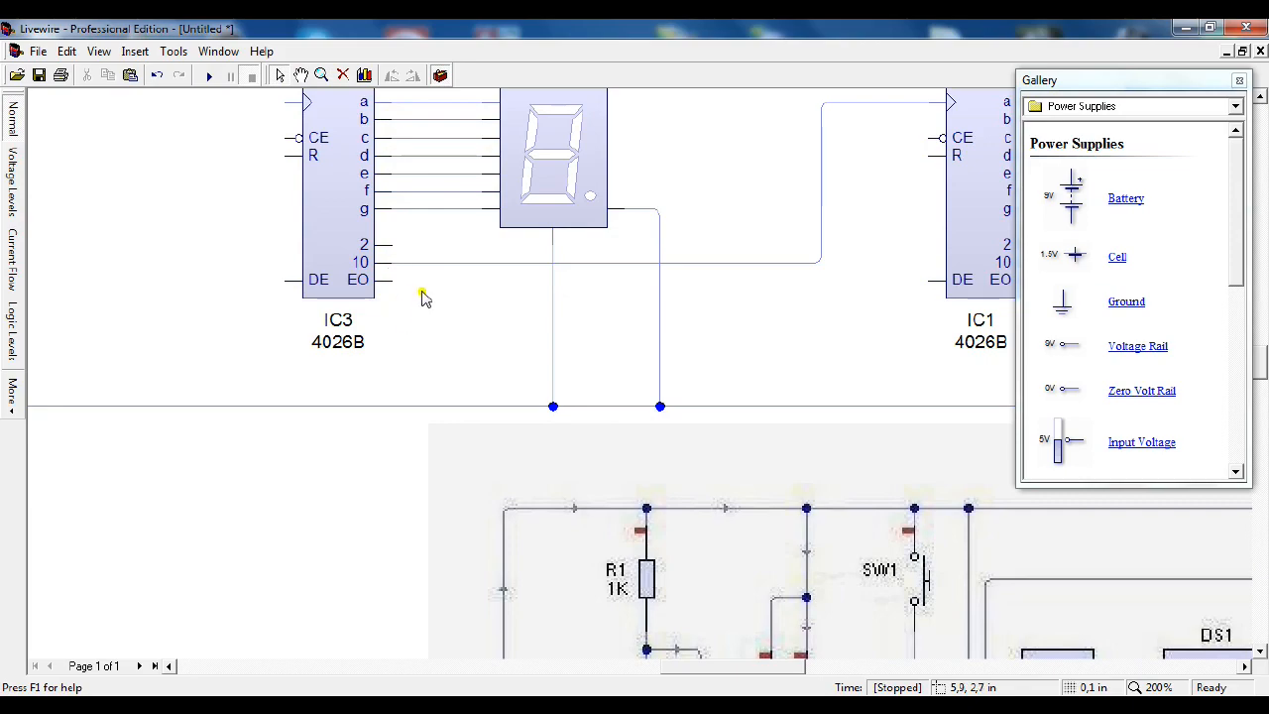
Step: Wire the R pin of counter IC1 over the top of display DS2 to the R pin of counter IC3
{"action": "left_click", "coordinate": [321, 76]}
{"action": "right_click", "coordinate": [376, 235]}
{"action": "right_click", "coordinate": [376, 235]}
{"action": "right_click", "coordinate": [376, 235]}
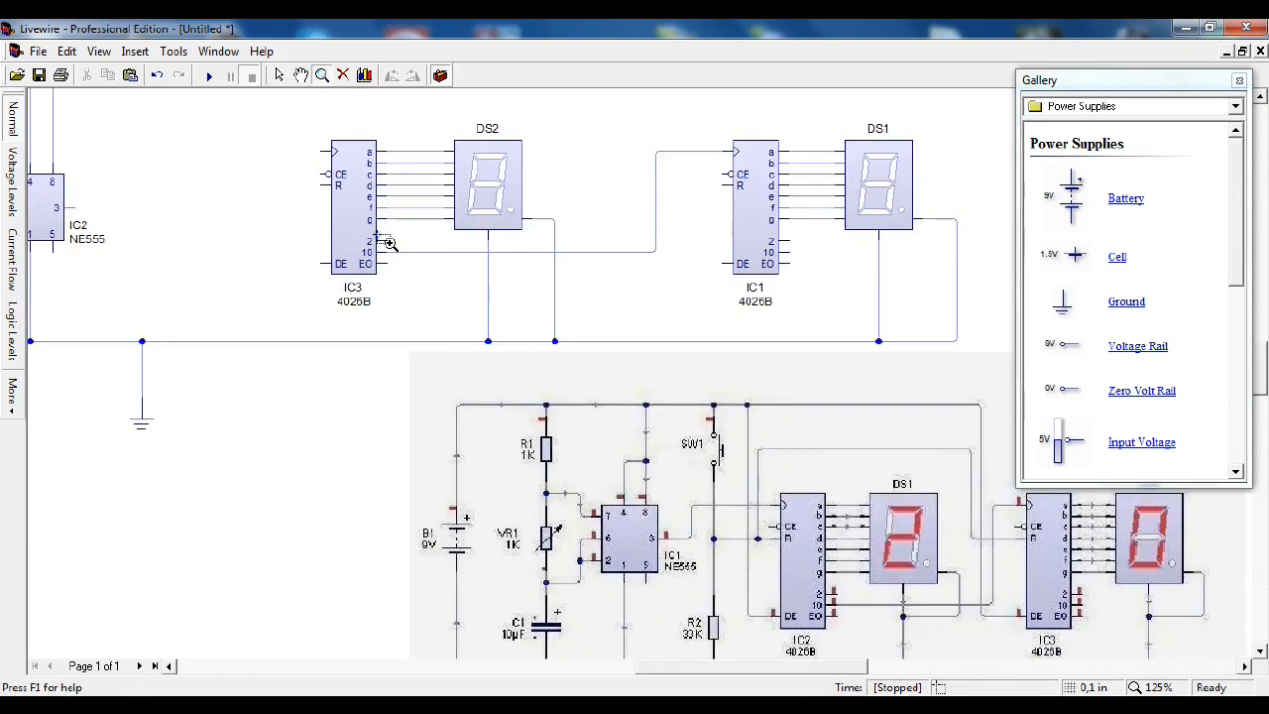
{"action": "right_click", "coordinate": [383, 240]}
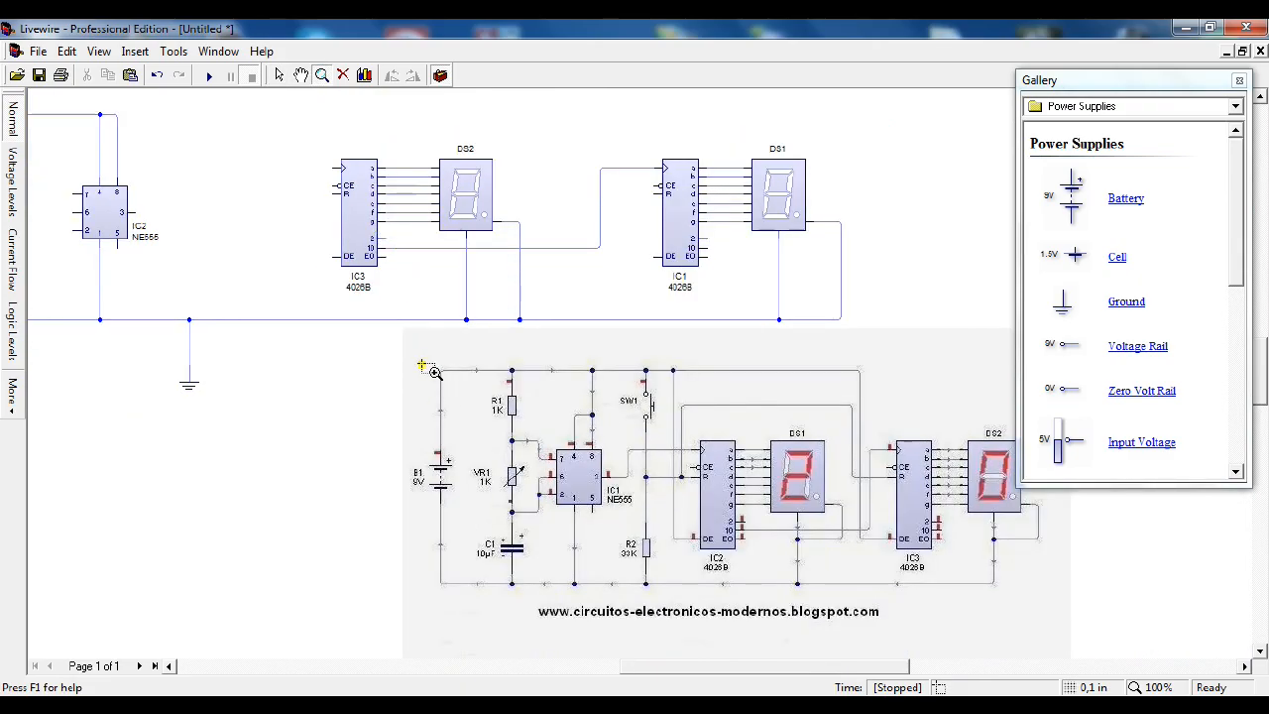
{"action": "left_click", "coordinate": [423, 366]}
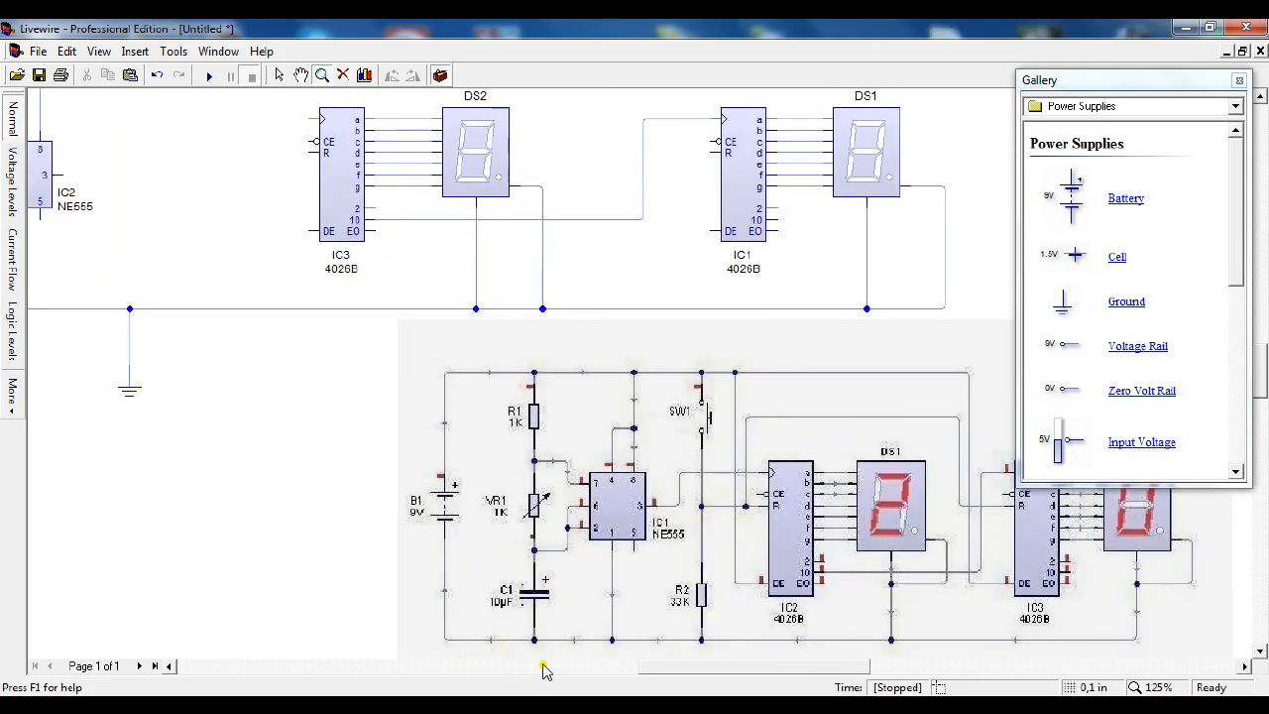
{"action": "left_click_drag", "start_coordinate": [664, 672], "coordinate": [699, 672]}
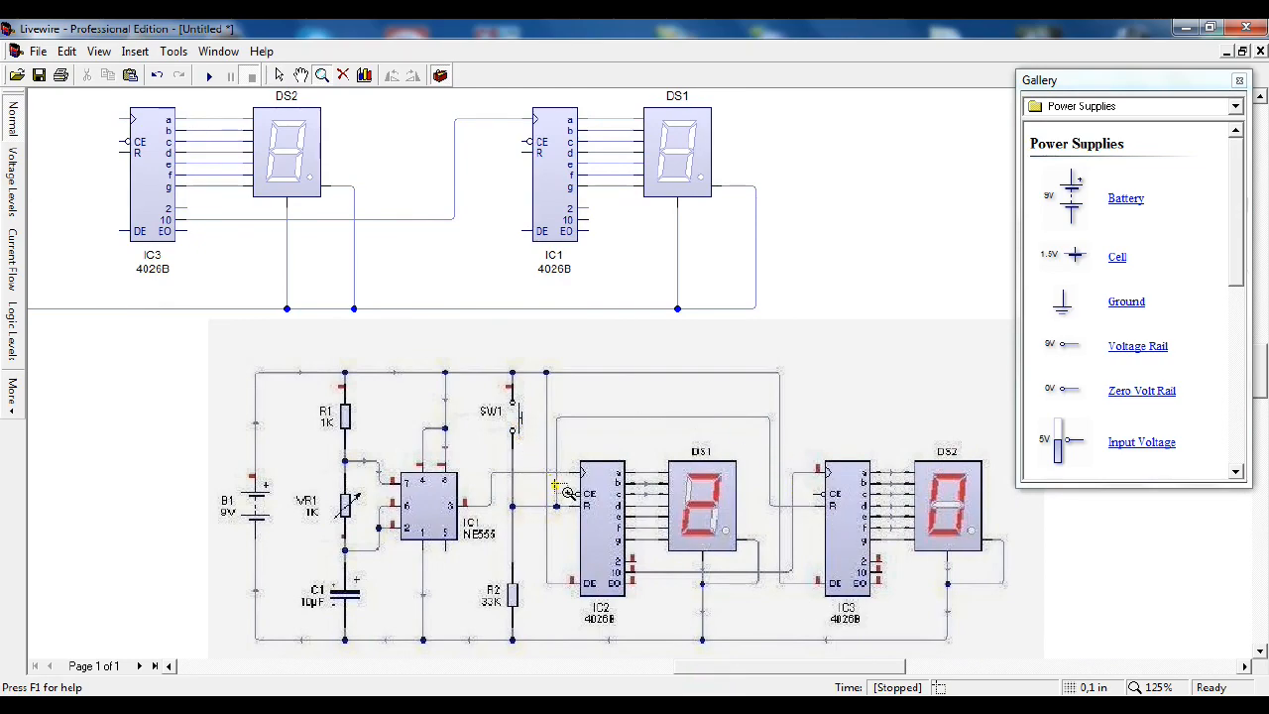
{"action": "left_click", "coordinate": [279, 75]}
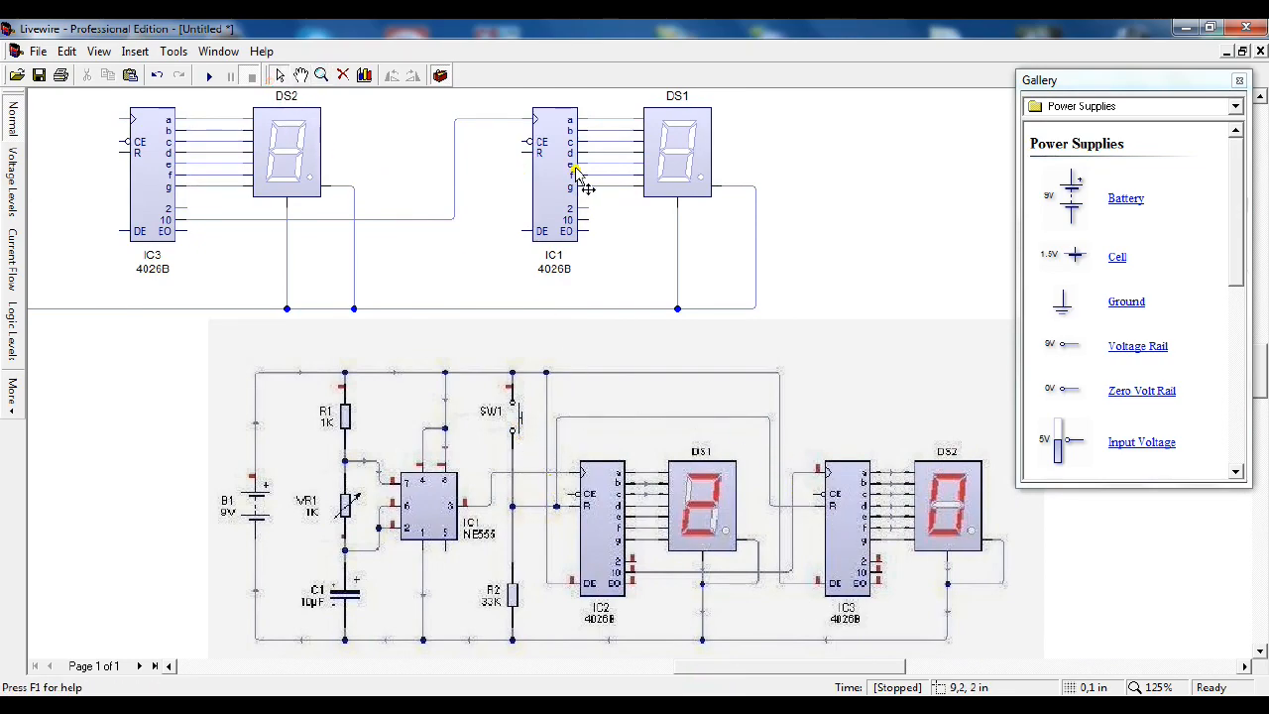
{"action": "left_click_drag", "start_coordinate": [522, 147], "coordinate": [439, 151]}
{"action": "scroll", "coordinate": [436, 147], "scroll_direction": "up", "scroll_amount": 3}
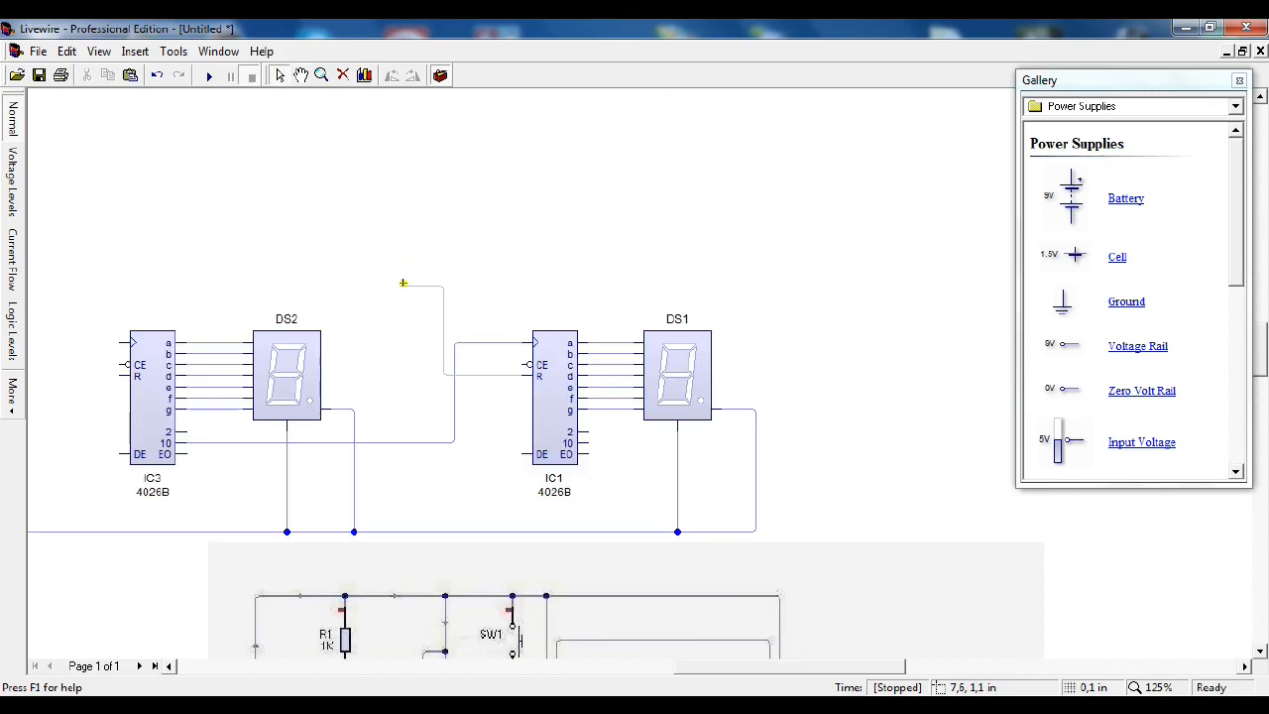
{"action": "left_click", "coordinate": [403, 280]}
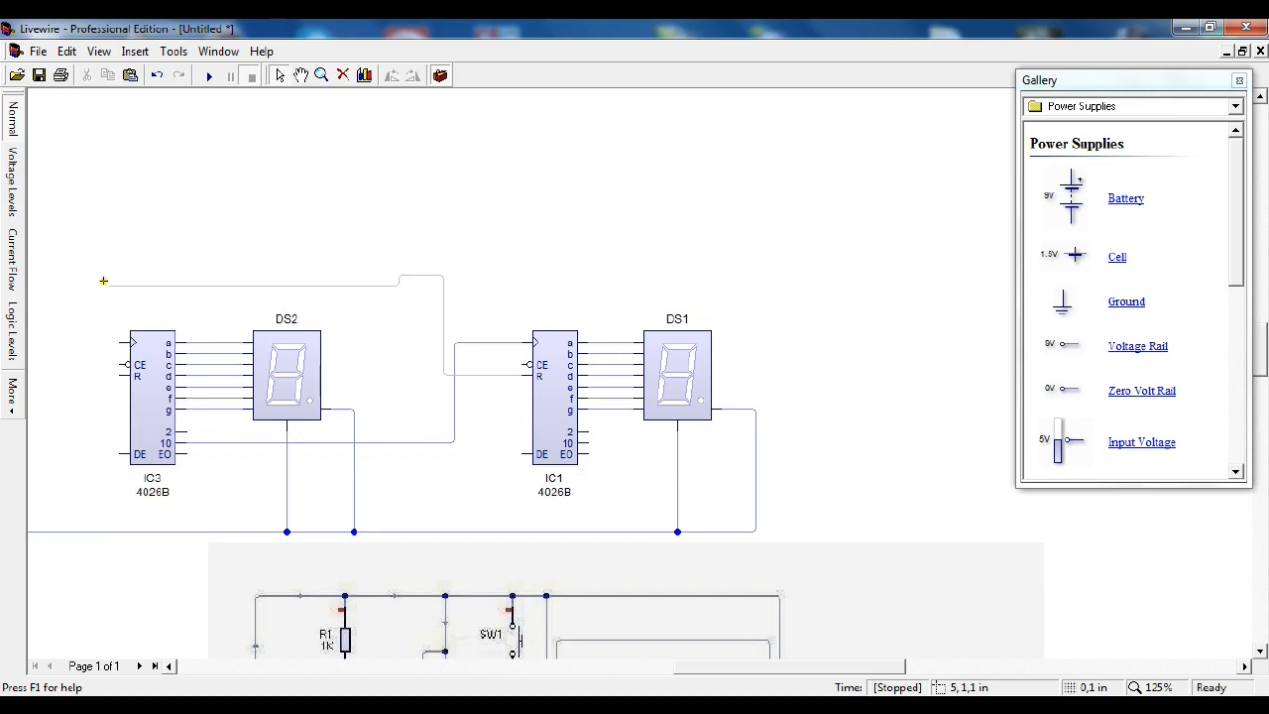
{"action": "right_click", "coordinate": [86, 278]}
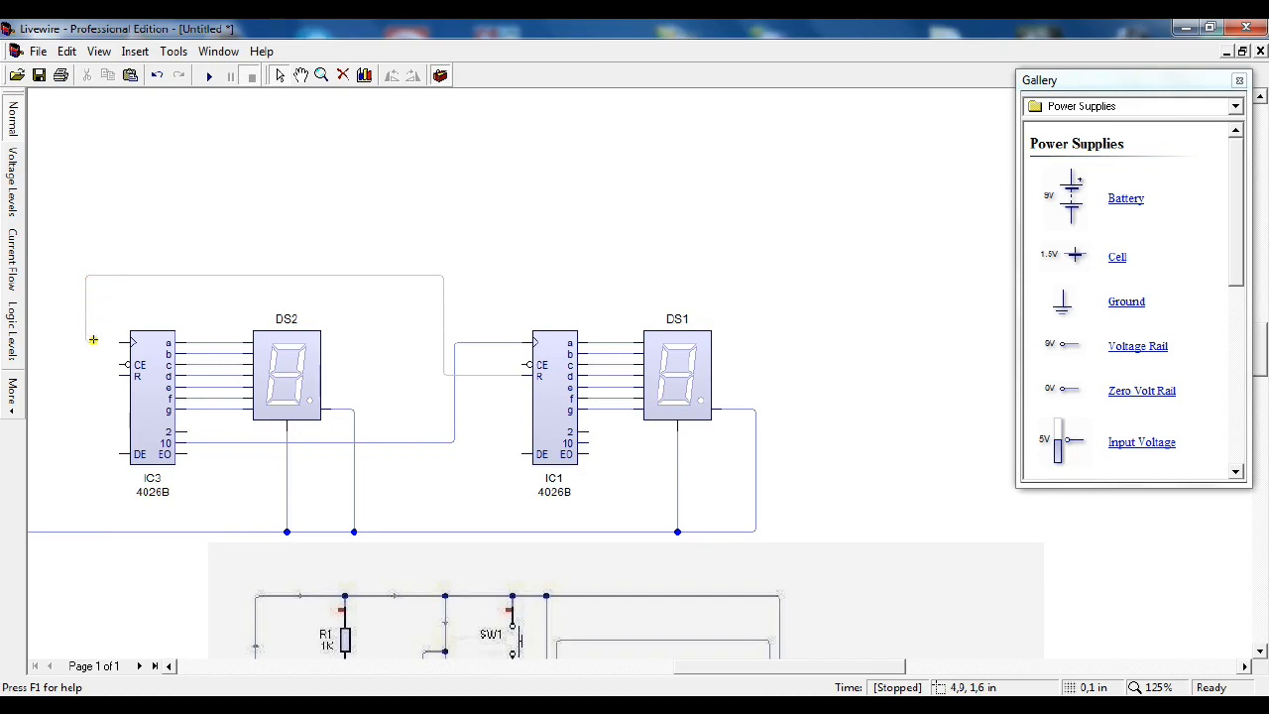
{"action": "left_click", "coordinate": [78, 363]}
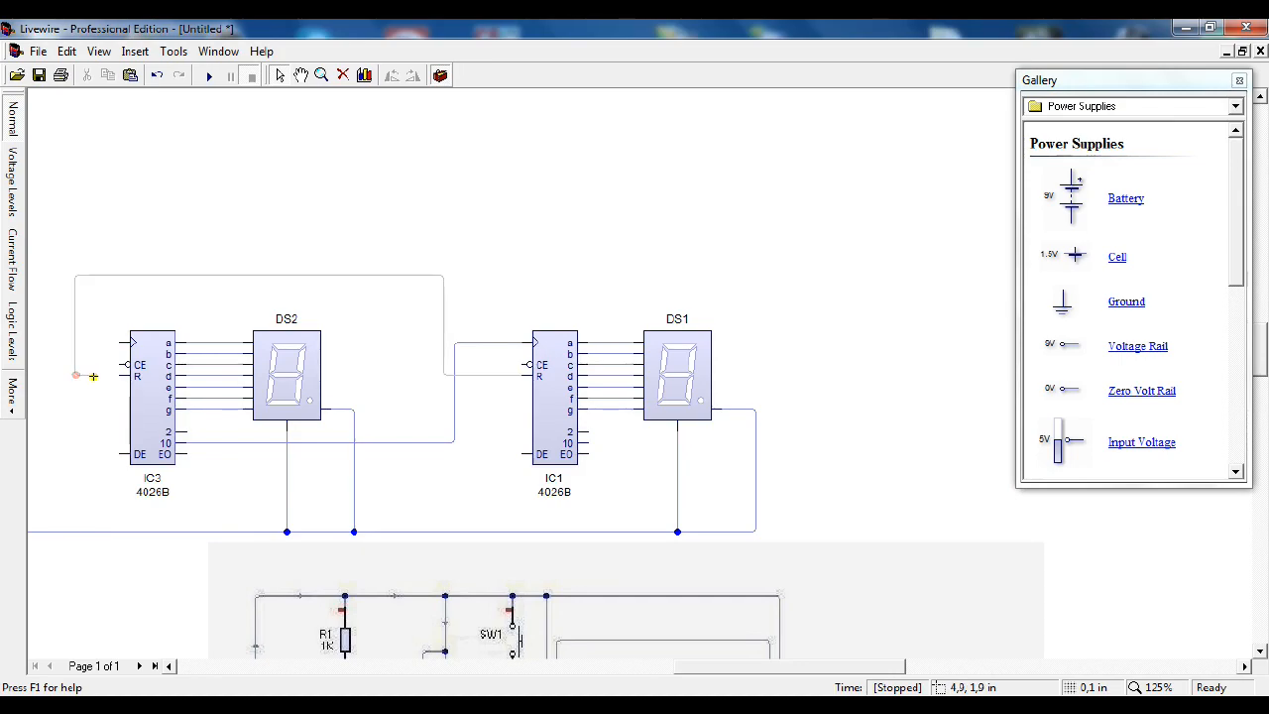
{"action": "left_click", "coordinate": [117, 375]}
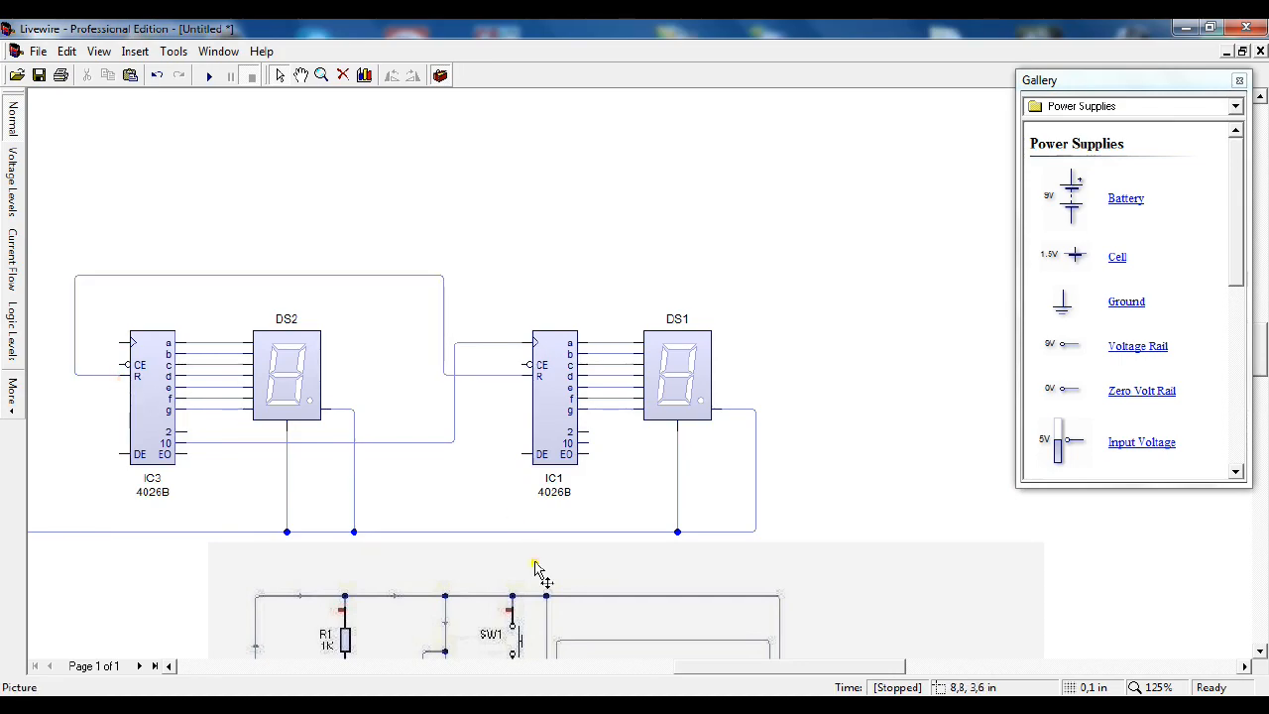
Step: Wire the DE pin of counter IC3 up to the positive supply line at NE555 pins 4 and 8
{"action": "scroll", "coordinate": [787, 575], "scroll_direction": "down", "scroll_amount": 3}
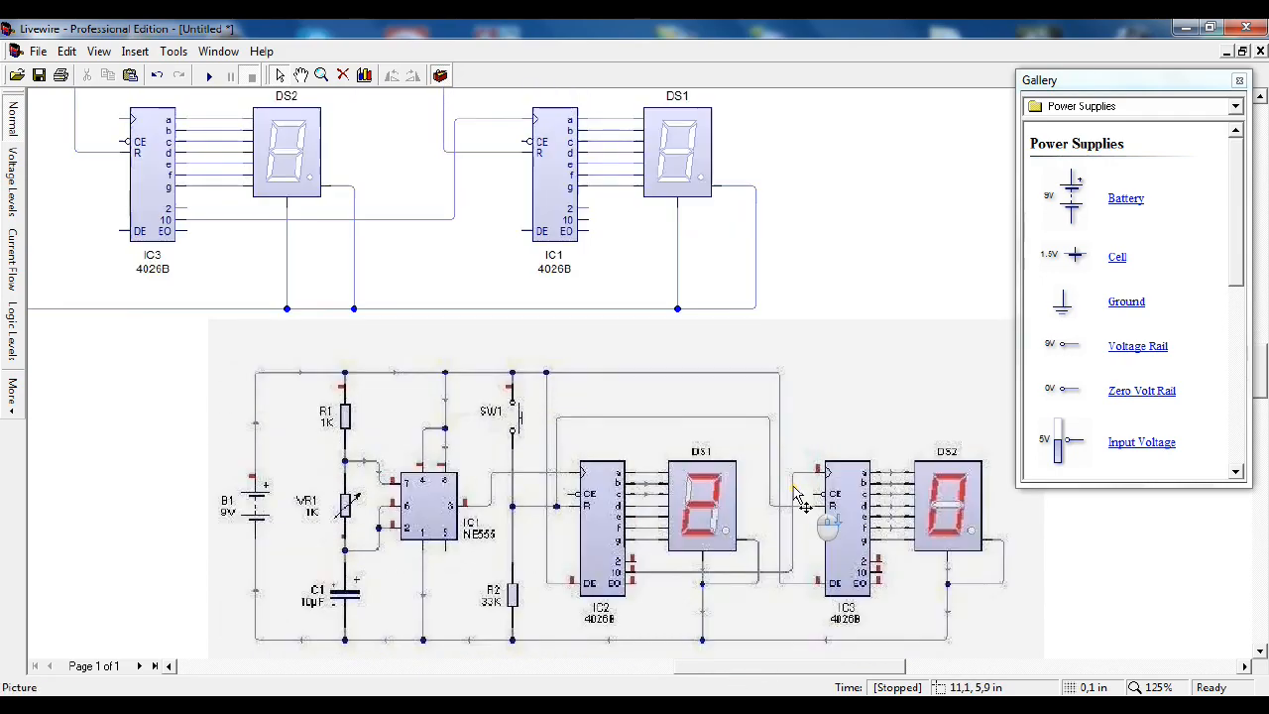
{"action": "left_click", "coordinate": [321, 75]}
{"action": "right_click", "coordinate": [313, 259]}
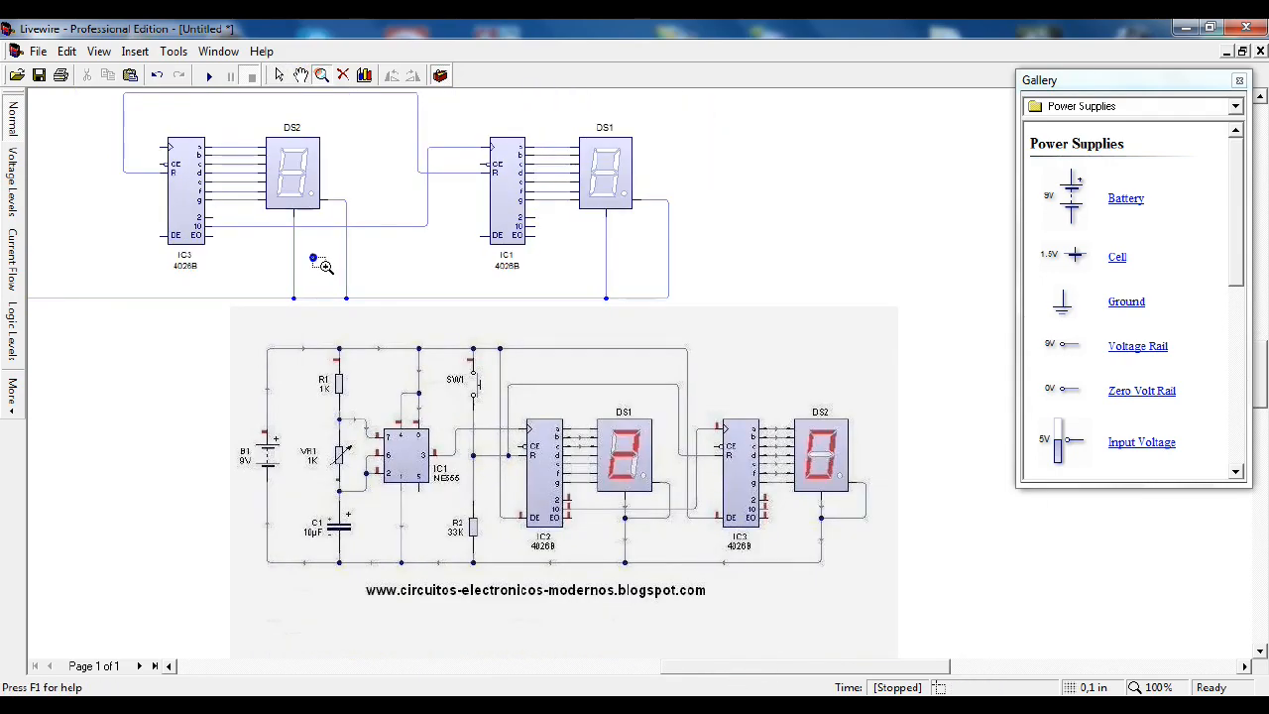
{"action": "left_click_drag", "start_coordinate": [742, 668], "coordinate": [660, 668]}
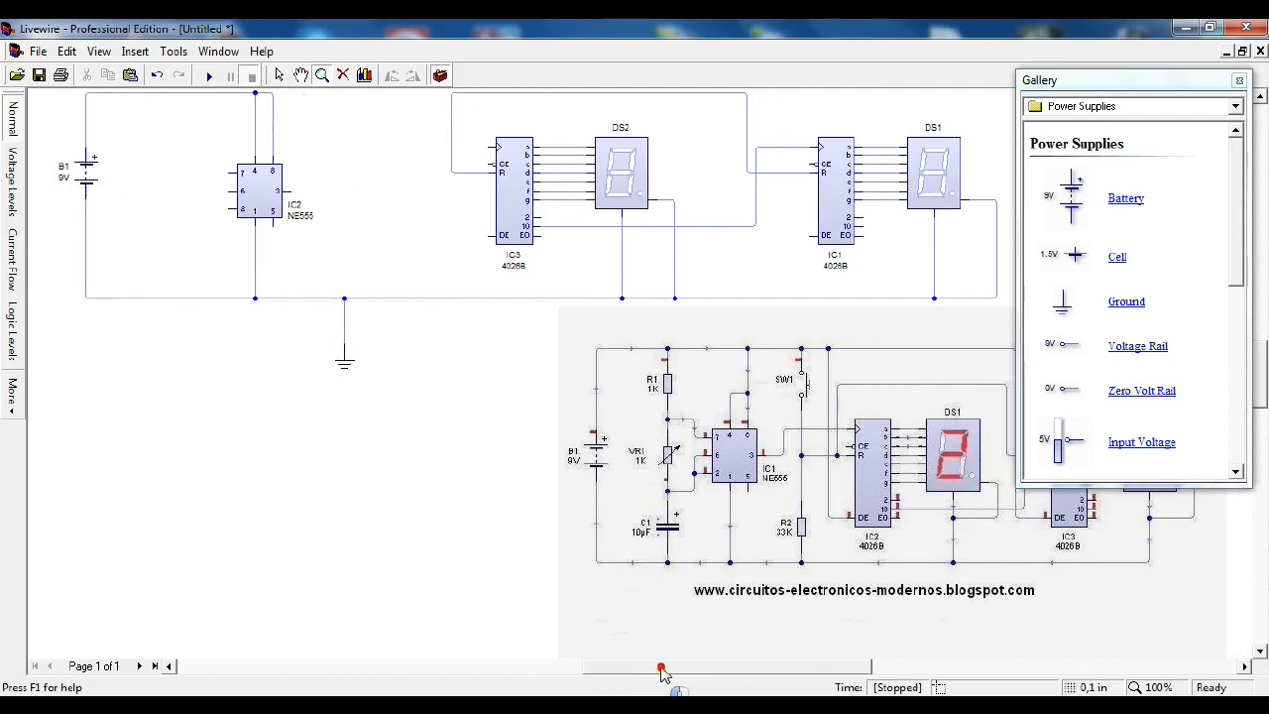
{"action": "scroll", "coordinate": [580, 516], "scroll_direction": "up", "scroll_amount": 3}
{"action": "scroll", "coordinate": [555, 478], "scroll_direction": "down", "scroll_amount": 1}
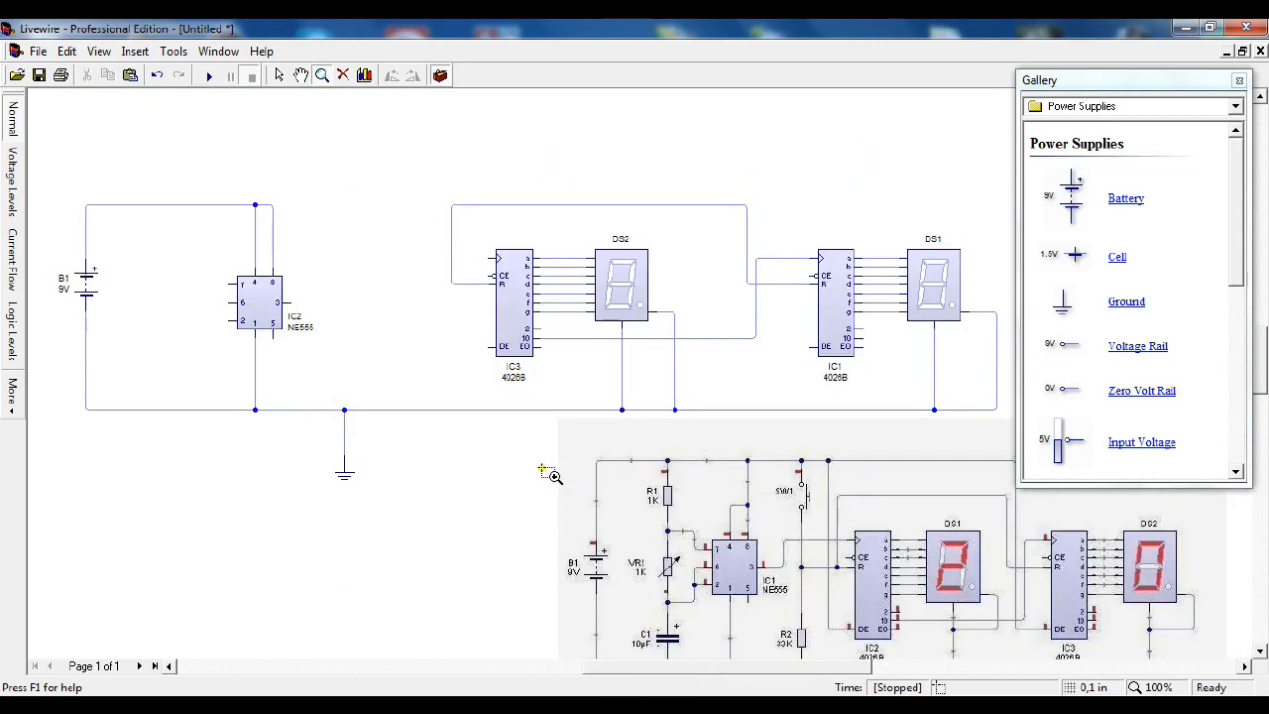
{"action": "left_click_drag", "start_coordinate": [729, 671], "coordinate": [744, 674]}
{"action": "left_click_drag", "start_coordinate": [1264, 362], "coordinate": [1264, 368]}
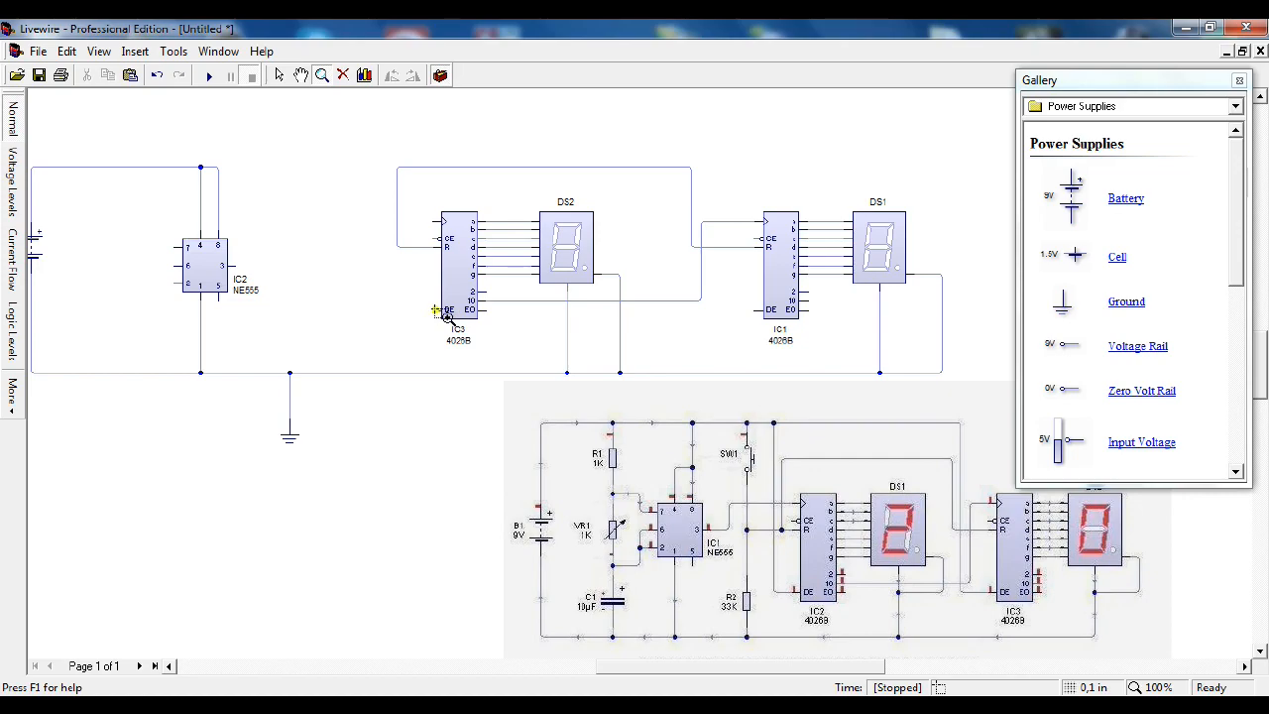
{"action": "left_click", "coordinate": [279, 75]}
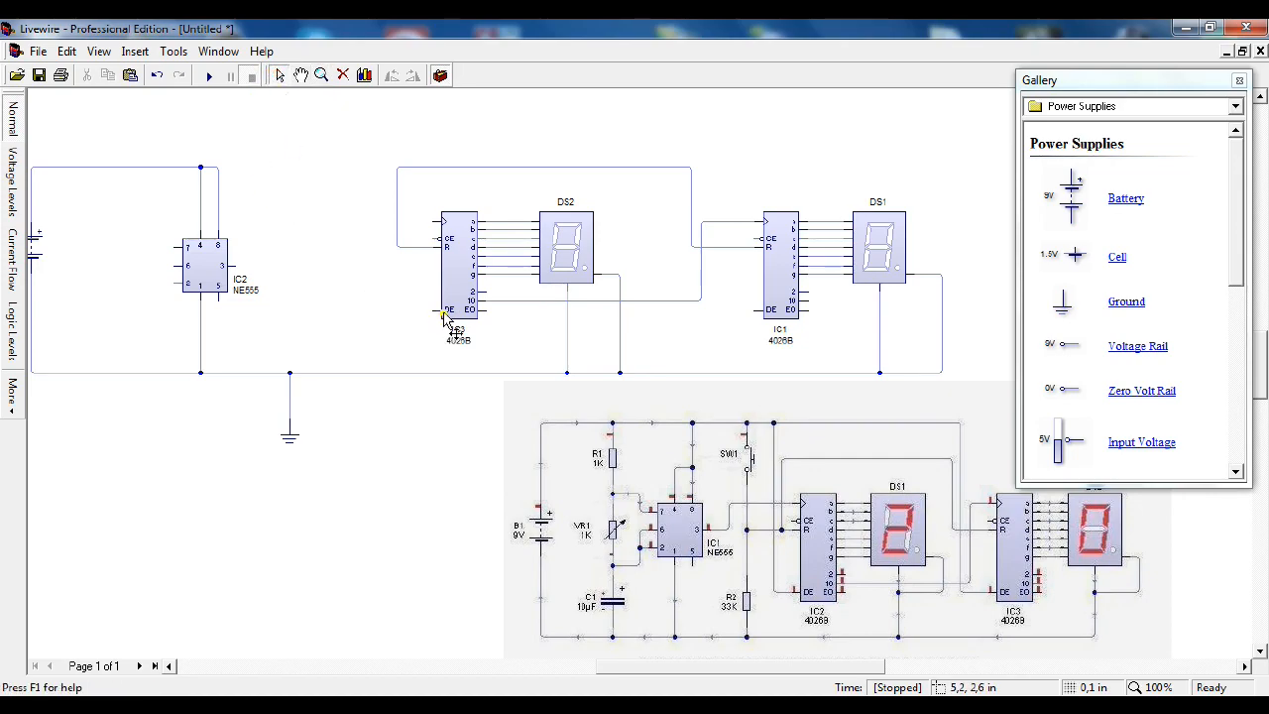
{"action": "left_click_drag", "start_coordinate": [432, 308], "coordinate": [369, 166]}
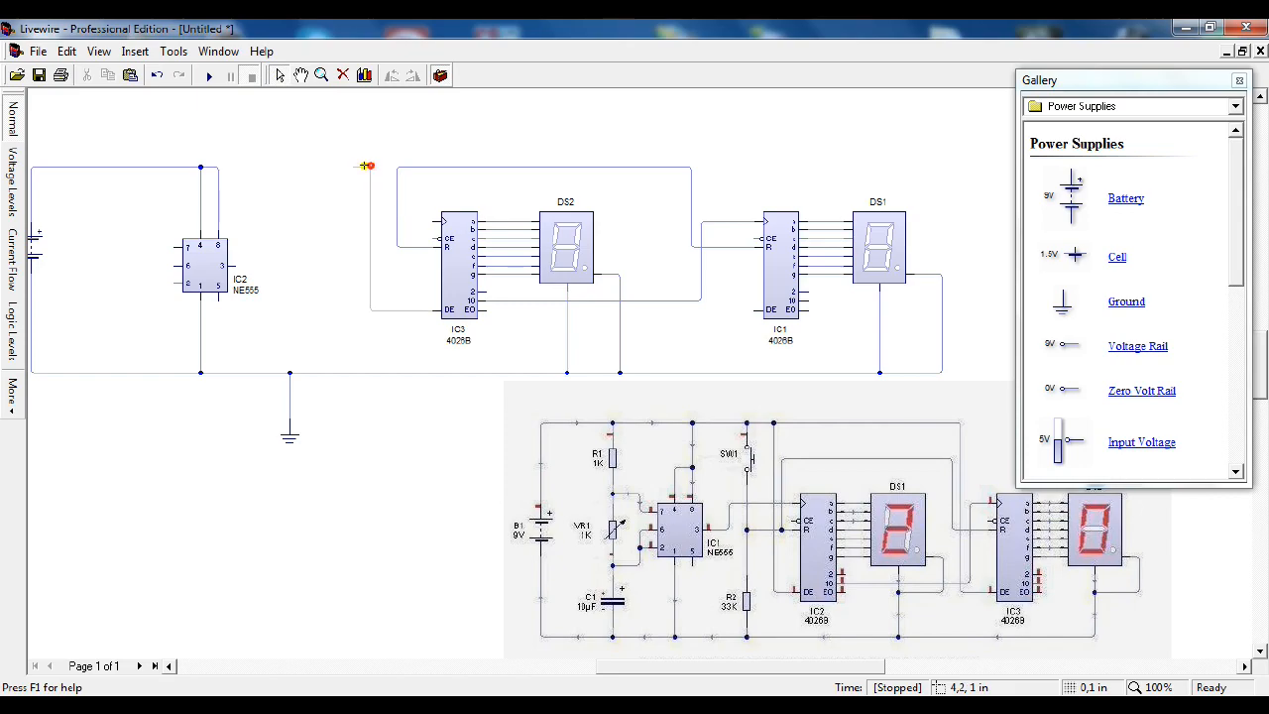
{"action": "left_click", "coordinate": [209, 166]}
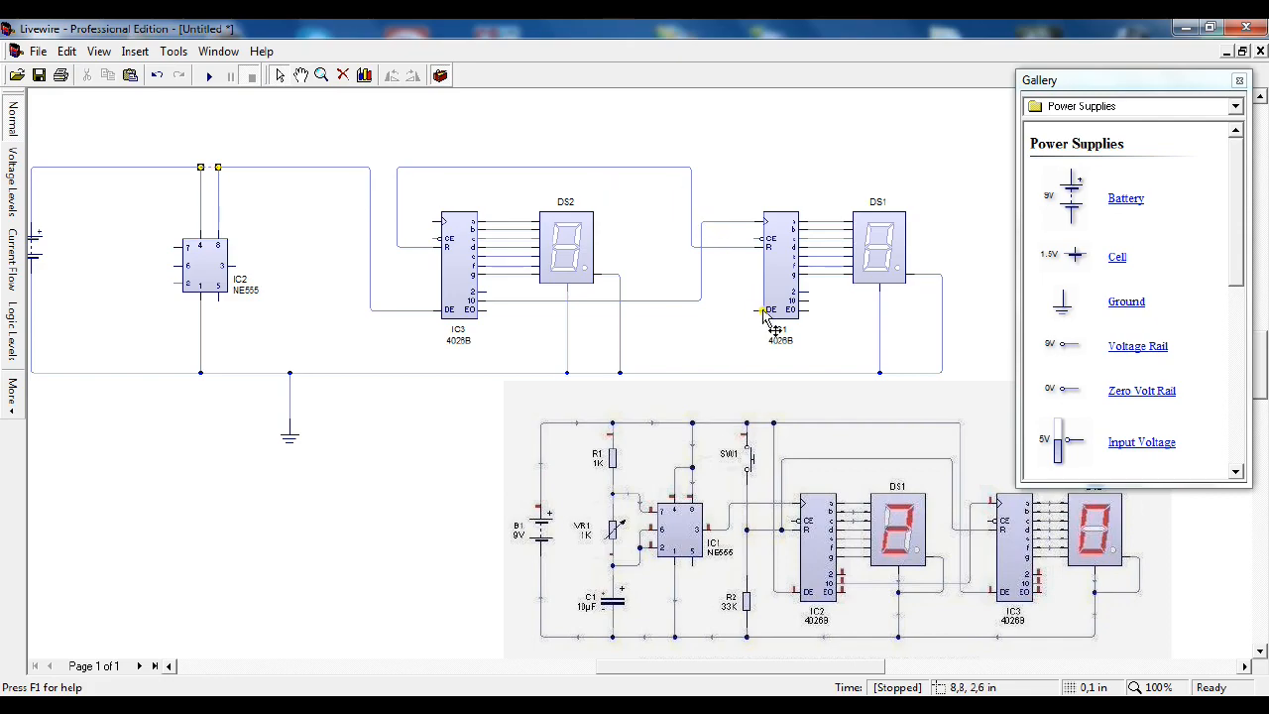
Step: Wire the DE pin of counter IC1 above the reset wire to the positive line's corner left of IC3
{"action": "left_click_drag", "start_coordinate": [752, 310], "coordinate": [713, 304]}
{"action": "left_click_drag", "start_coordinate": [724, 258], "coordinate": [662, 144]}
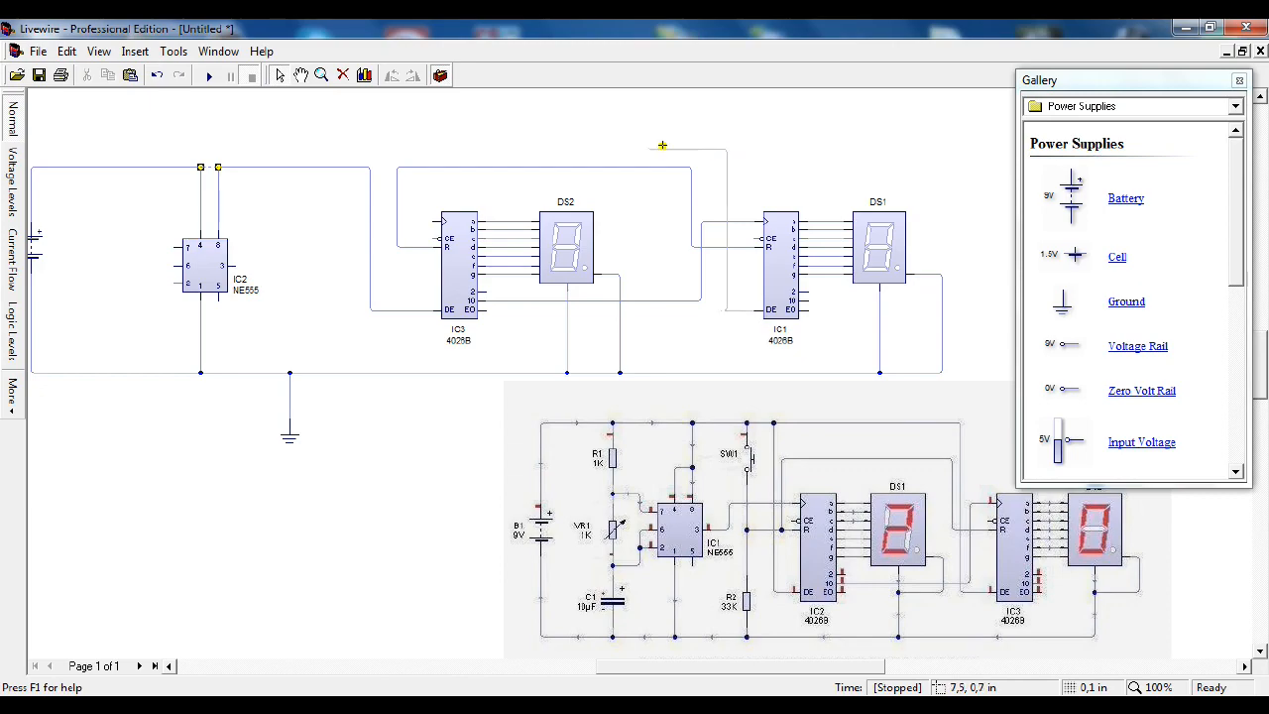
{"action": "left_click_drag", "start_coordinate": [372, 144], "coordinate": [368, 167]}
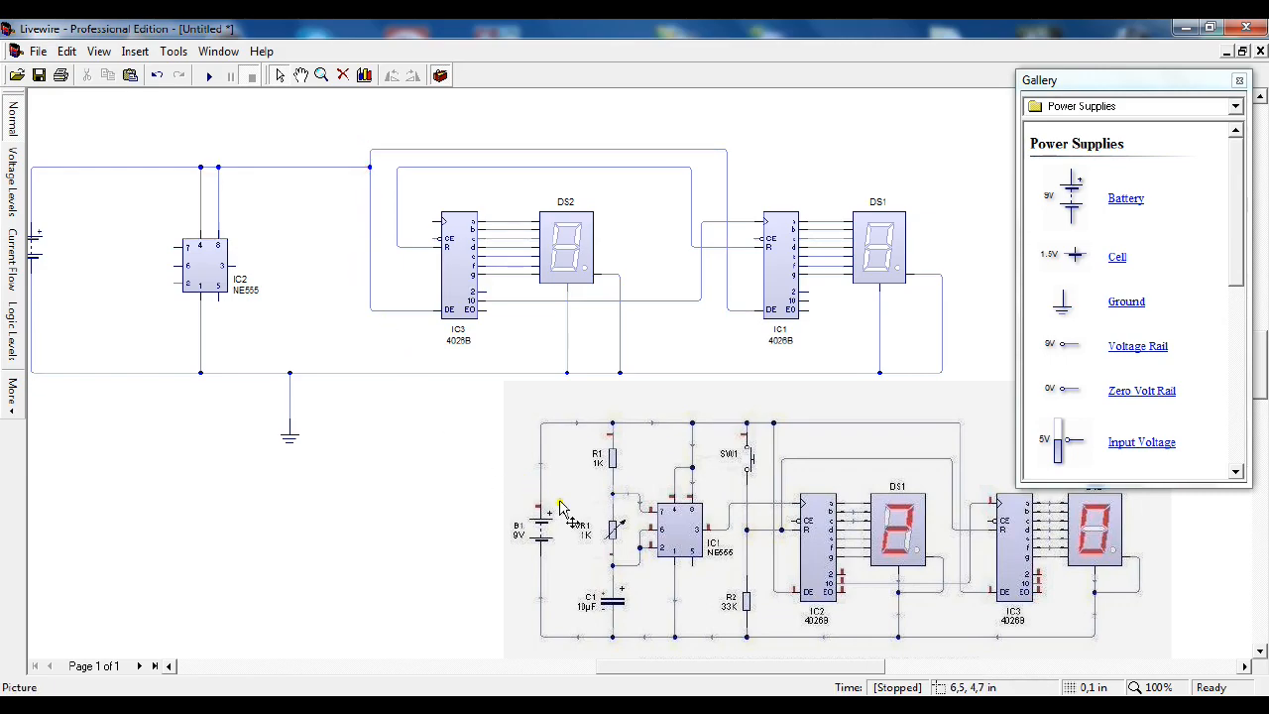
Step: Add a Push-to-Make switch left of IC3, rotate it anti-clockwise and wire it between the positive line and the counters' reset wire
{"action": "left_click", "coordinate": [1234, 106]}
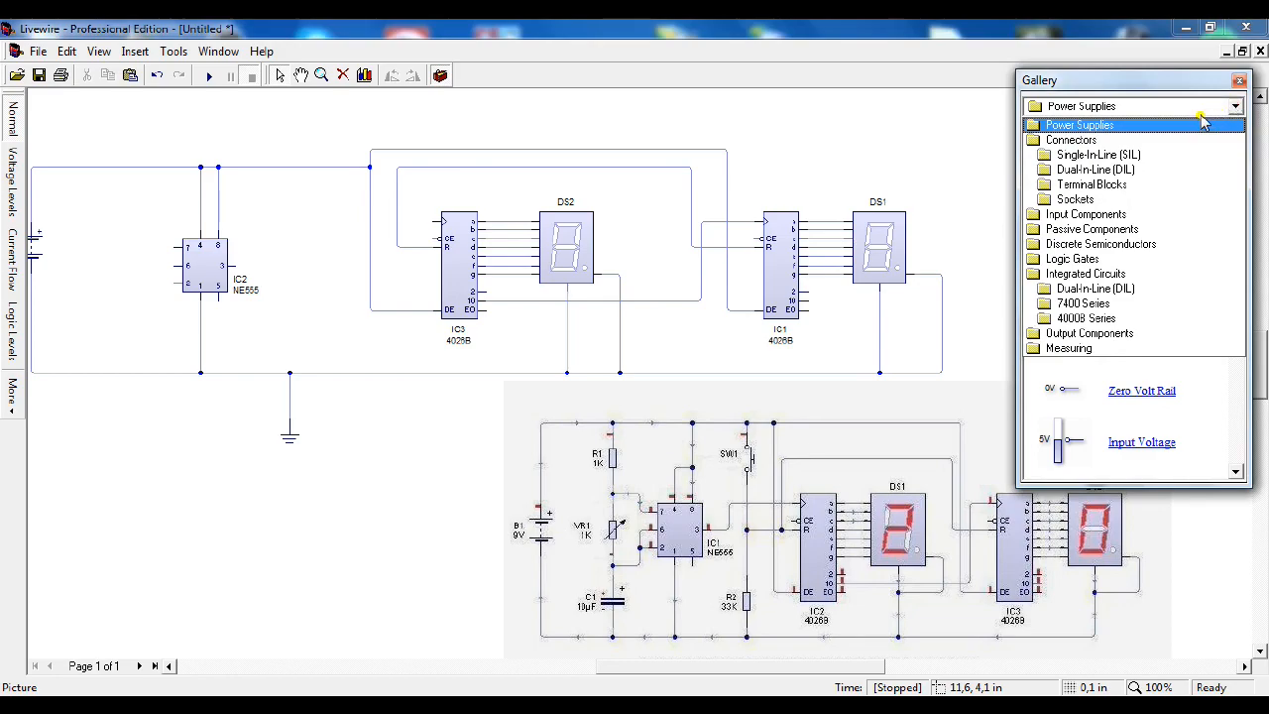
{"action": "left_click", "coordinate": [1120, 214]}
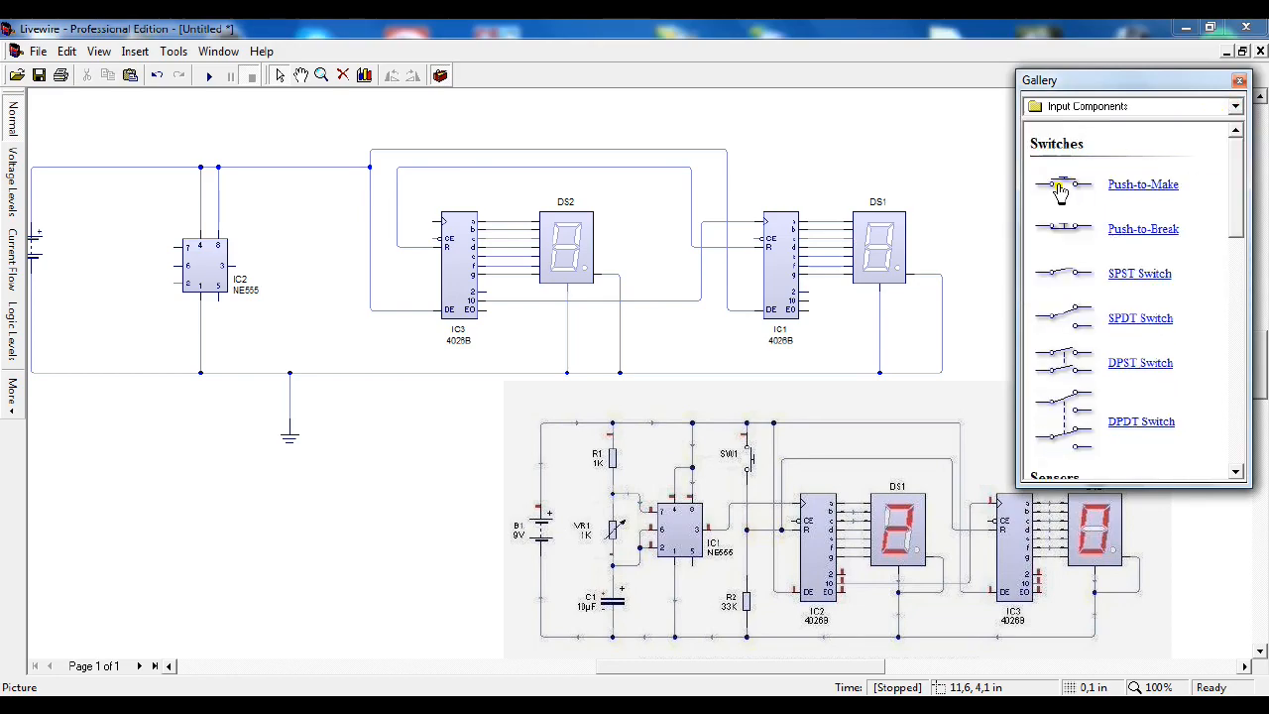
{"action": "left_click_drag", "start_coordinate": [1061, 184], "coordinate": [333, 205]}
{"action": "right_click", "coordinate": [335, 205]}
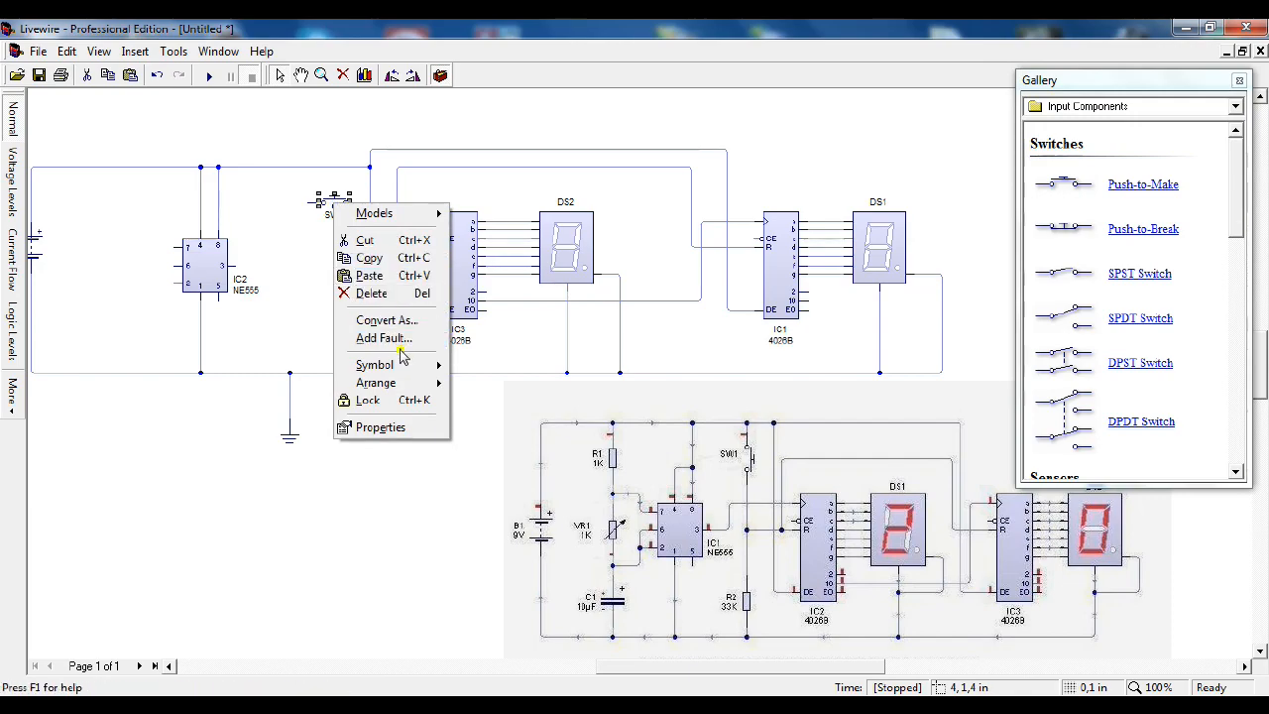
{"action": "mouse_move", "coordinate": [398, 381]}
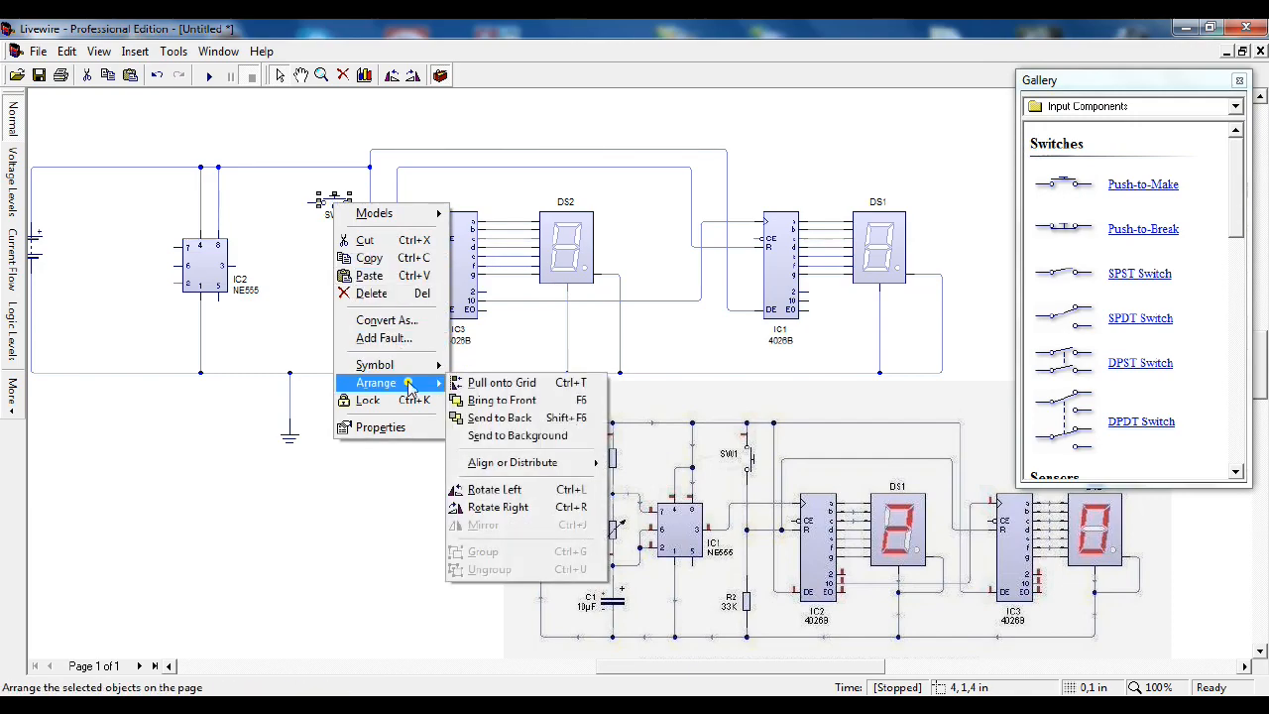
{"action": "left_click", "coordinate": [495, 488]}
{"action": "left_click", "coordinate": [332, 261]}
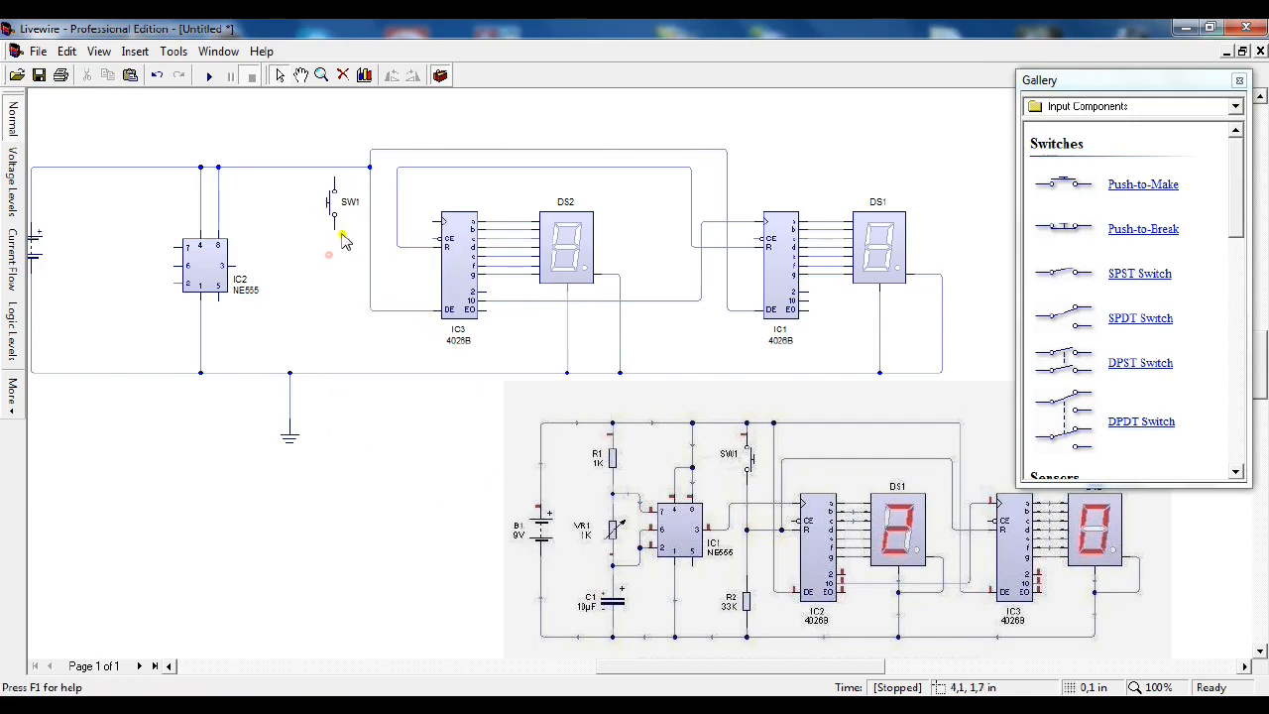
{"action": "left_click_drag", "start_coordinate": [332, 175], "coordinate": [334, 166]}
{"action": "mouse_move", "coordinate": [335, 236]}
{"action": "left_mouse_down"}
{"action": "mouse_move", "coordinate": [352, 259]}
{"action": "mouse_move", "coordinate": [397, 247]}
{"action": "left_mouse_up"}
Step: Place a resistor on the ground line below SW1 and wire its upper end to the reset wire
{"action": "left_click", "coordinate": [1135, 108]}
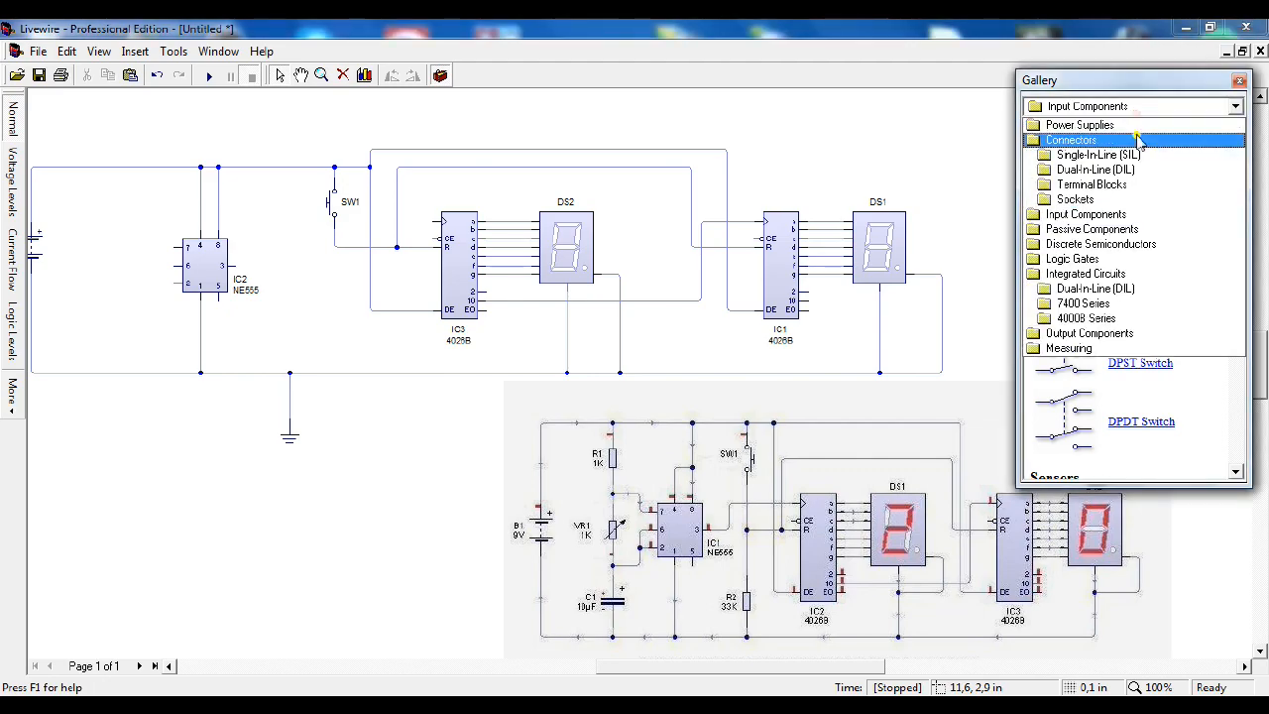
{"action": "left_click", "coordinate": [1125, 229]}
{"action": "left_click_drag", "start_coordinate": [1069, 198], "coordinate": [339, 373]}
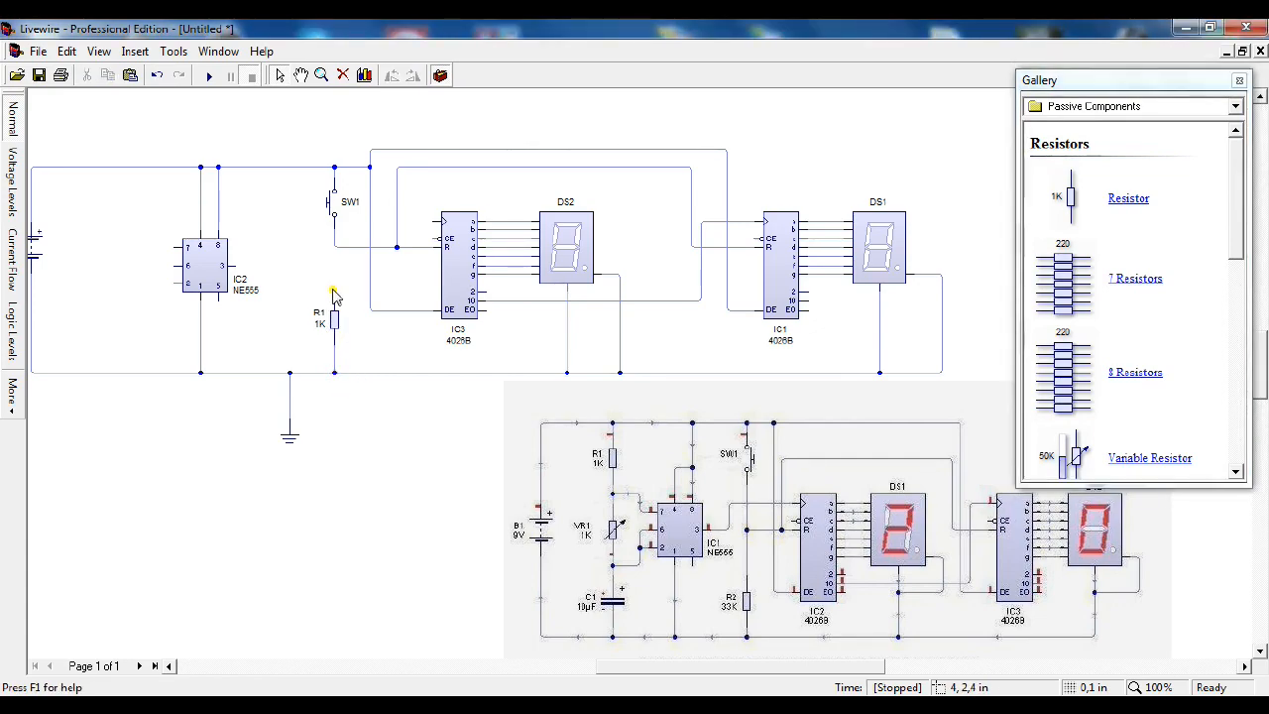
{"action": "left_click_drag", "start_coordinate": [334, 296], "coordinate": [336, 249]}
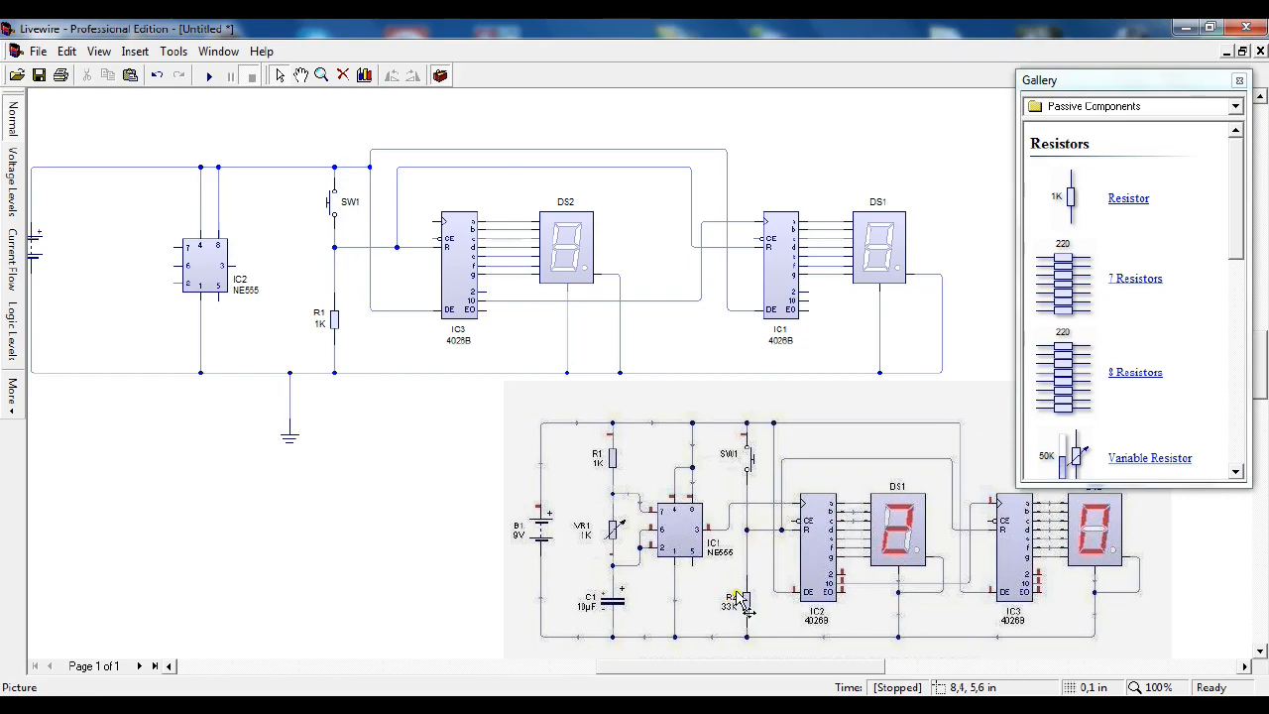
Step: Set the value of resistor R1 below the switch to 33 K
{"action": "double_click", "coordinate": [335, 322]}
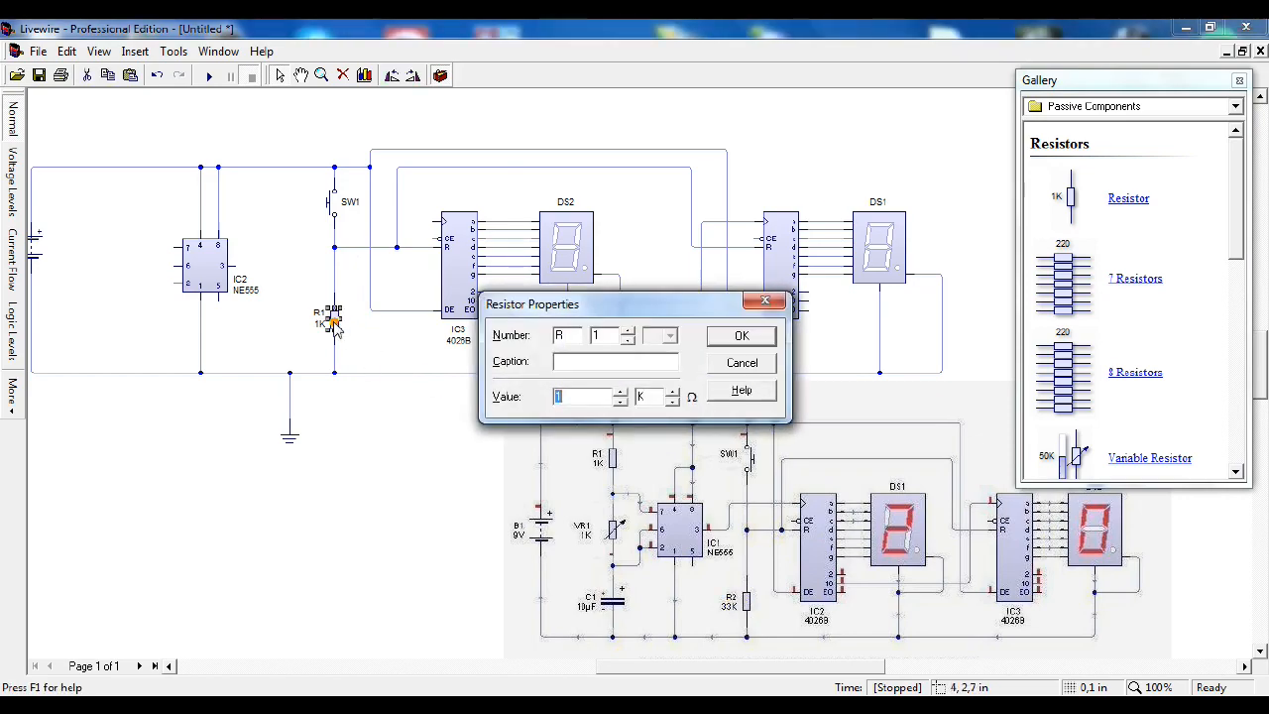
{"action": "double_click", "coordinate": [570, 396]}
{"action": "type", "text": "33"}
{"action": "key", "text": "Return"}
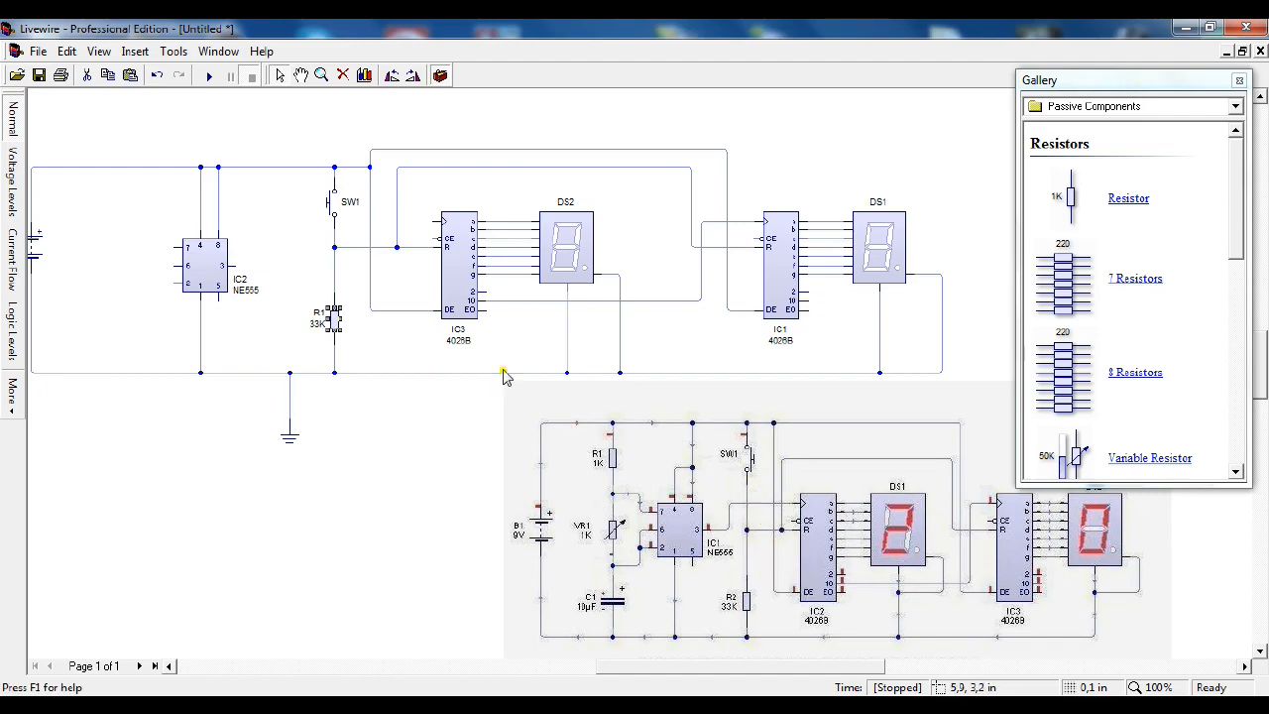
Step: Wire the clock input of counter IC3 to output pin 3 of the NE555
{"action": "left_click_drag", "start_coordinate": [435, 221], "coordinate": [414, 242]}
{"action": "left_click", "coordinate": [291, 345]}
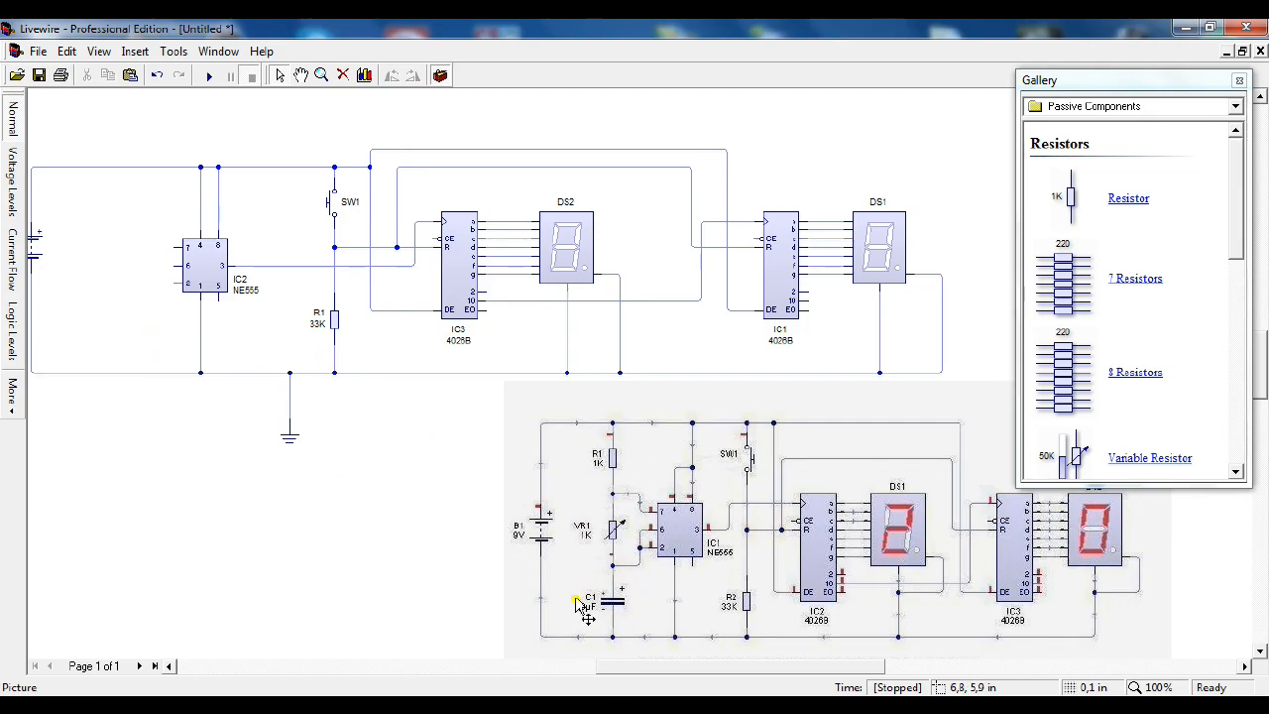
Step: Place a resistor between the positive line and pin 7 of the NE555, and a variable resistor directly below it
{"action": "mouse_move", "coordinate": [1087, 201]}
{"action": "left_mouse_down"}
{"action": "mouse_move", "coordinate": [129, 213]}
{"action": "mouse_move", "coordinate": [120, 167]}
{"action": "left_mouse_up"}
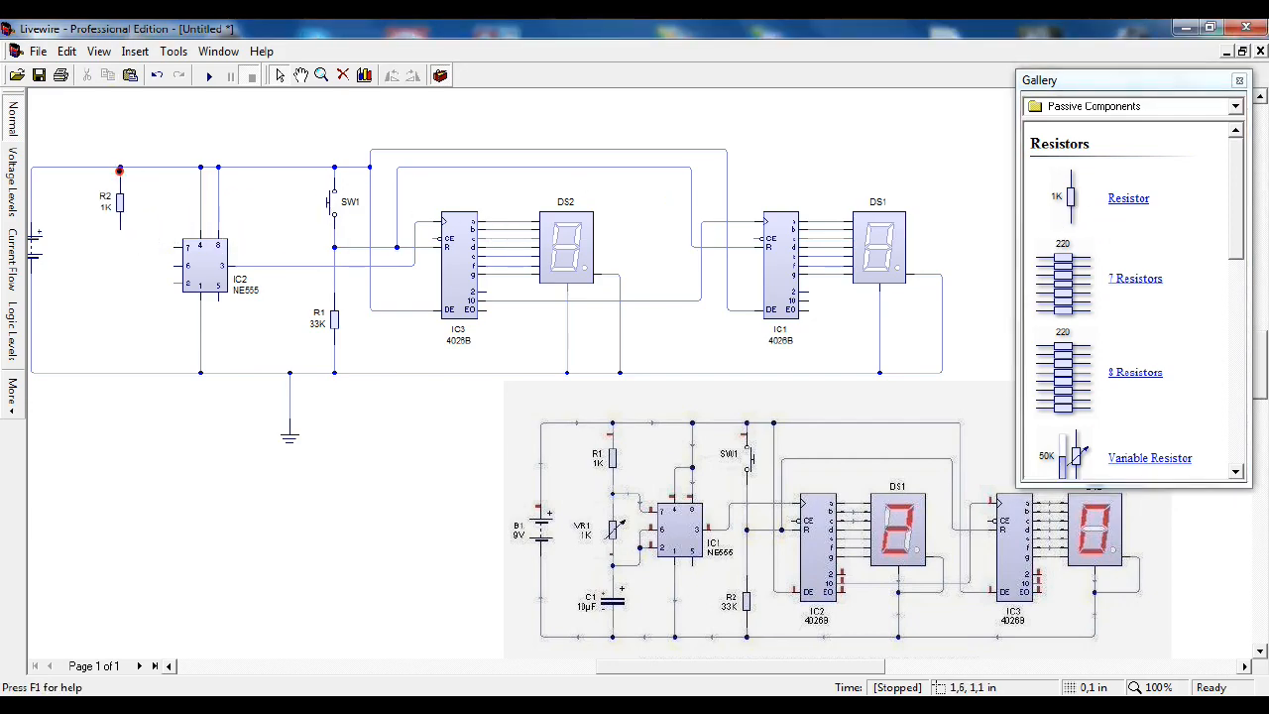
{"action": "left_click_drag", "start_coordinate": [184, 247], "coordinate": [119, 233]}
{"action": "left_click", "coordinate": [1090, 462]}
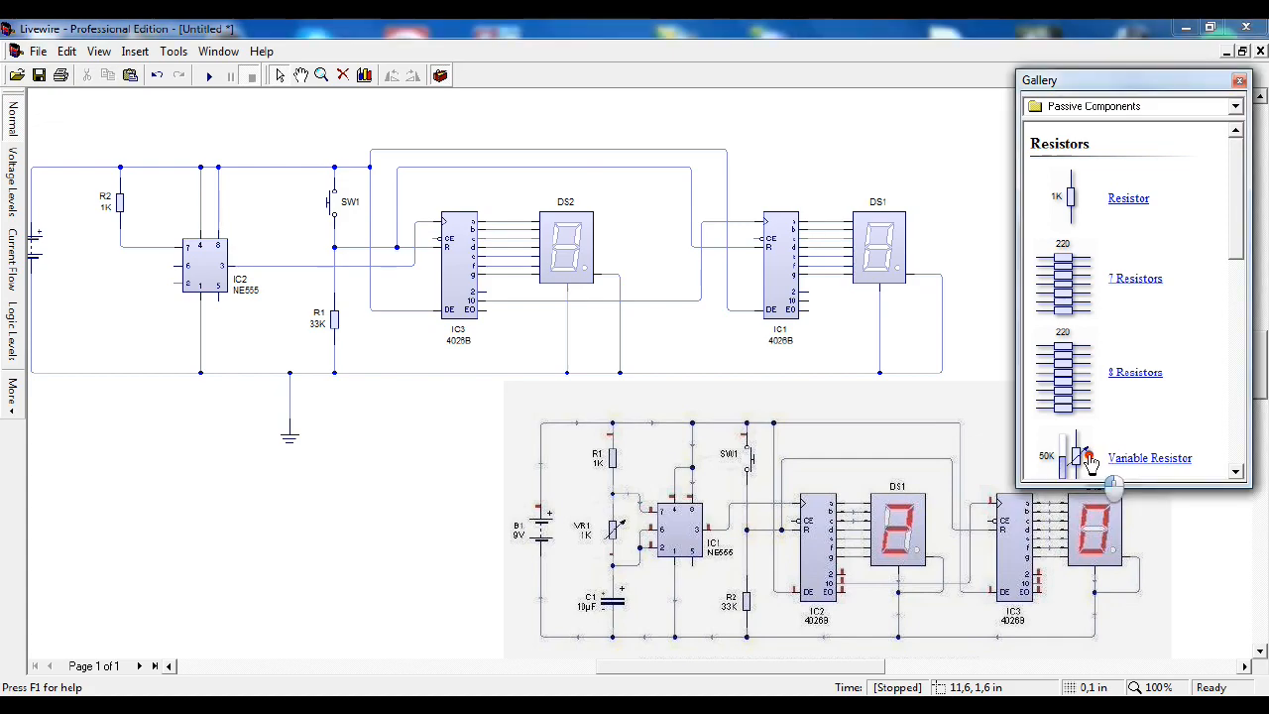
{"action": "mouse_move", "coordinate": [1090, 462]}
{"action": "left_mouse_down"}
{"action": "mouse_move", "coordinate": [1080, 457]}
{"action": "mouse_move", "coordinate": [1097, 478]}
{"action": "mouse_move", "coordinate": [163, 406]}
{"action": "mouse_move", "coordinate": [111, 301]}
{"action": "mouse_move", "coordinate": [120, 247]}
{"action": "left_mouse_up"}
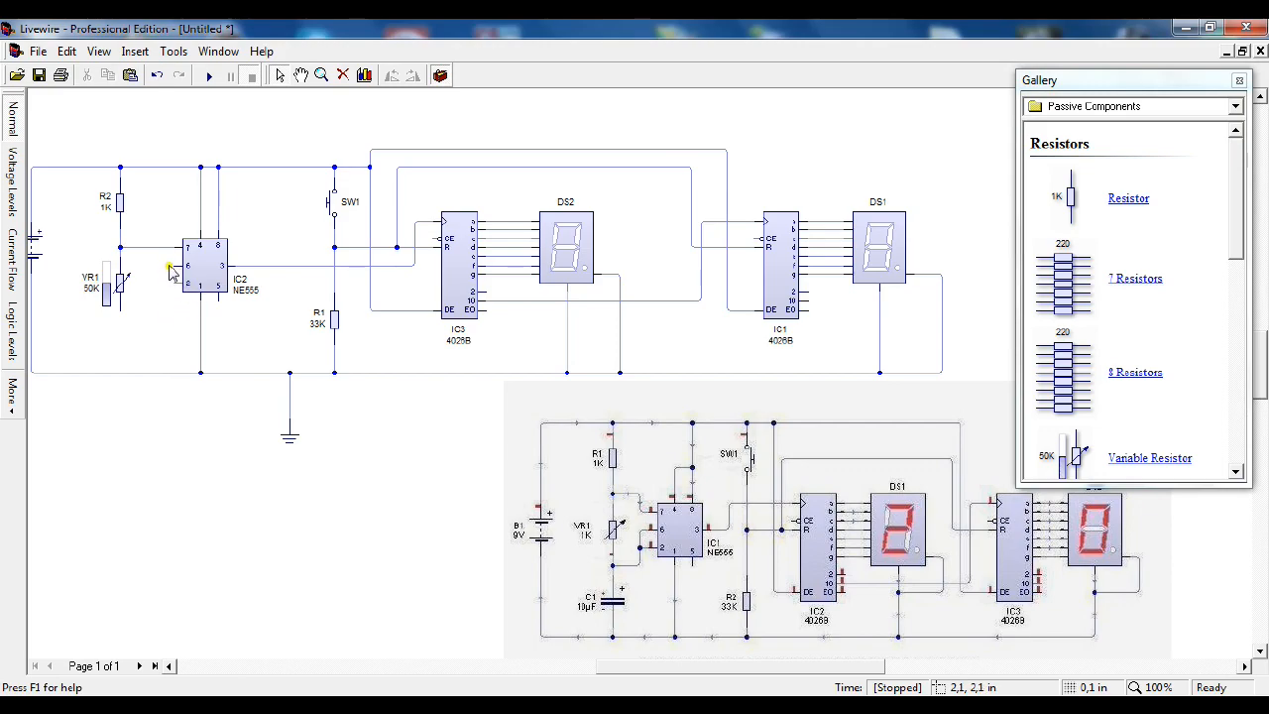
Step: Wire pins 6 and 2 of the NE555 to the lower end of the variable resistor
{"action": "mouse_move", "coordinate": [174, 265]}
{"action": "left_mouse_down"}
{"action": "mouse_move", "coordinate": [155, 263]}
{"action": "mouse_move", "coordinate": [146, 319]}
{"action": "mouse_move", "coordinate": [120, 321]}
{"action": "left_mouse_up"}
{"action": "left_click_drag", "start_coordinate": [173, 281], "coordinate": [159, 286]}
{"action": "left_click", "coordinate": [149, 288]}
Step: Lower the slider of variable resistor VR1 slightly and set its value to 1 K
{"action": "left_click_drag", "start_coordinate": [109, 302], "coordinate": [108, 287]}
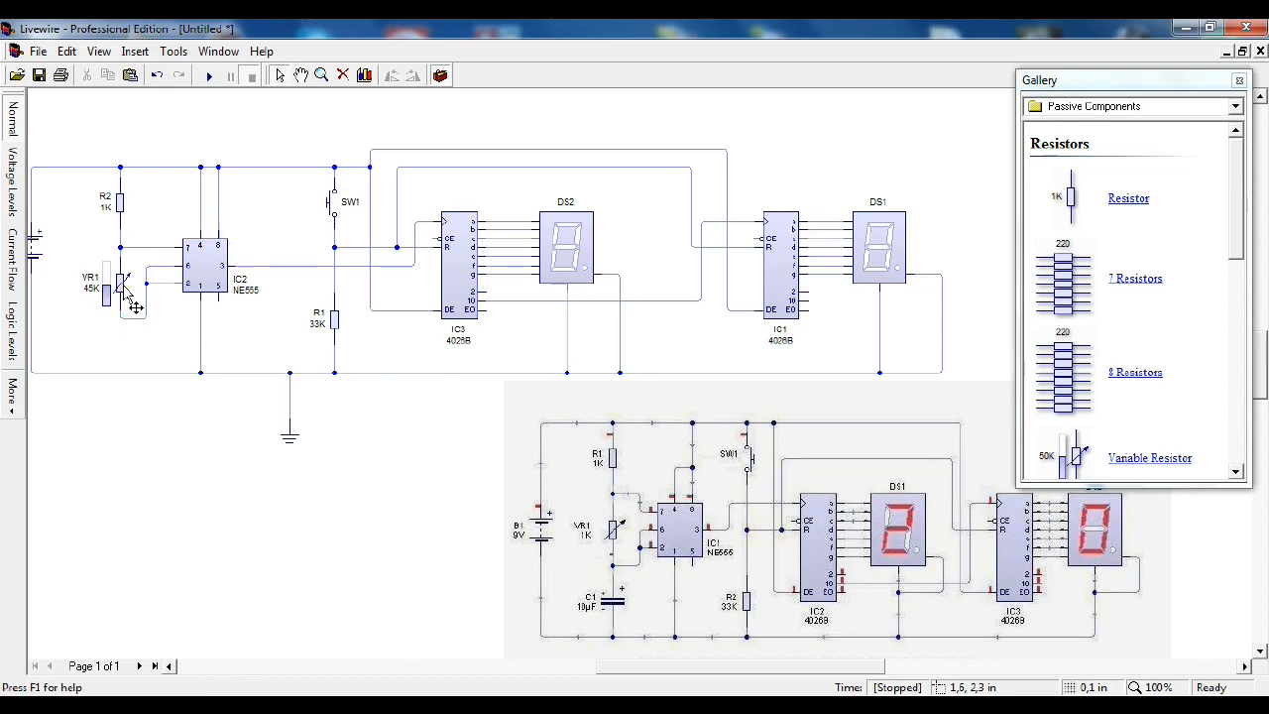
{"action": "double_click", "coordinate": [123, 291]}
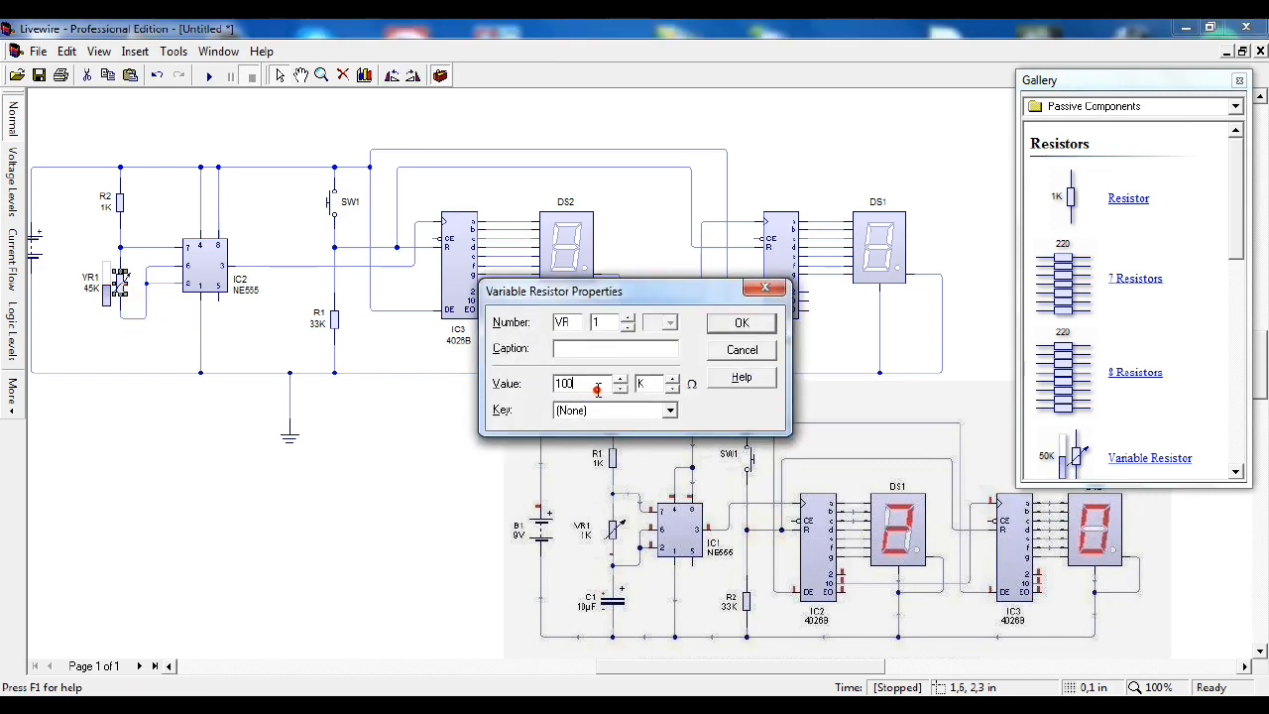
{"action": "key", "text": "Return"}
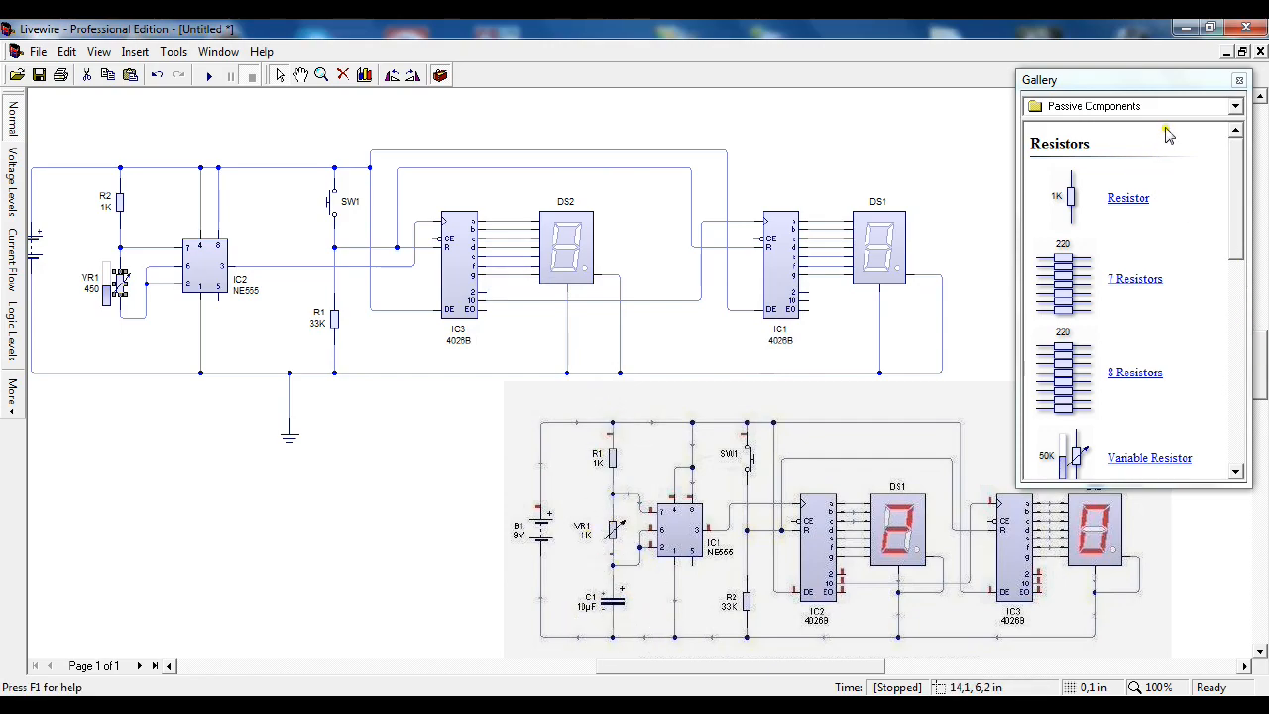
Step: Place an electrolytic capacitor between the lower end of VR1 and the ground line and set its value to 10 µF
{"action": "scroll", "coordinate": [1150, 256], "scroll_direction": "down", "scroll_amount": 4}
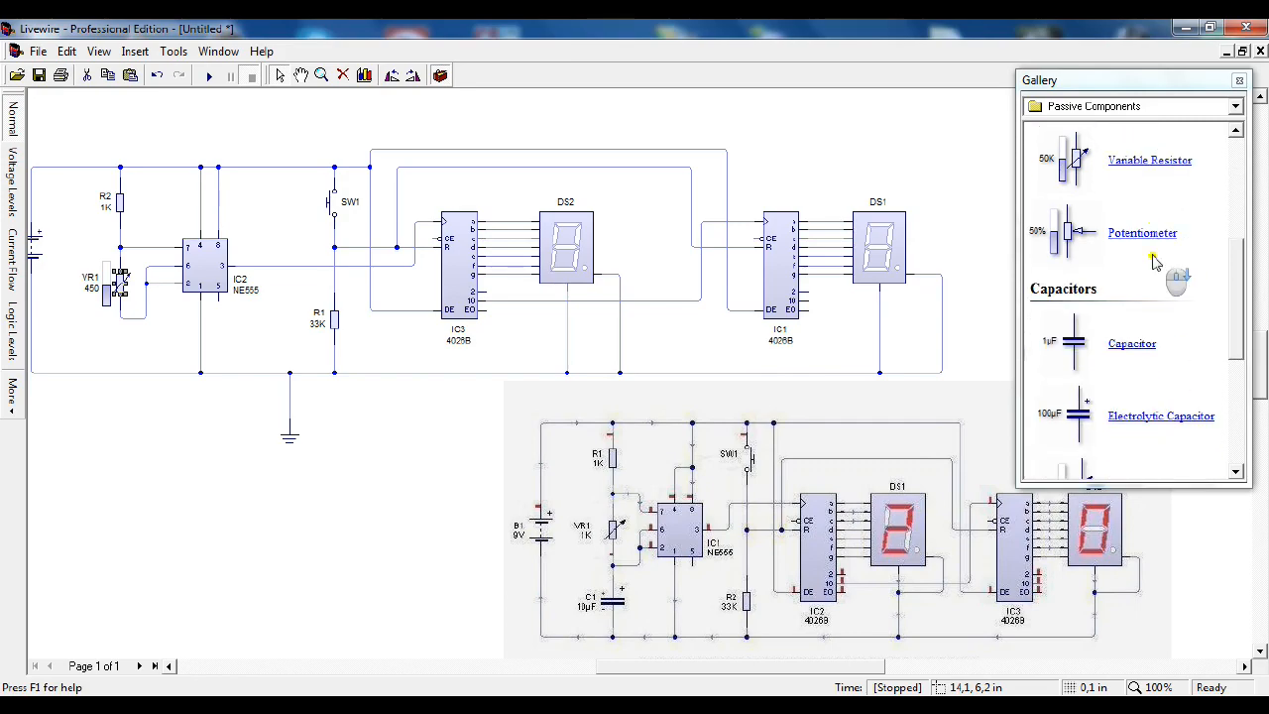
{"action": "scroll", "coordinate": [1153, 259], "scroll_direction": "down", "scroll_amount": 1}
{"action": "left_click_drag", "start_coordinate": [96, 365], "coordinate": [119, 349]}
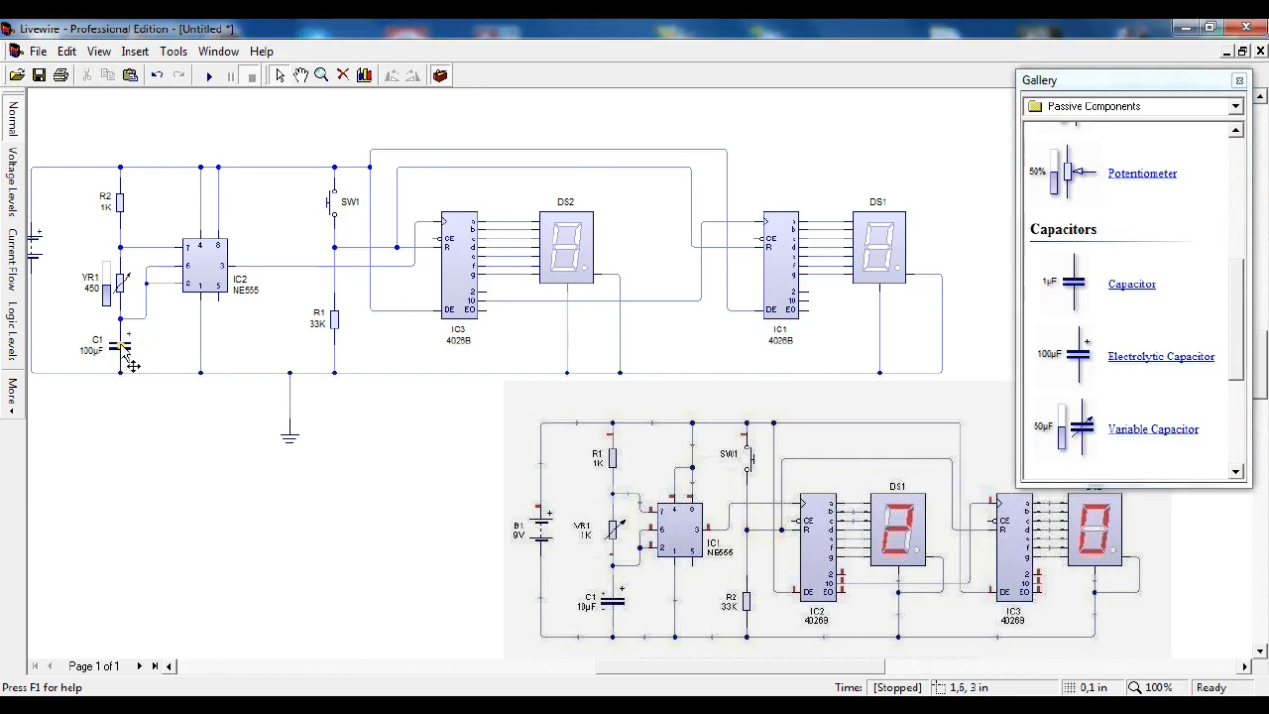
{"action": "double_click", "coordinate": [125, 355]}
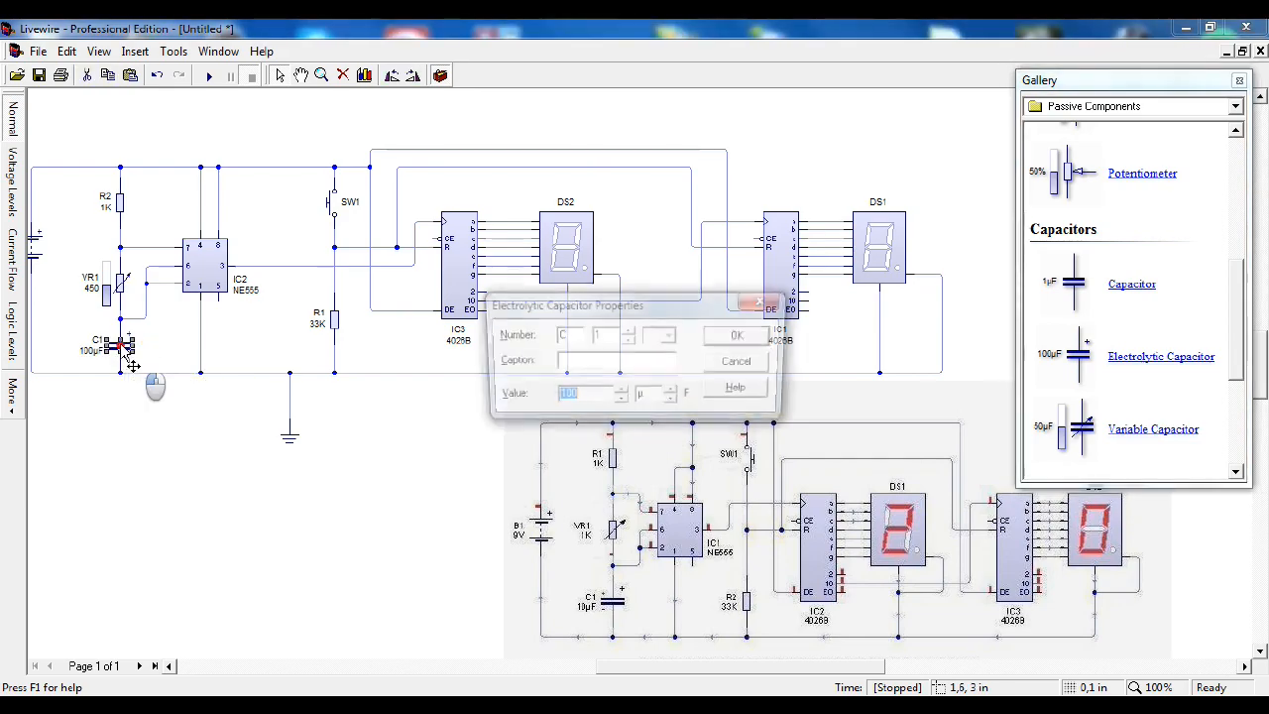
{"action": "type", "text": "10"}
{"action": "key", "text": "Return"}
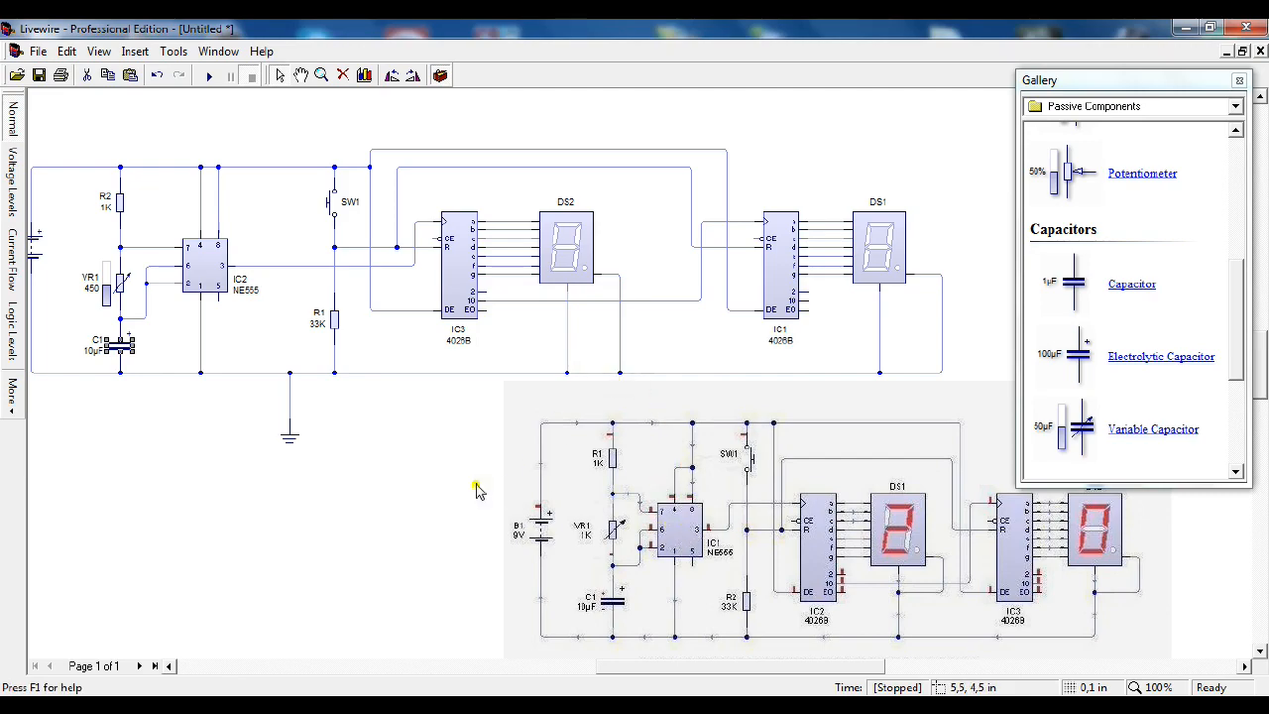
Step: Run the simulation, test the reset switch SW1 while the displays count, and stop the simulation
{"action": "left_click", "coordinate": [209, 76]}
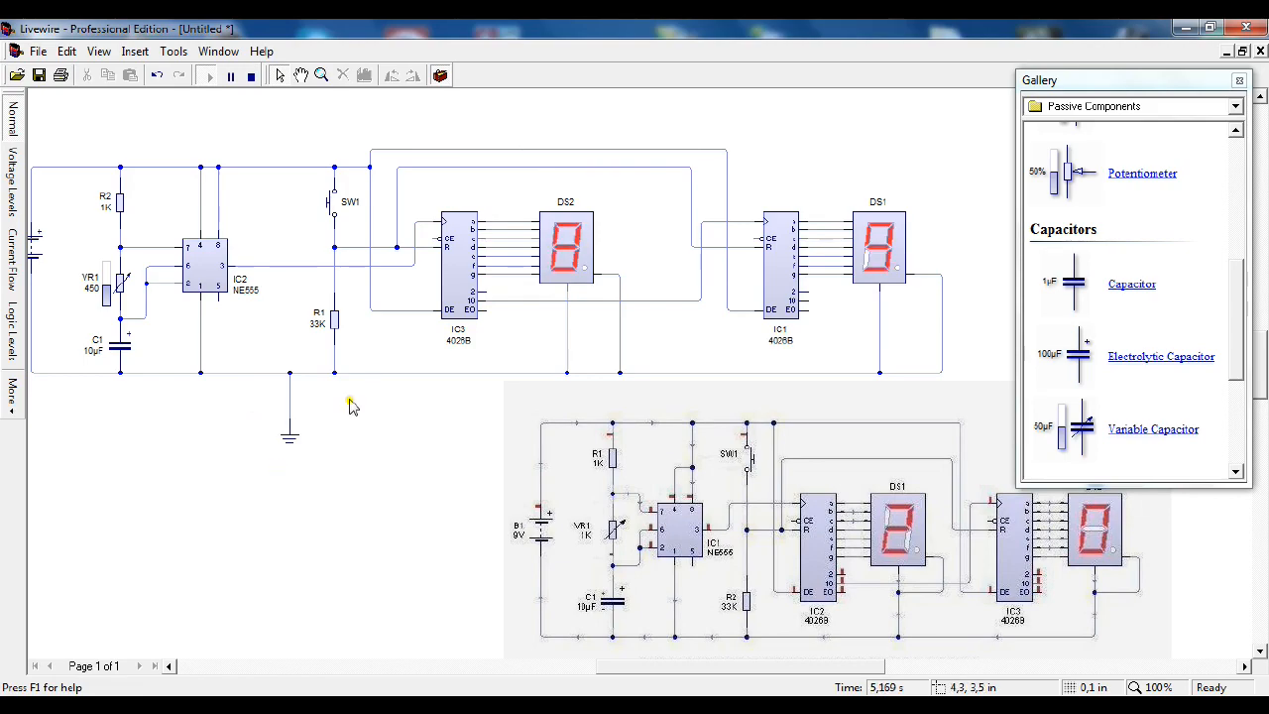
{"action": "left_click", "coordinate": [334, 203]}
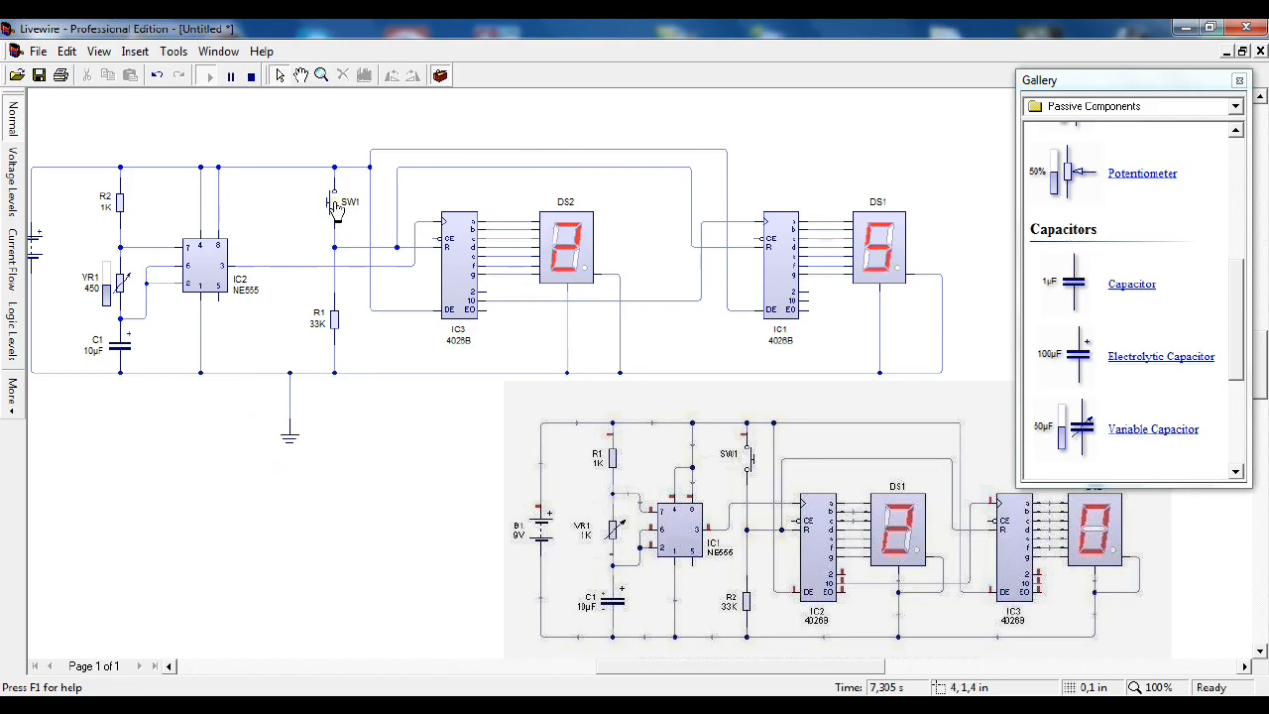
{"action": "left_click", "coordinate": [250, 75]}
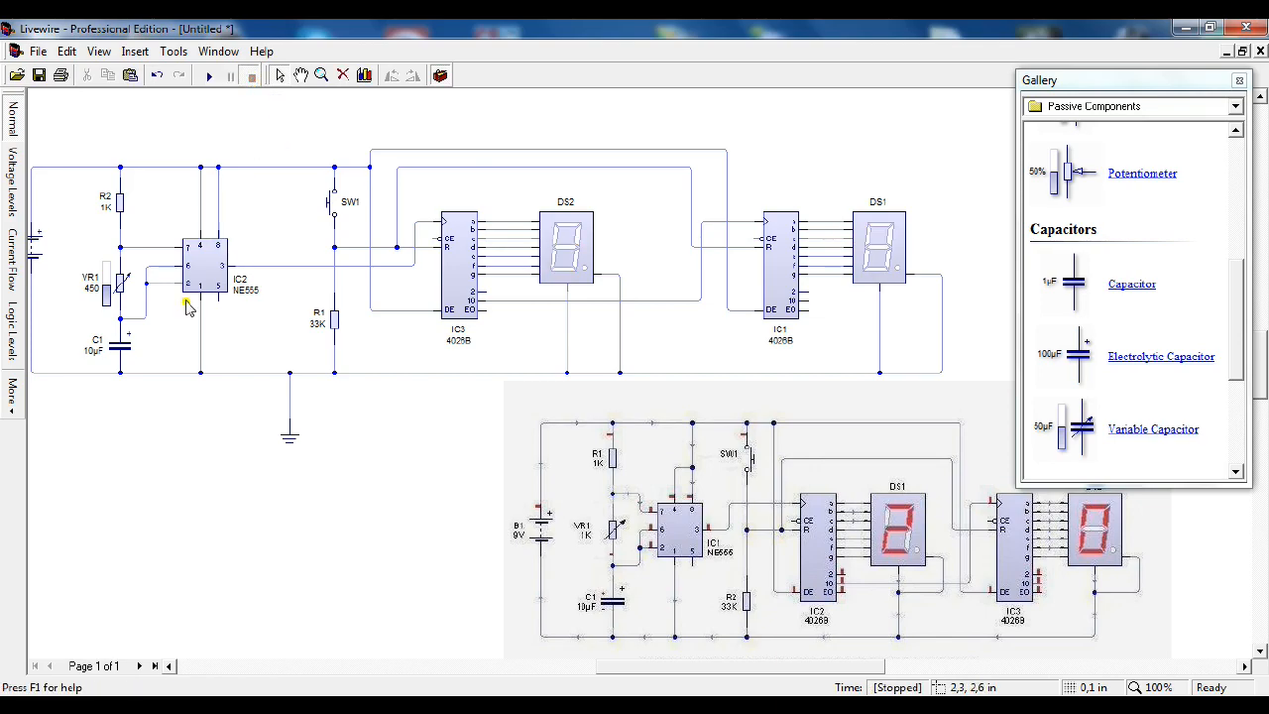
Step: Set capacitor C1 to 100 µF and run the simulation
{"action": "double_click", "coordinate": [122, 357]}
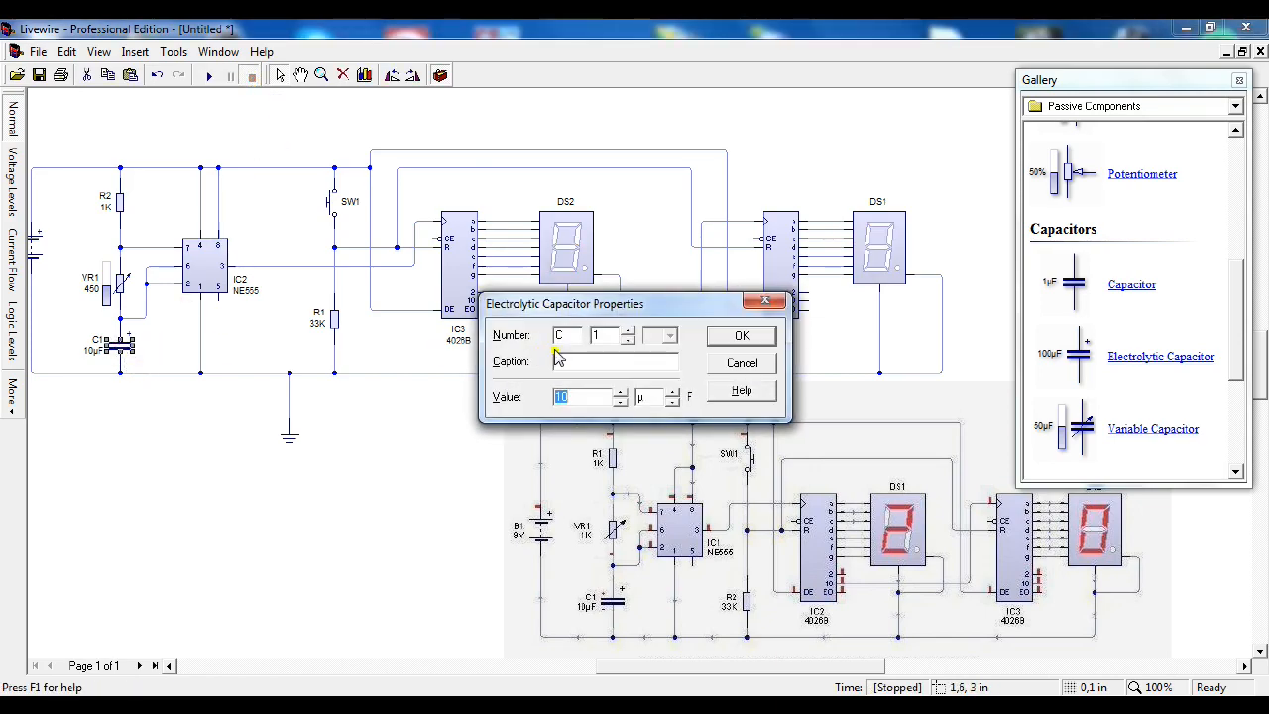
{"action": "key", "text": "Return"}
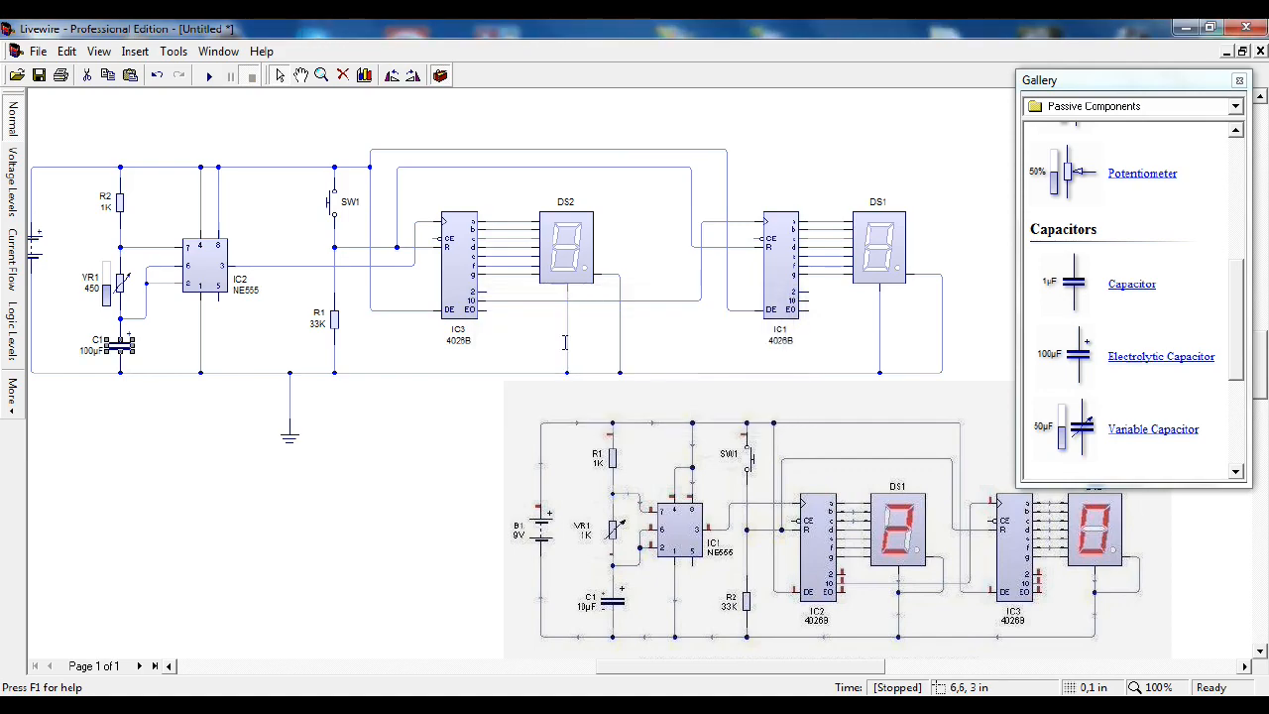
{"action": "left_click", "coordinate": [209, 77]}
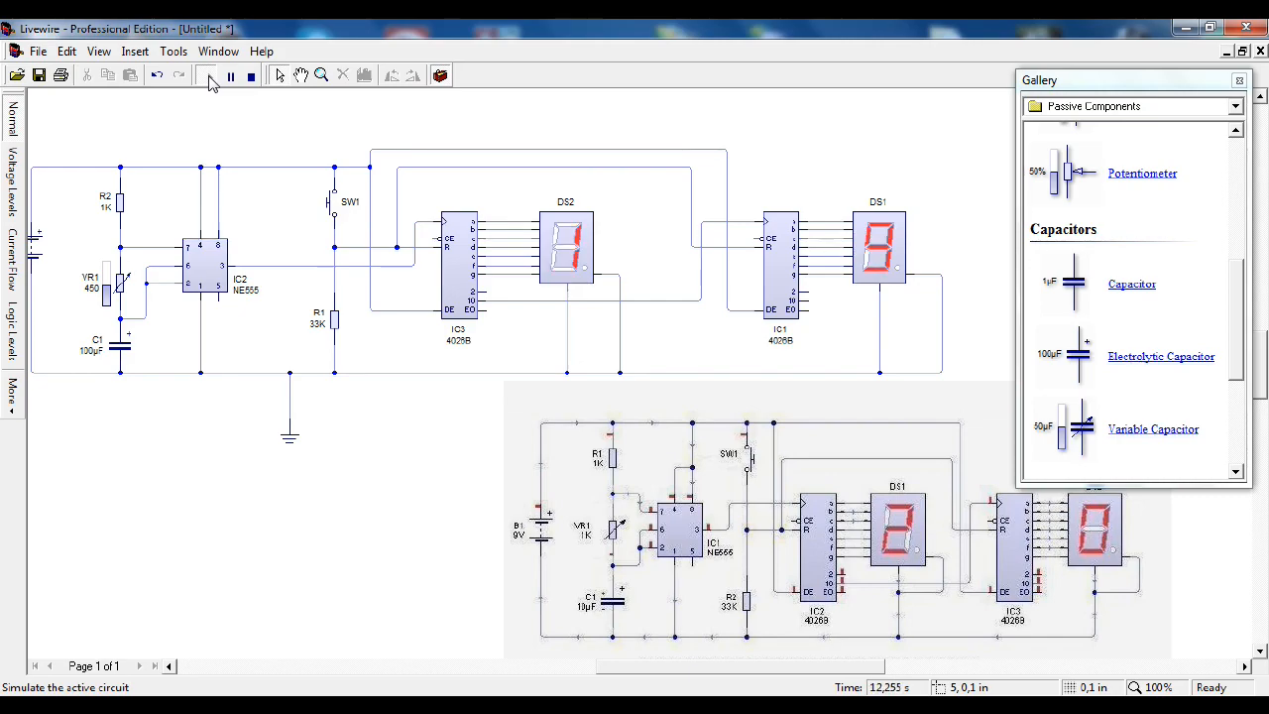
Step: Set C1 to 250 µF and raise VR1 to 950 ohms during the simulation, and stop the run
{"action": "double_click", "coordinate": [119, 353]}
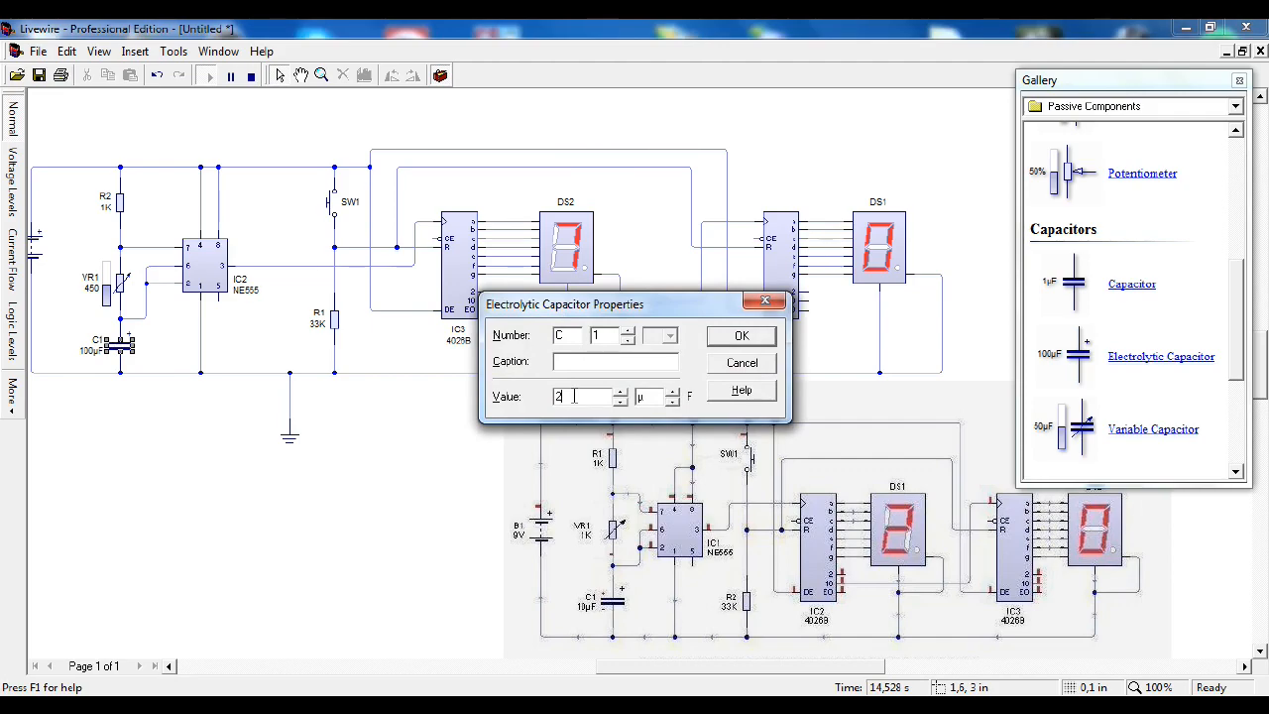
{"action": "key", "text": "Return"}
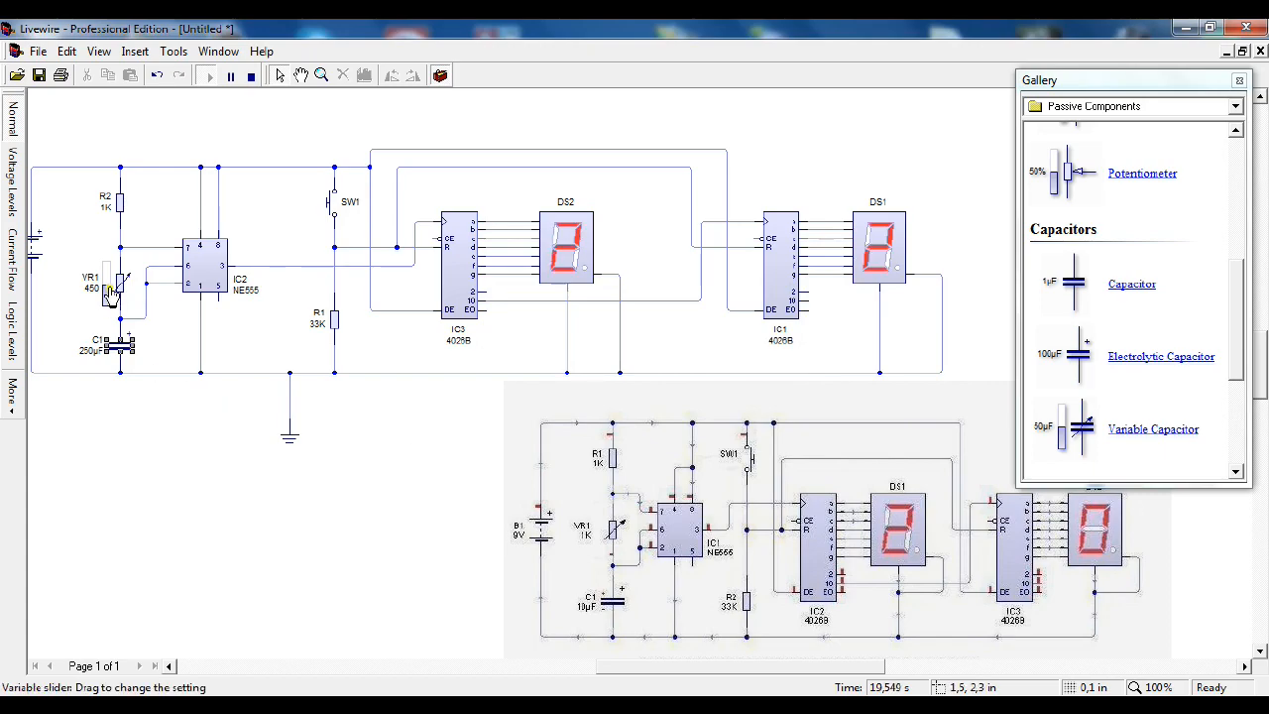
{"action": "left_click_drag", "start_coordinate": [109, 293], "coordinate": [117, 264]}
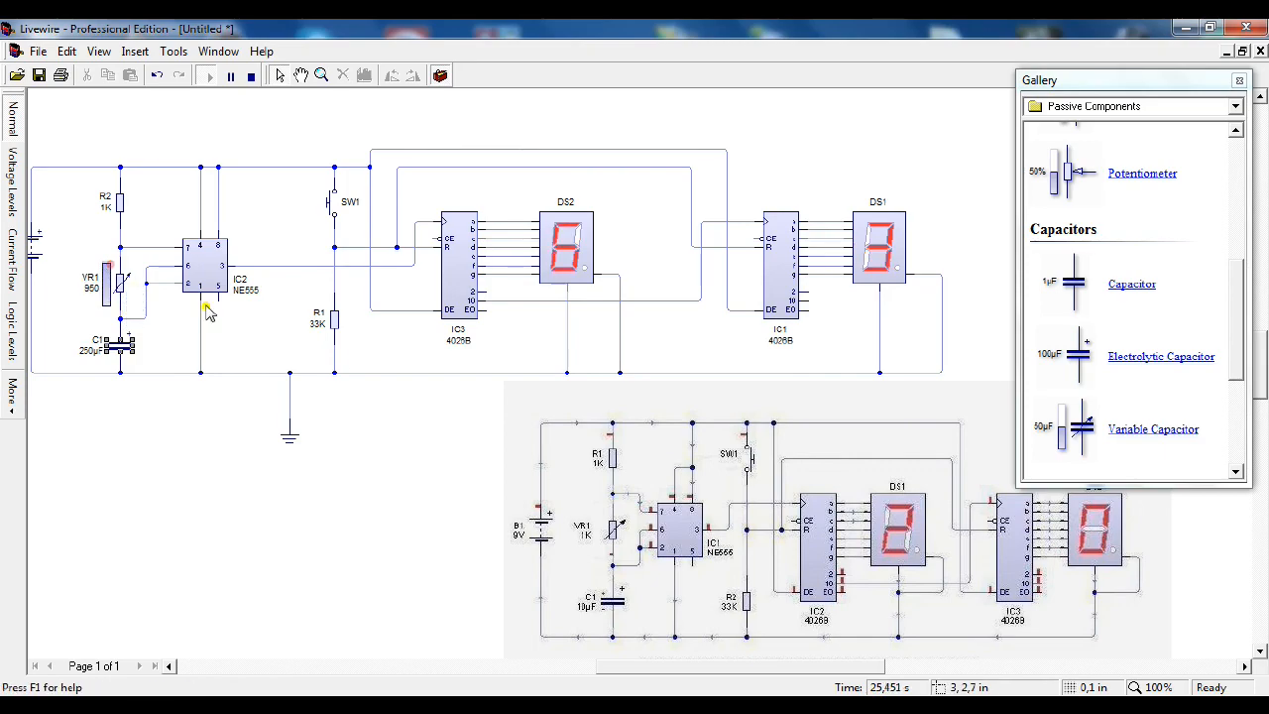
{"action": "mouse_move", "coordinate": [403, 379]}
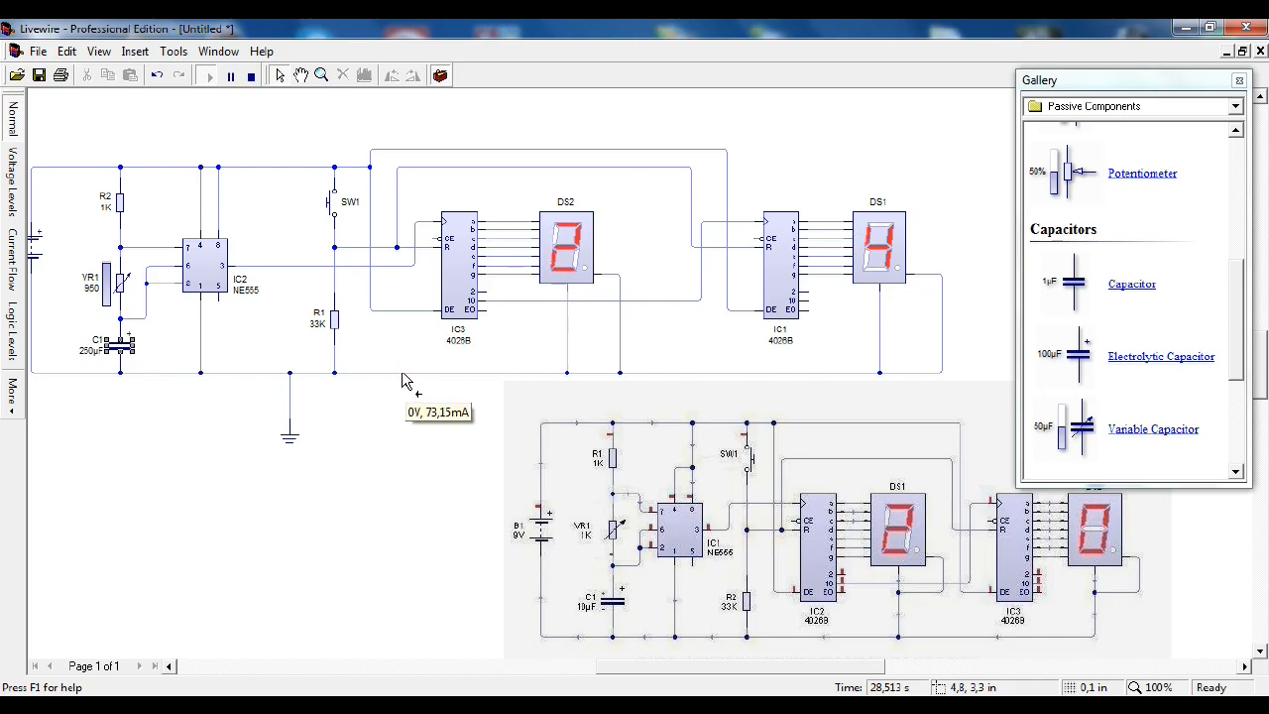
{"action": "left_click", "coordinate": [251, 76]}
Step: Set the values of resistor R2 and variable resistor VR1 to 10 K each
{"action": "double_click", "coordinate": [120, 210]}
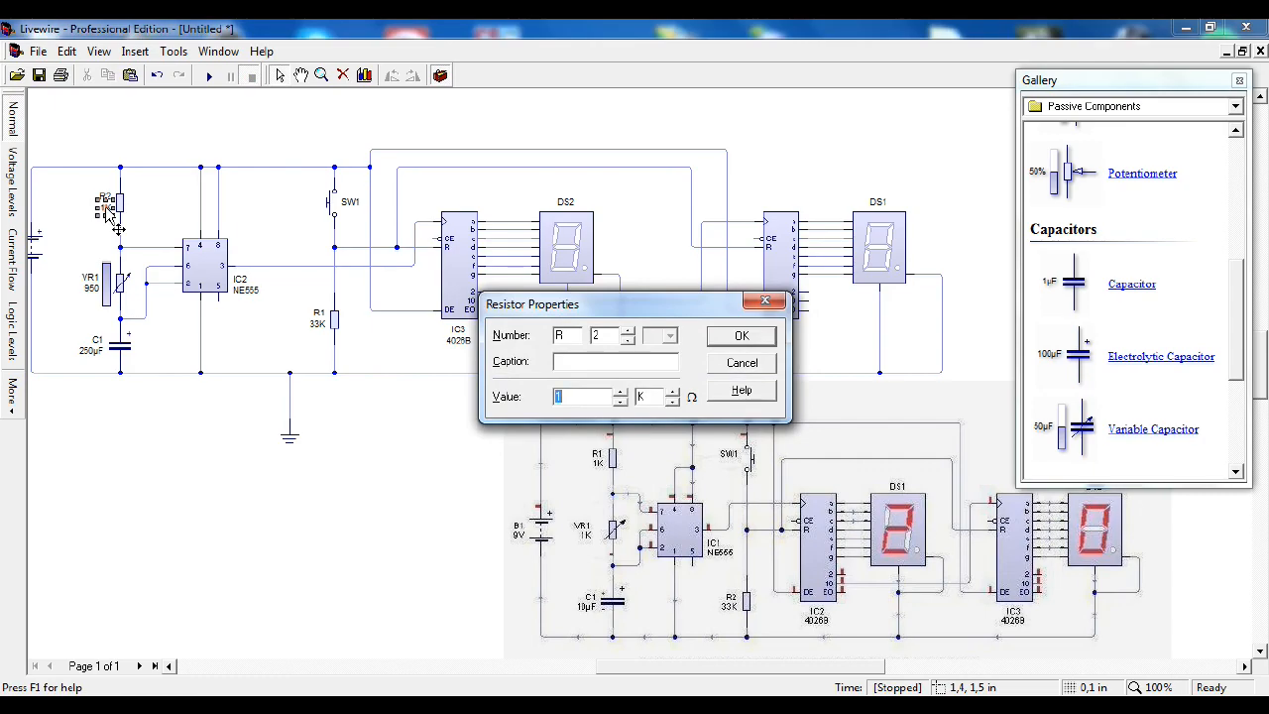
{"action": "type", "text": "10"}
{"action": "key", "text": "Return"}
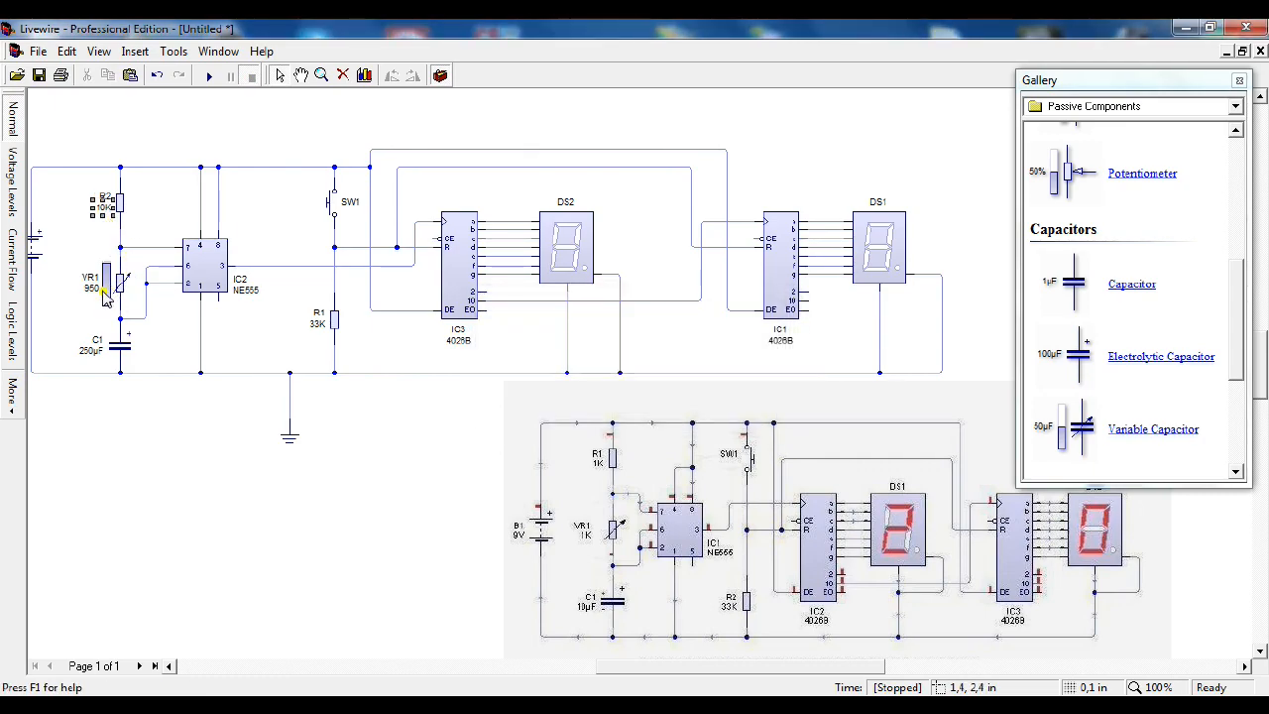
{"action": "double_click", "coordinate": [118, 279]}
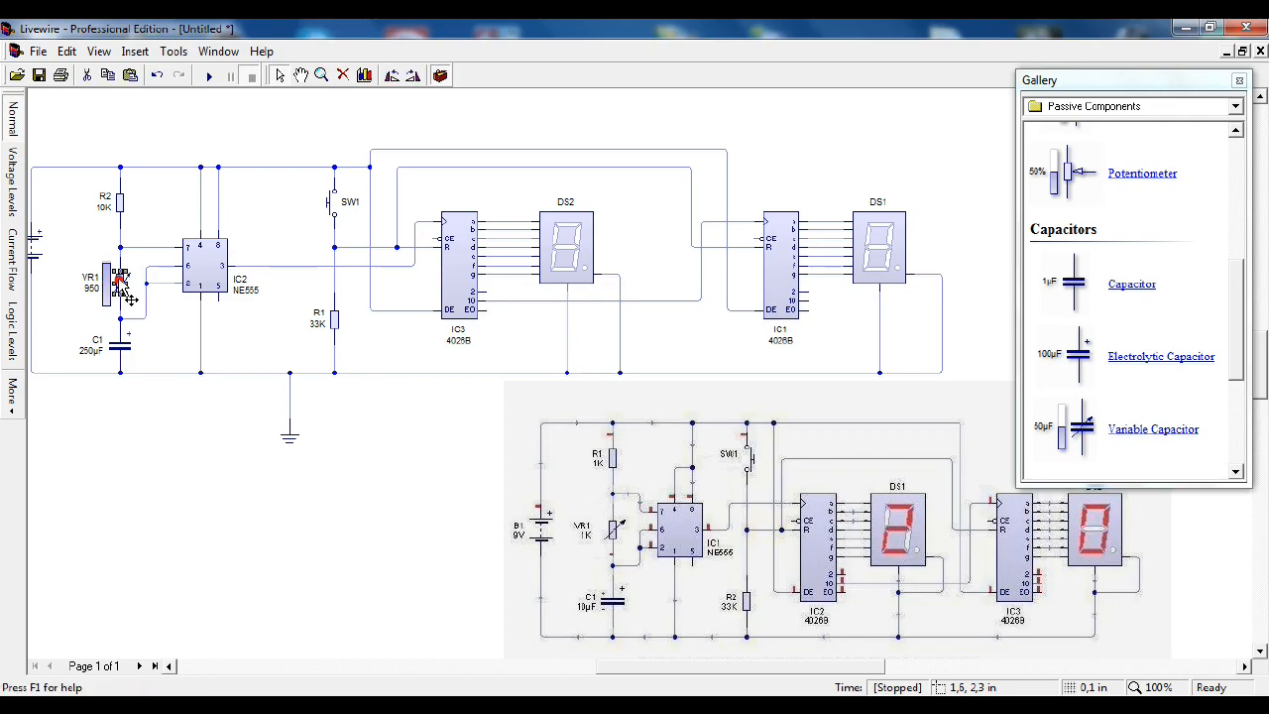
{"action": "type", "text": "0"}
{"action": "key", "text": "Return"}
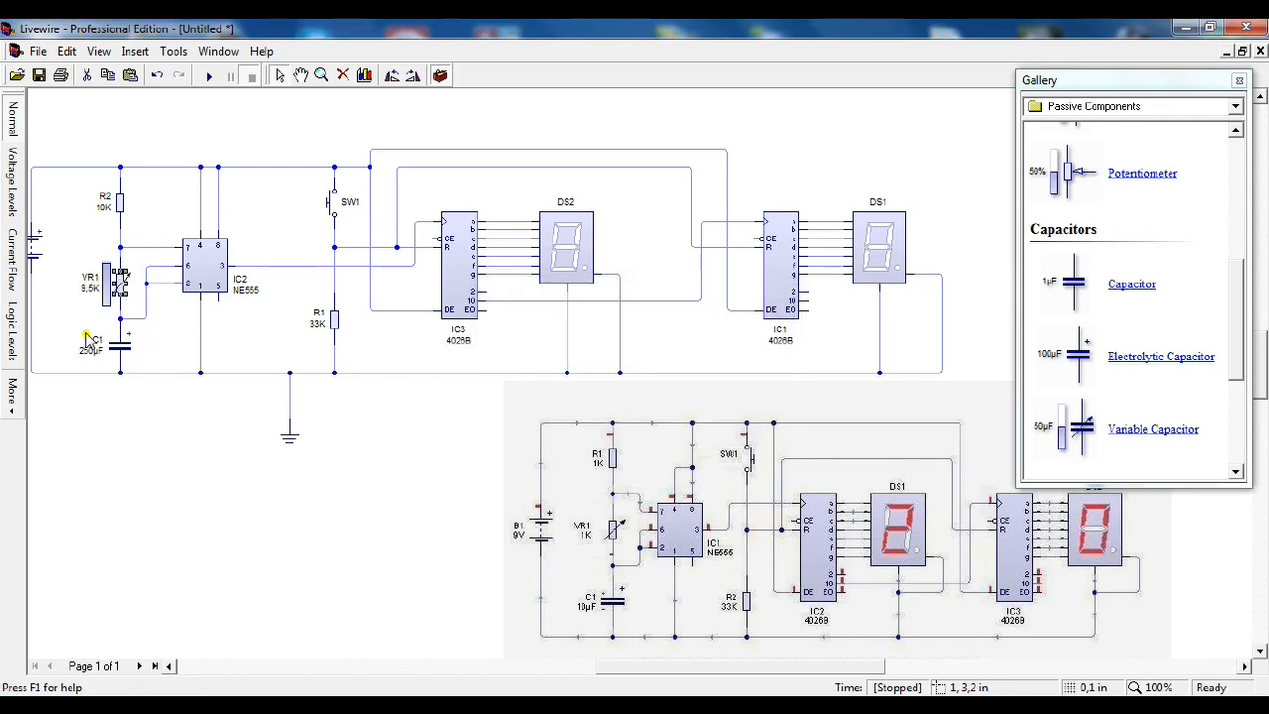
Step: Set C1 to 100 µF, run the simulation and lower the VR1 slider to 4.5 K
{"action": "double_click", "coordinate": [121, 347]}
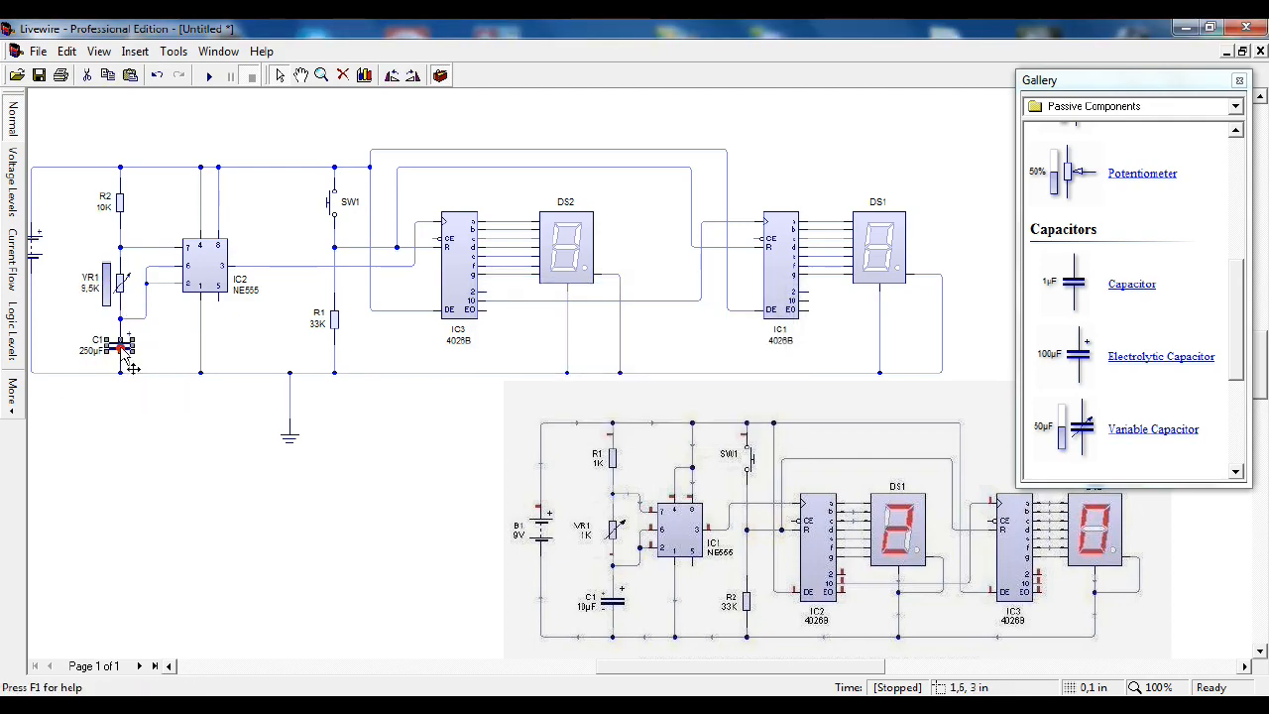
{"action": "type", "text": "100"}
{"action": "key", "text": "Return"}
{"action": "left_click", "coordinate": [208, 76]}
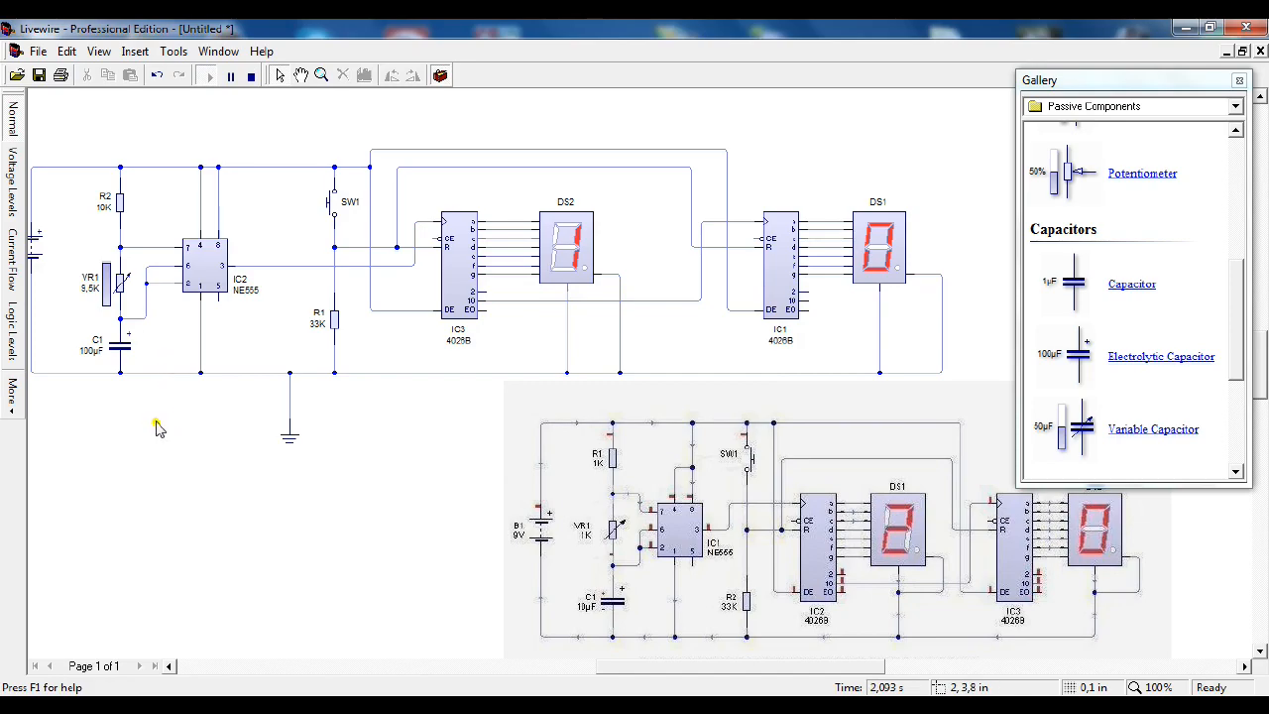
{"action": "left_click_drag", "start_coordinate": [105, 276], "coordinate": [106, 288]}
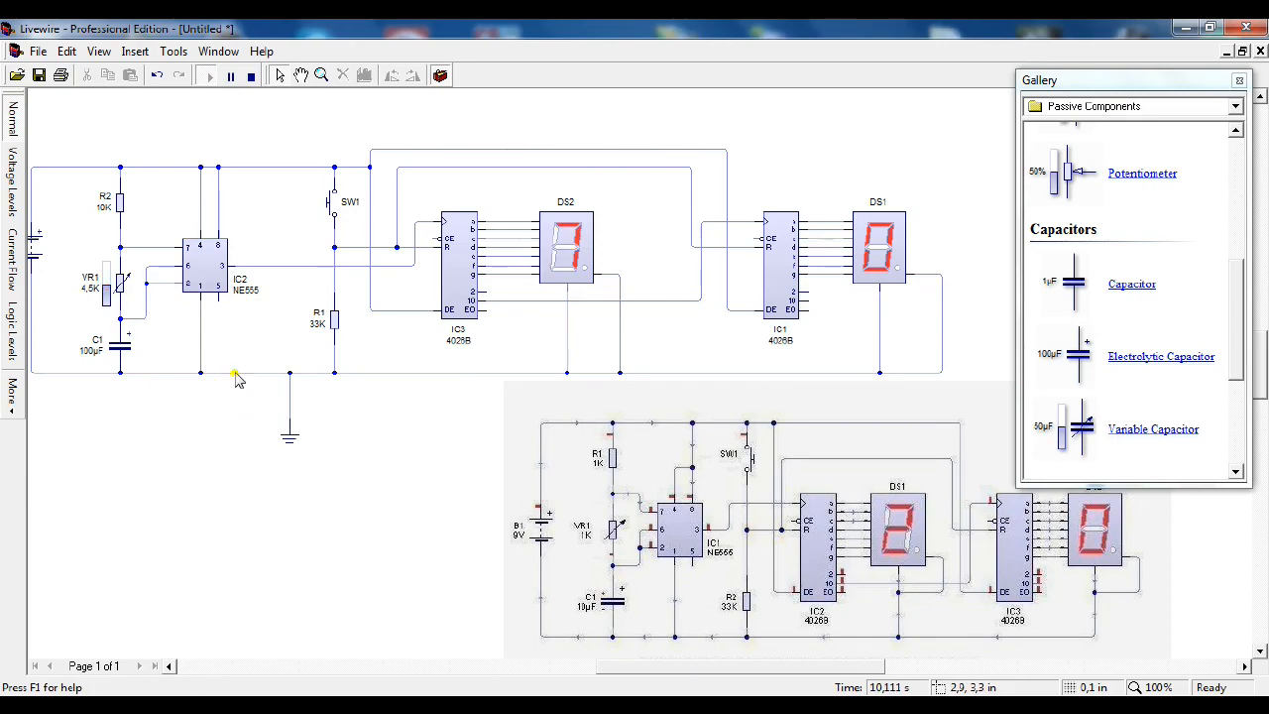
Step: Set C1 to 10 µF in the running simulation and raise the VR1 slider to 10 K
{"action": "double_click", "coordinate": [118, 352]}
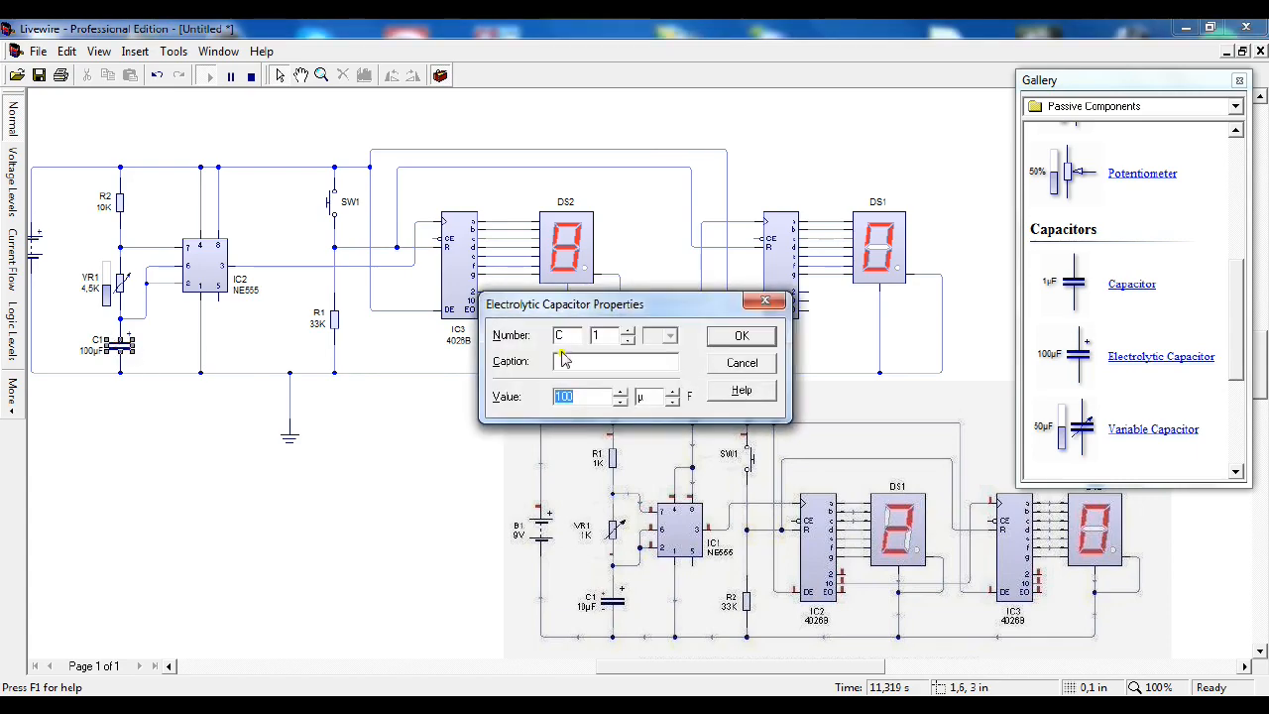
{"action": "type", "text": "10"}
{"action": "key", "text": "Return"}
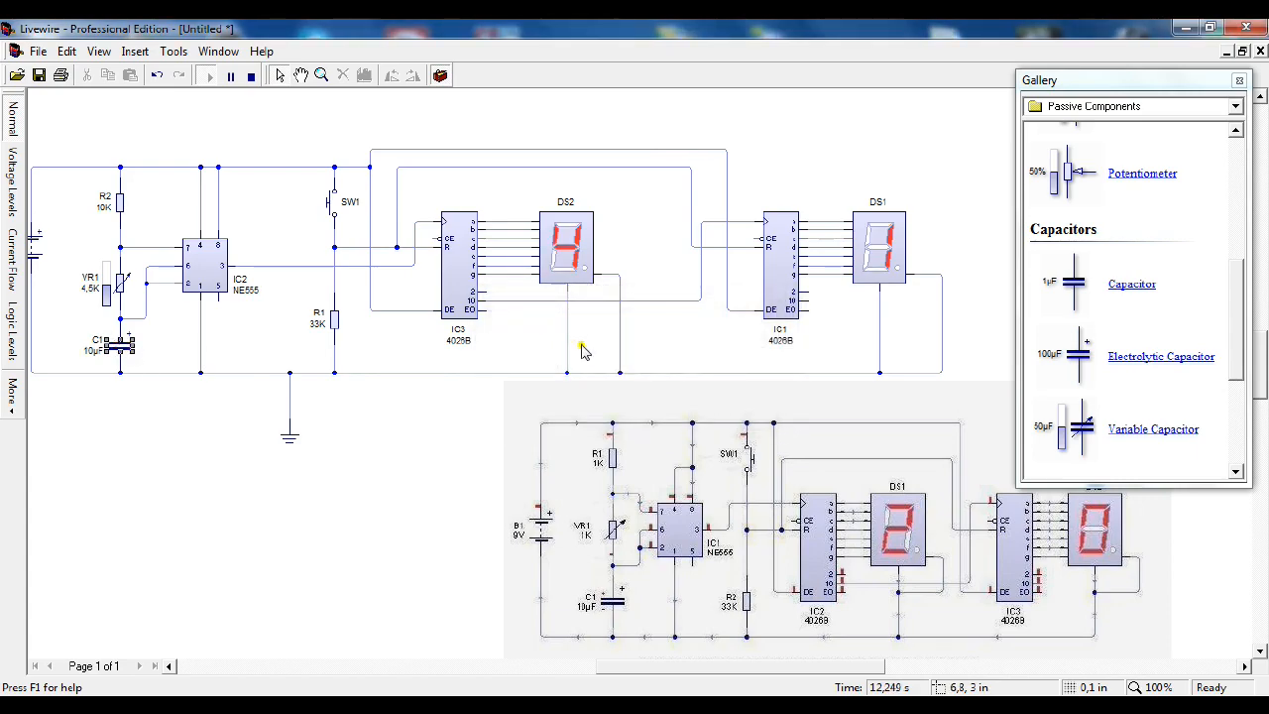
{"action": "left_click_drag", "start_coordinate": [118, 287], "coordinate": [118, 250]}
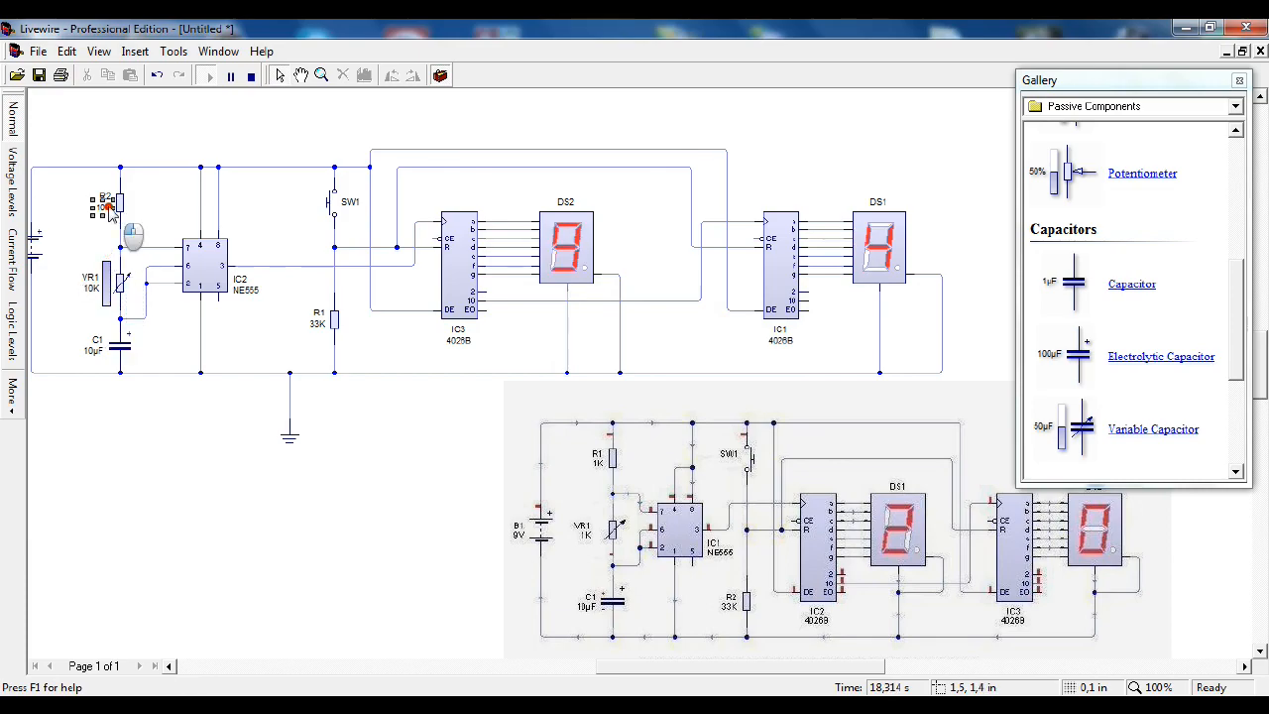
Step: Set the values of resistor R2 and variable resistor VR1 to 50 K each
{"action": "double_click", "coordinate": [116, 205]}
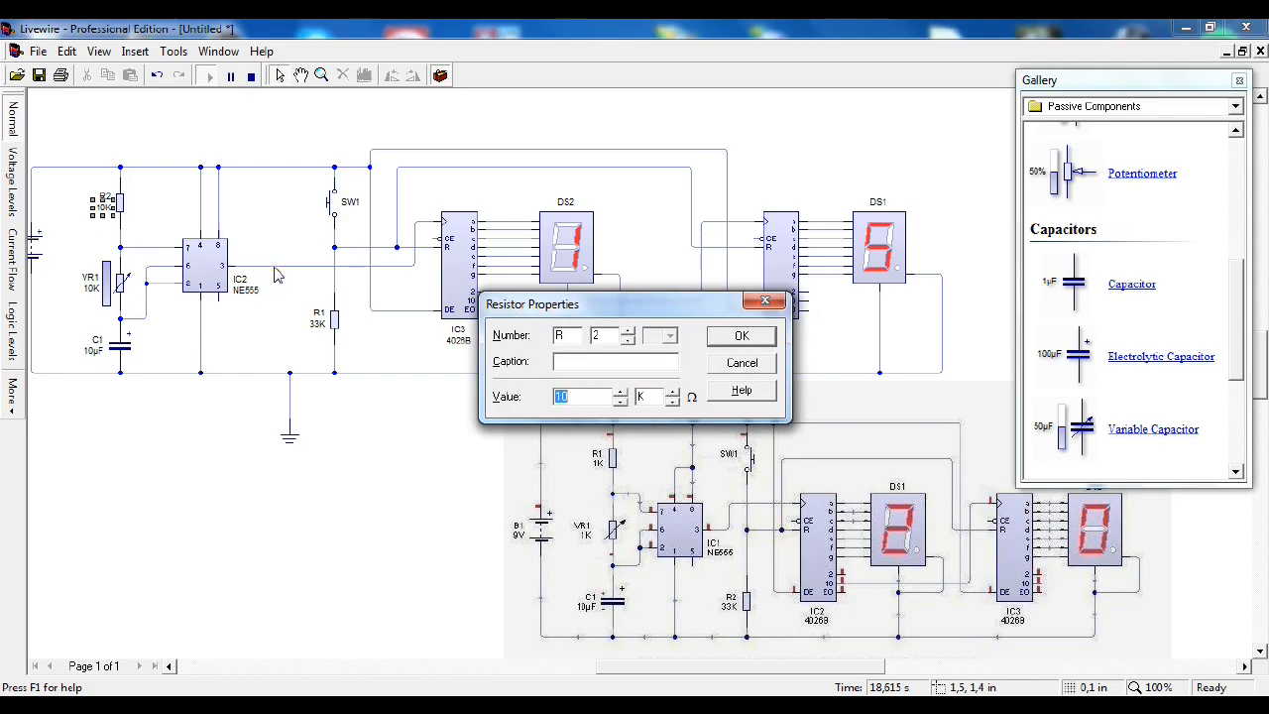
{"action": "type", "text": "50"}
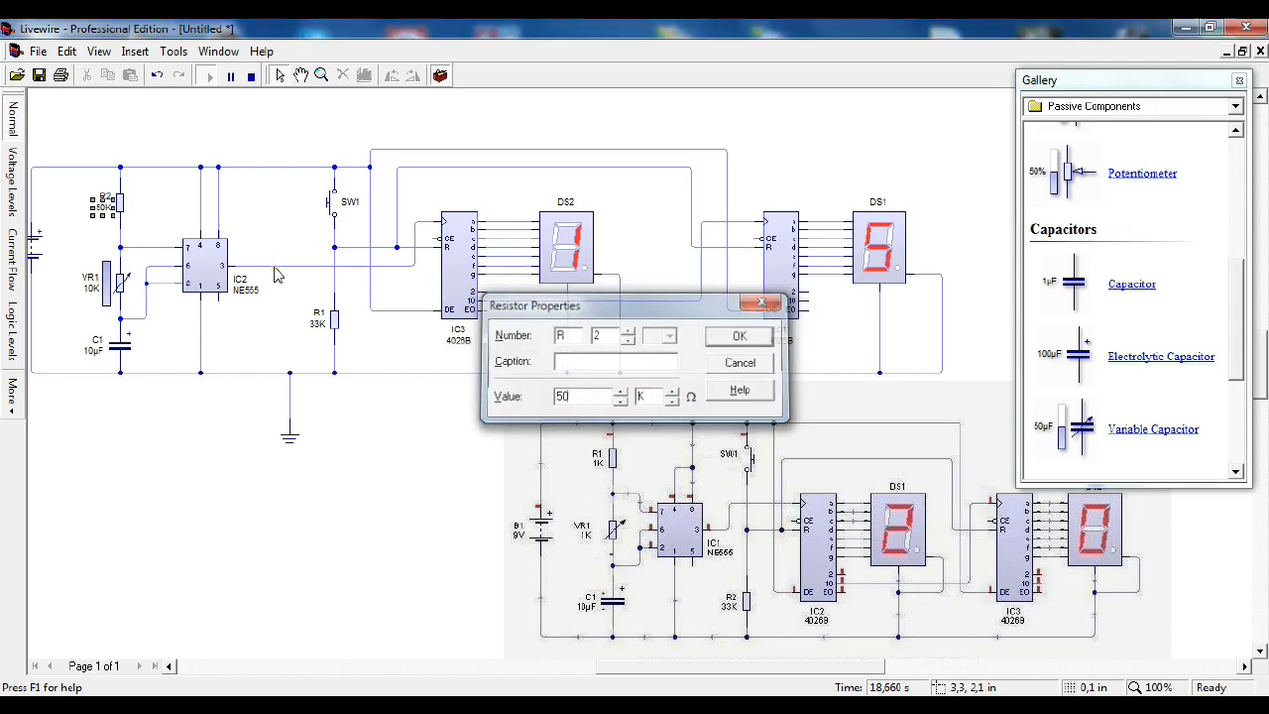
{"action": "key", "text": "Return"}
{"action": "left_click", "coordinate": [105, 284]}
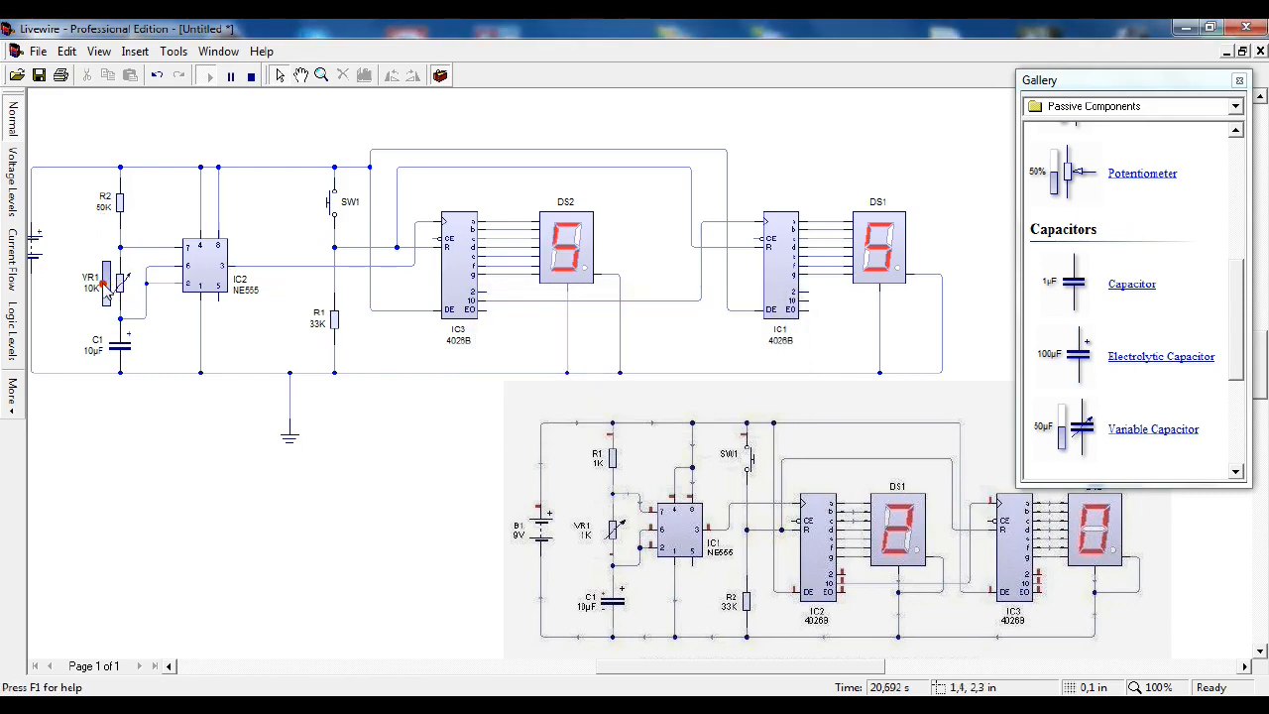
{"action": "double_click", "coordinate": [120, 284]}
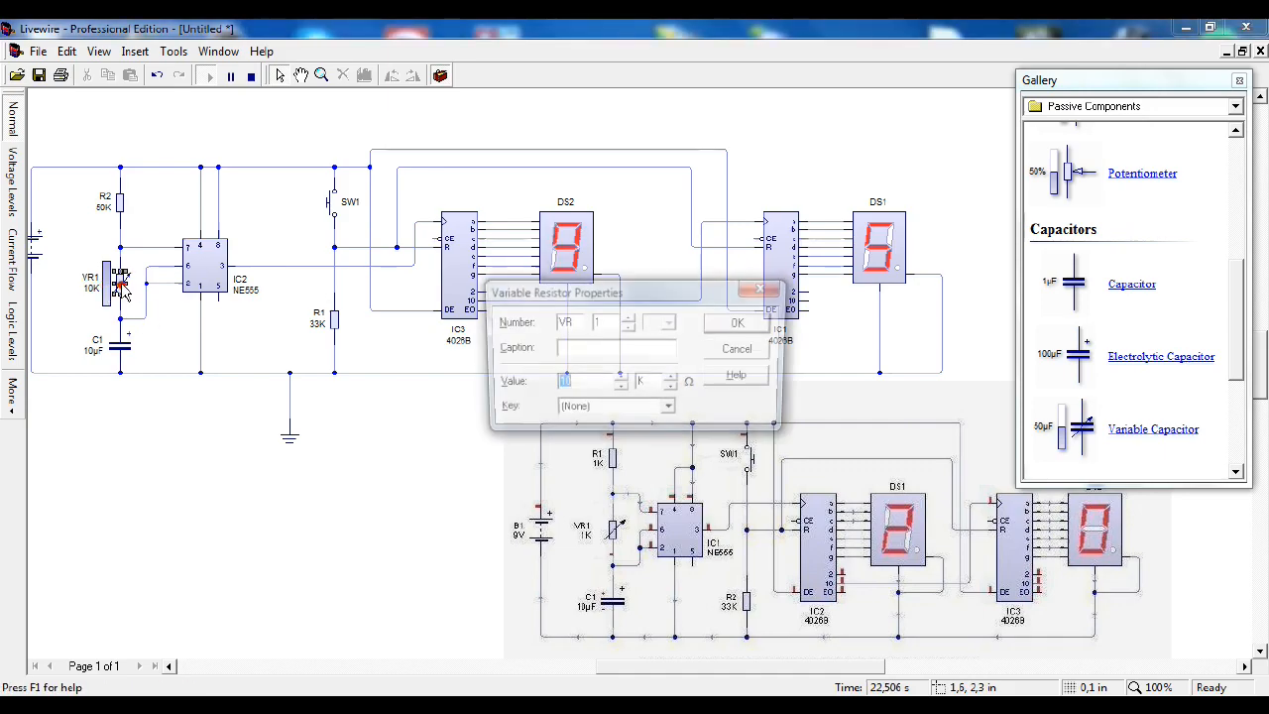
{"action": "type", "text": "50"}
{"action": "key", "text": "Return"}
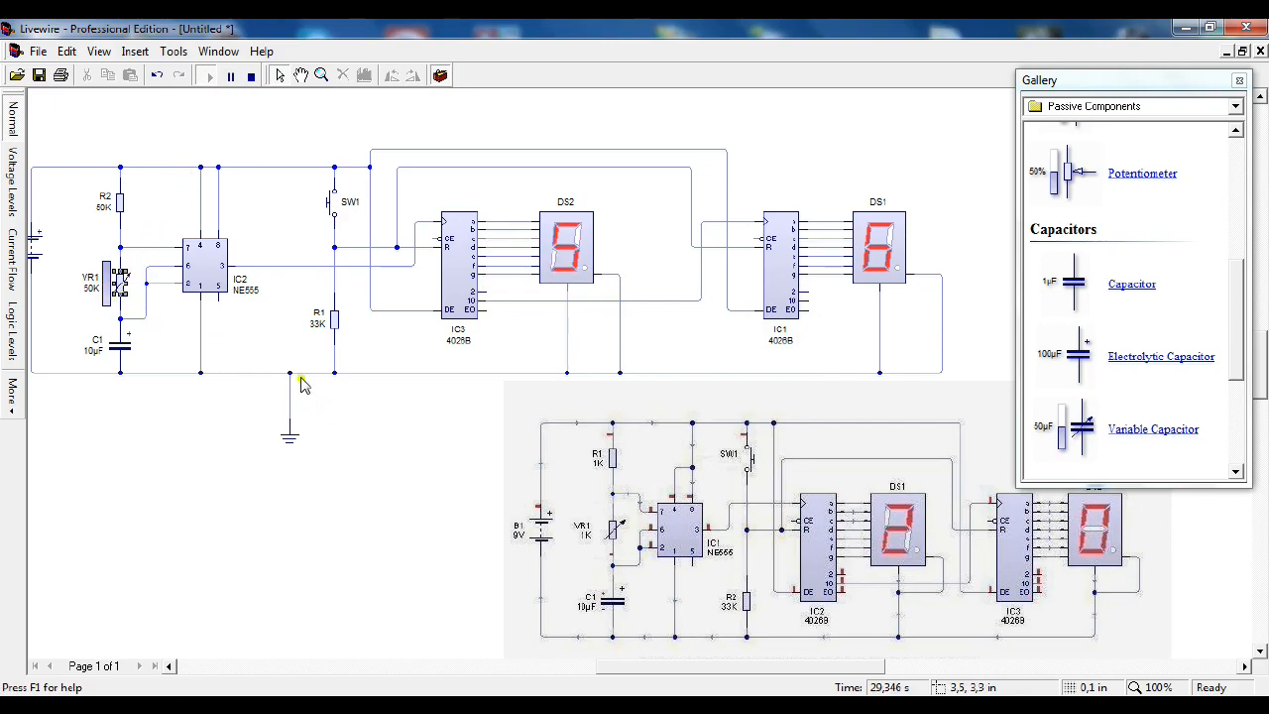
Step: Set the value of capacitor C1 to 20 µF
{"action": "double_click", "coordinate": [125, 352]}
{"action": "type", "text": "20"}
{"action": "key", "text": "Return"}
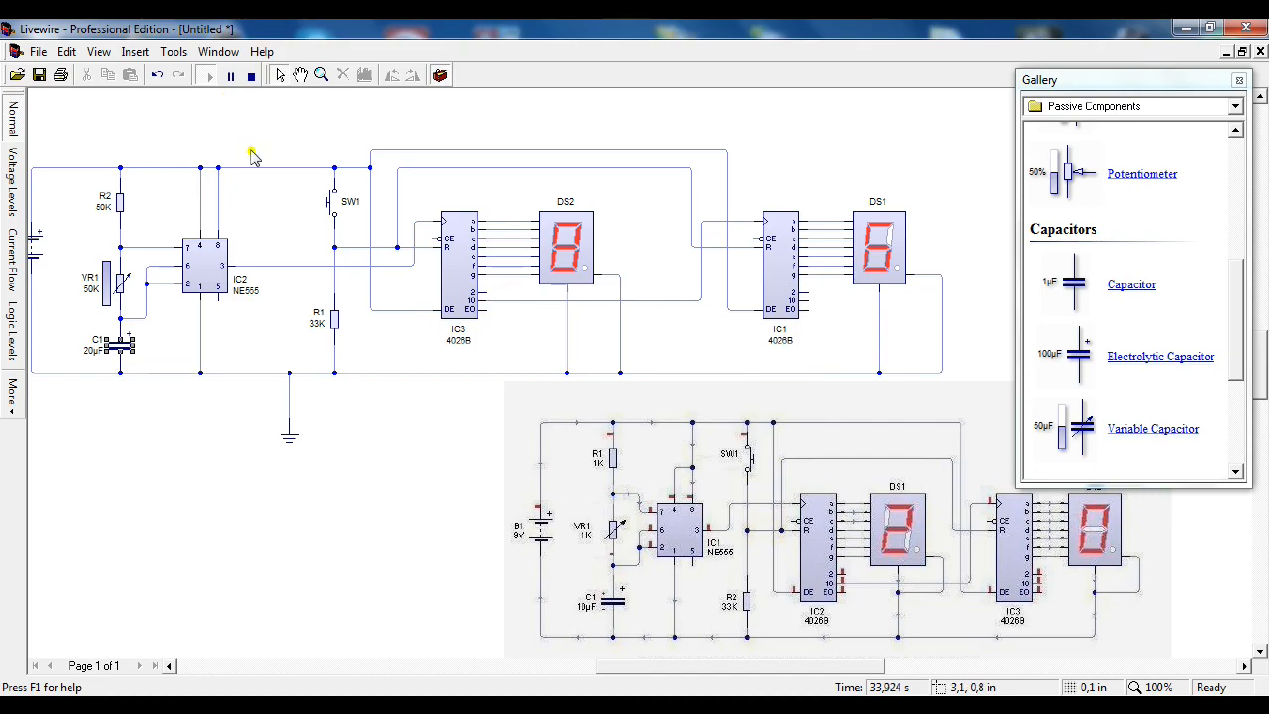
Step: Restart the simulation and lower the VR1 slider to 15 K
{"action": "left_click", "coordinate": [251, 76]}
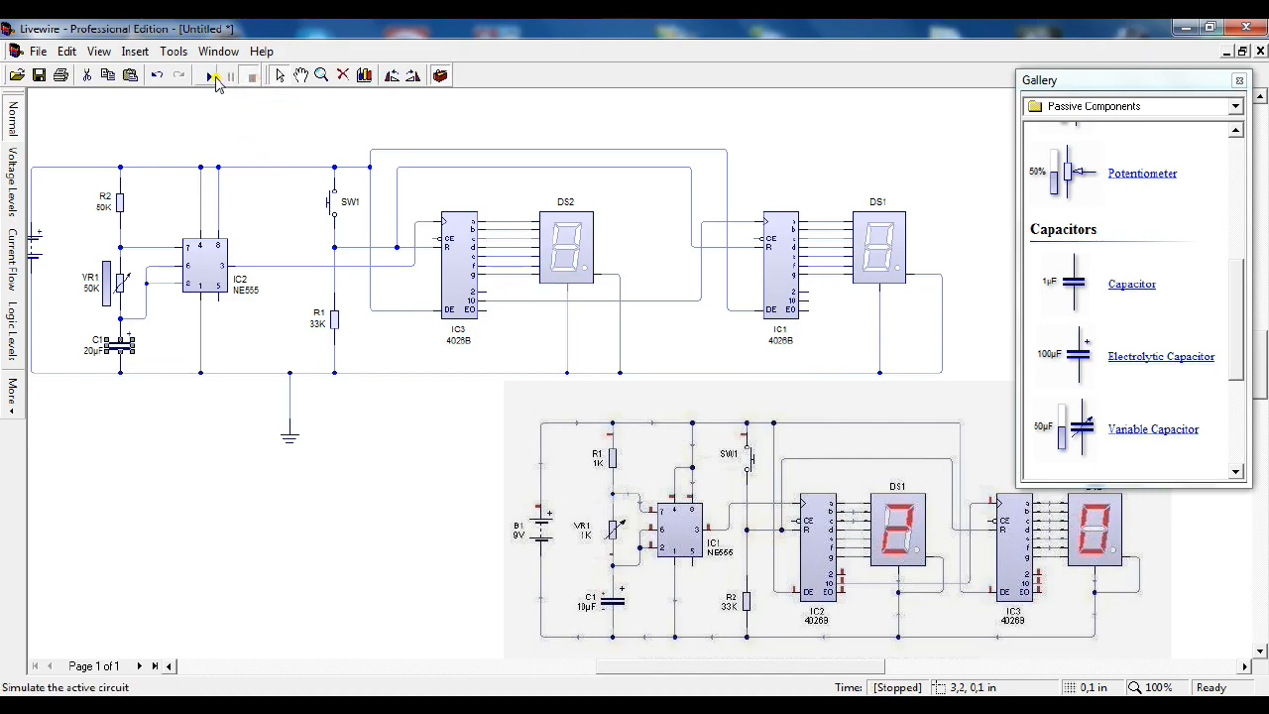
{"action": "left_click", "coordinate": [210, 77]}
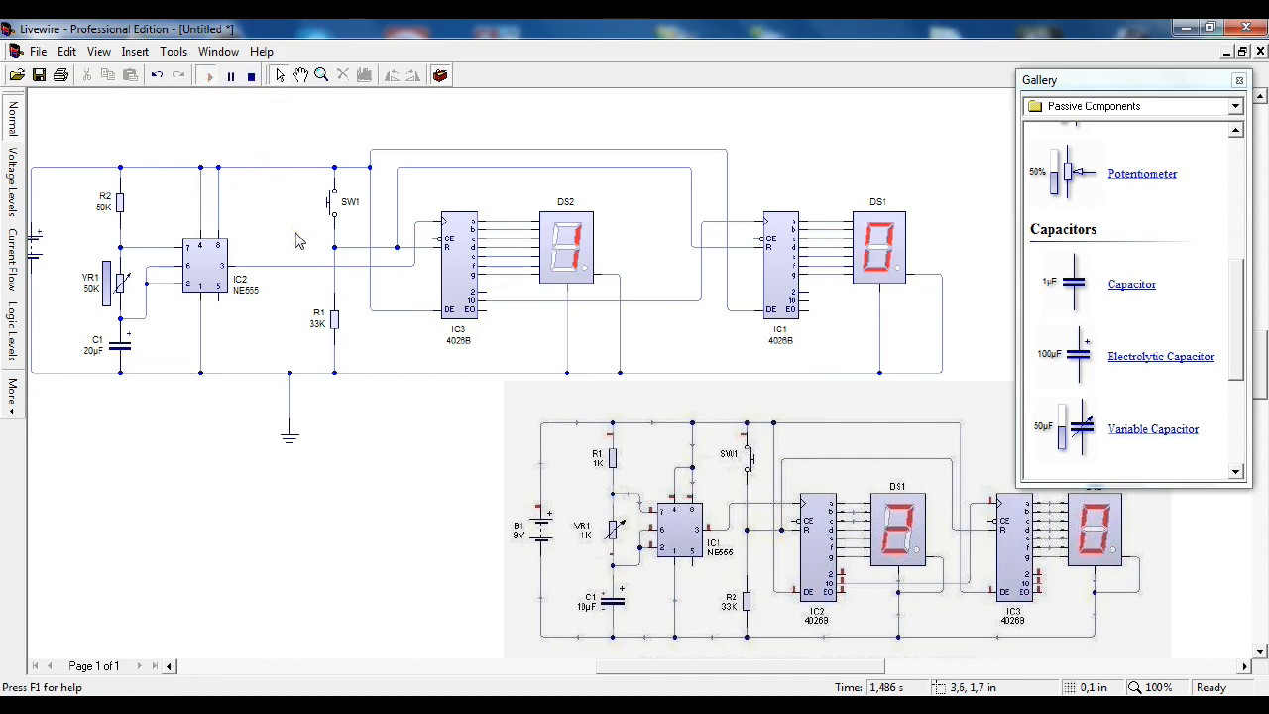
{"action": "left_click_drag", "start_coordinate": [109, 267], "coordinate": [110, 299]}
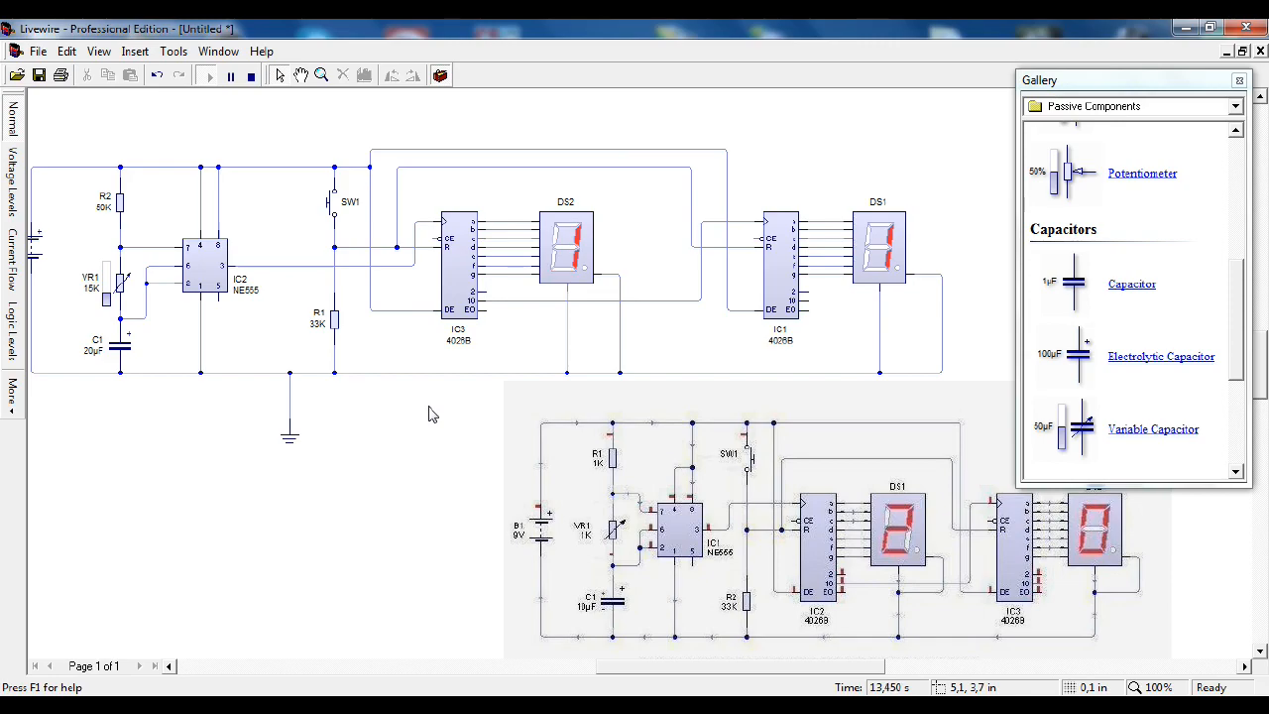
Step: Show the running circuit in the Logic Levels view
{"action": "left_click", "coordinate": [13, 332]}
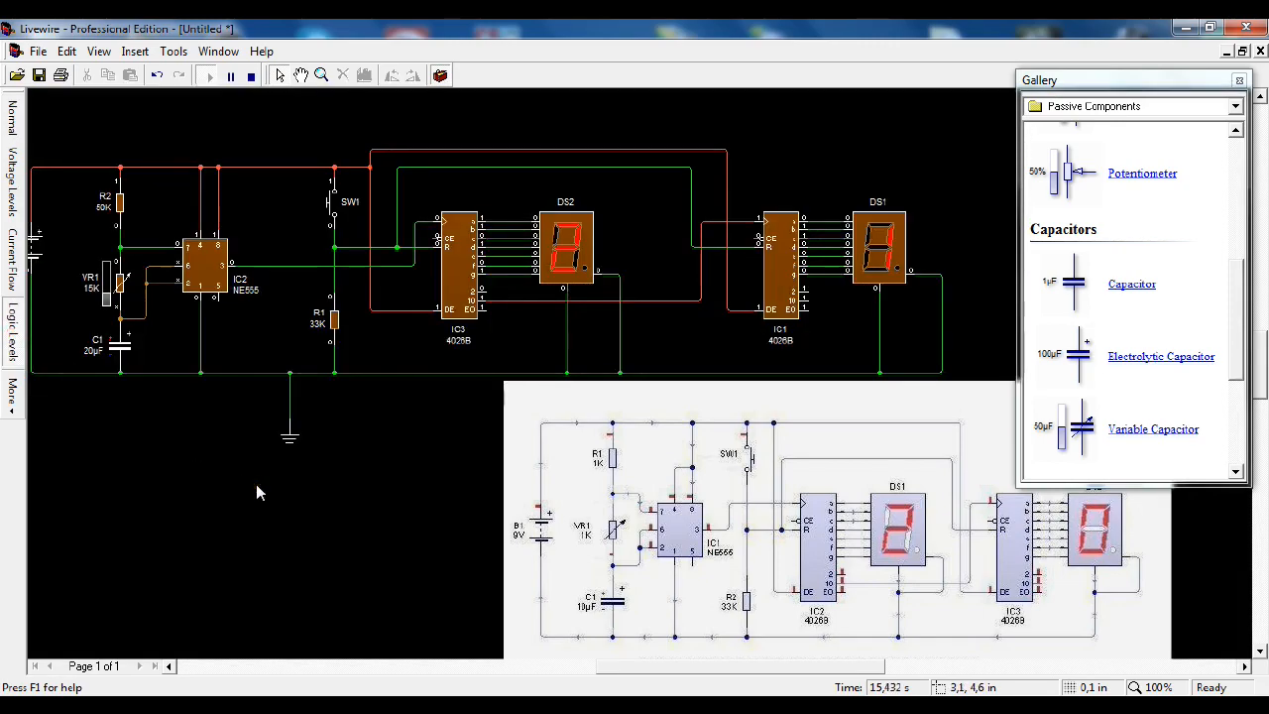